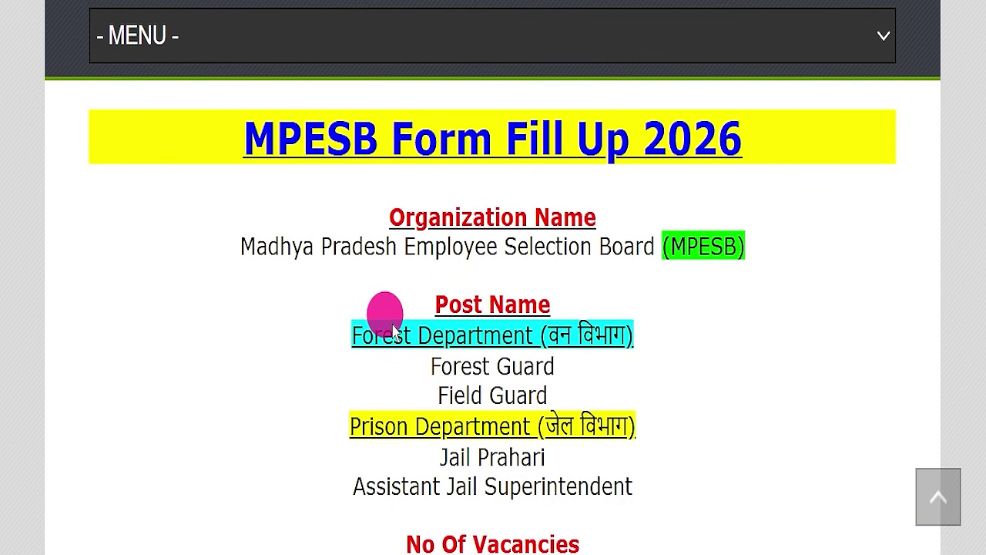
Highlight the post names listed under the Forest Department and Prison Department in the MPESB Form Fill Up 2026 article
drag(343, 338, 688, 346)
drag(327, 419, 668, 429)
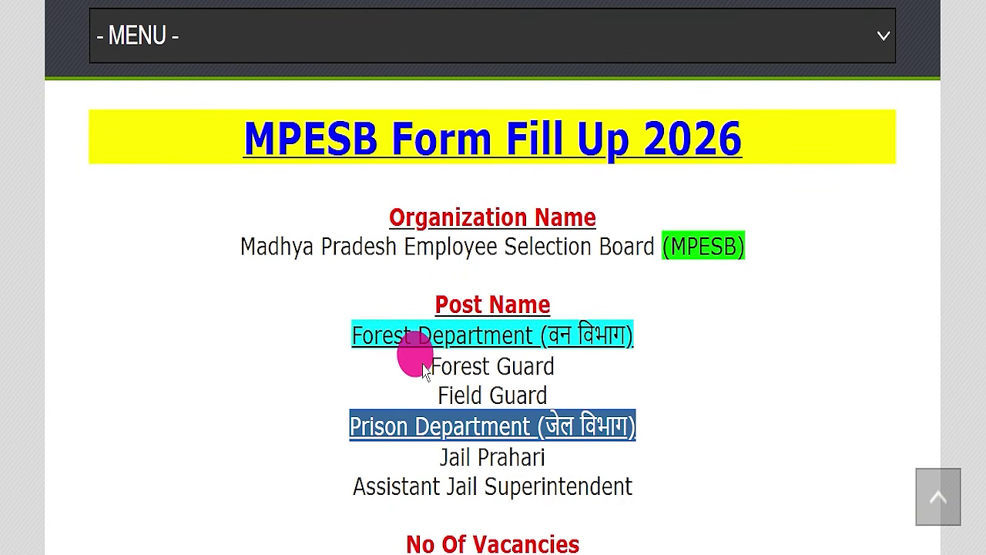
drag(429, 366, 628, 360)
drag(409, 395, 601, 393)
drag(399, 465, 591, 460)
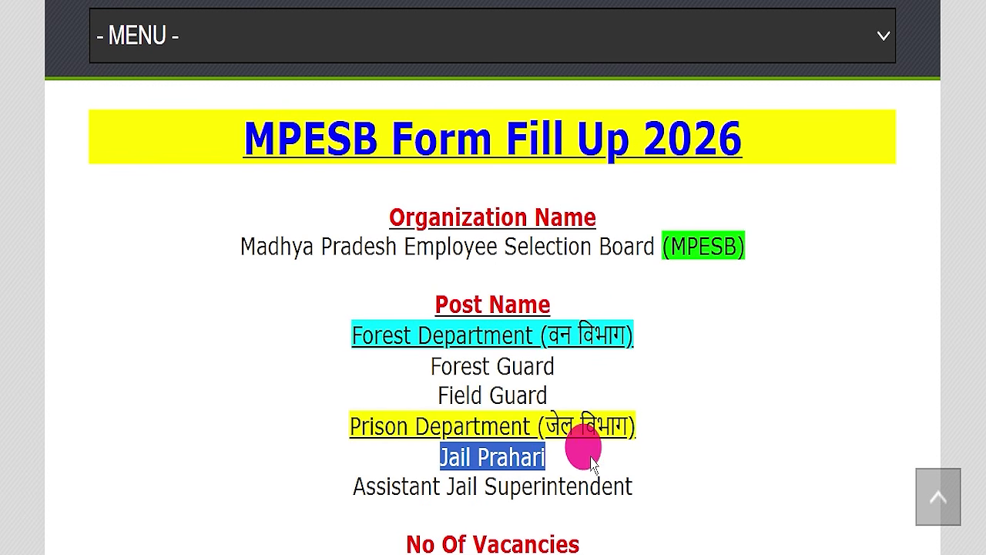
drag(339, 472, 640, 476)
click(648, 490)
Check the total vacancies and highlight the last date for applying online in the recruitment article
scroll(649, 497, down, 1)
scroll(650, 497, down, 1)
drag(384, 475, 586, 490)
click(611, 487)
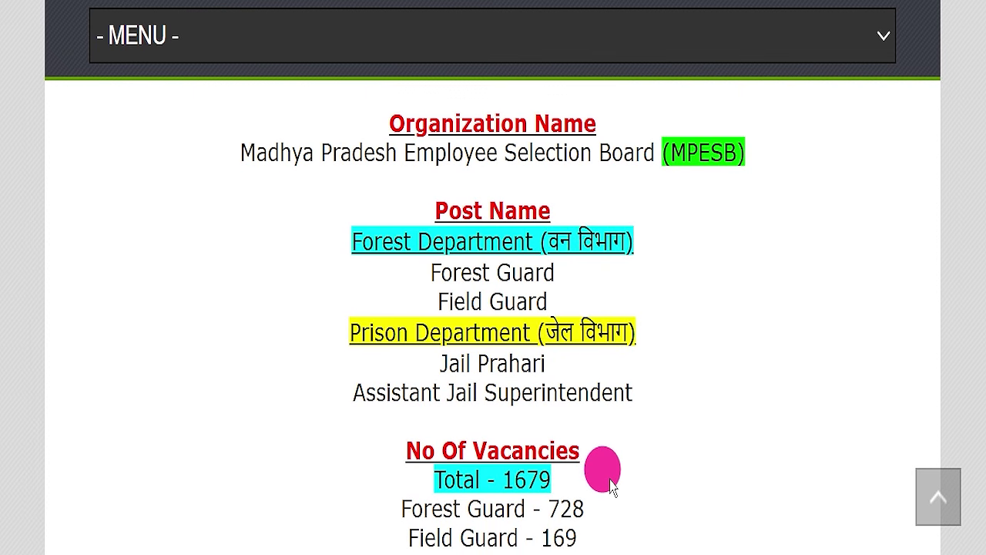
scroll(613, 484, up, 1)
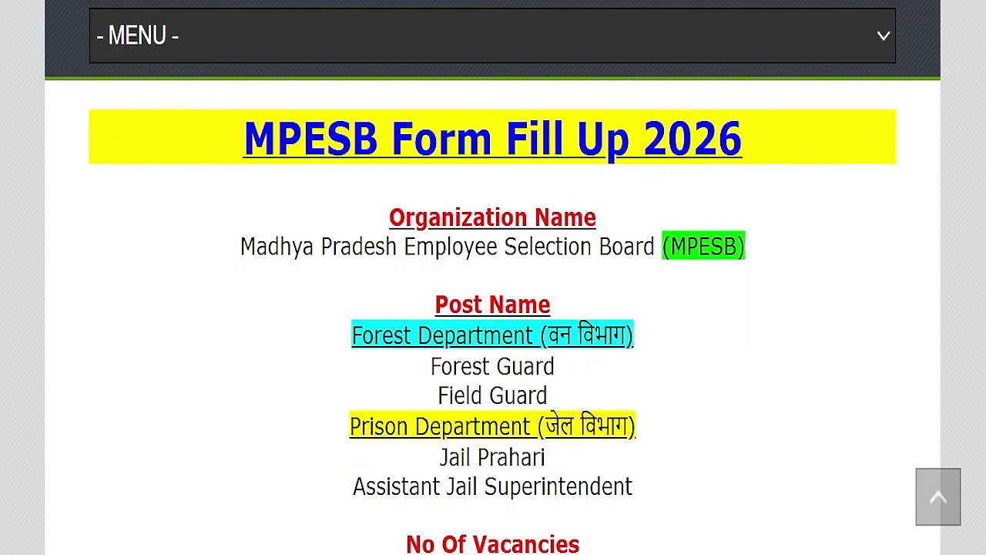
scroll(634, 286, down, 3)
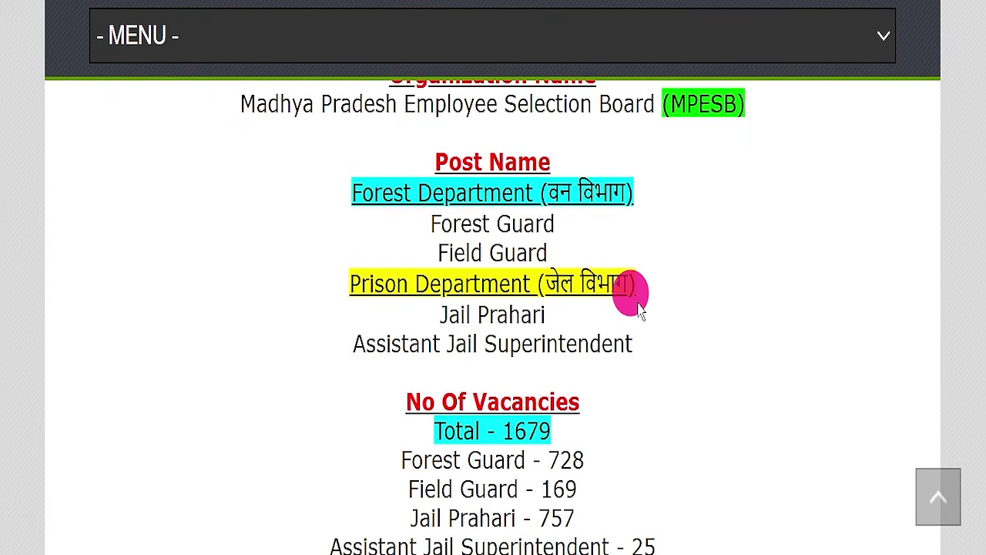
scroll(631, 353, down, 1)
mouse_move(561, 433)
mouse_down()
mouse_move(719, 420)
mouse_move(559, 422)
mouse_up()
click(722, 437)
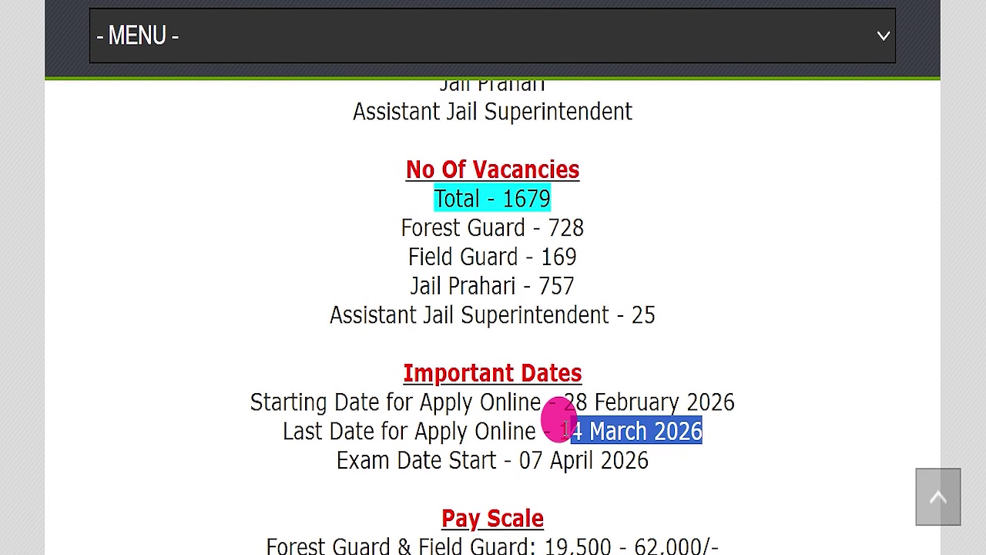
scroll(632, 445, up, 4)
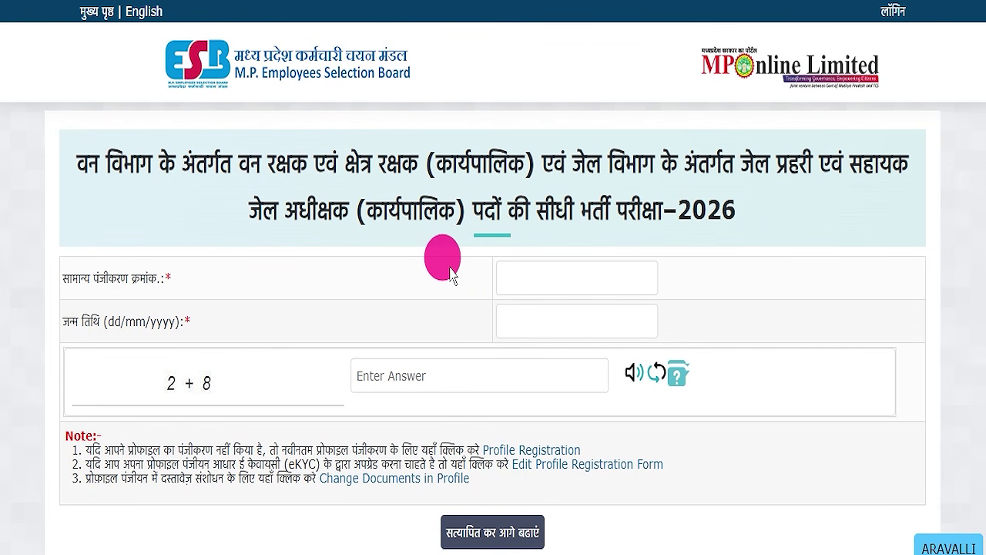
Look over the online application page and skim the first pages of the JAIL_VAN_2026_RuleBook_27022026.pdf rule book
scroll(453, 275, down, 2)
scroll(447, 249, up, 2)
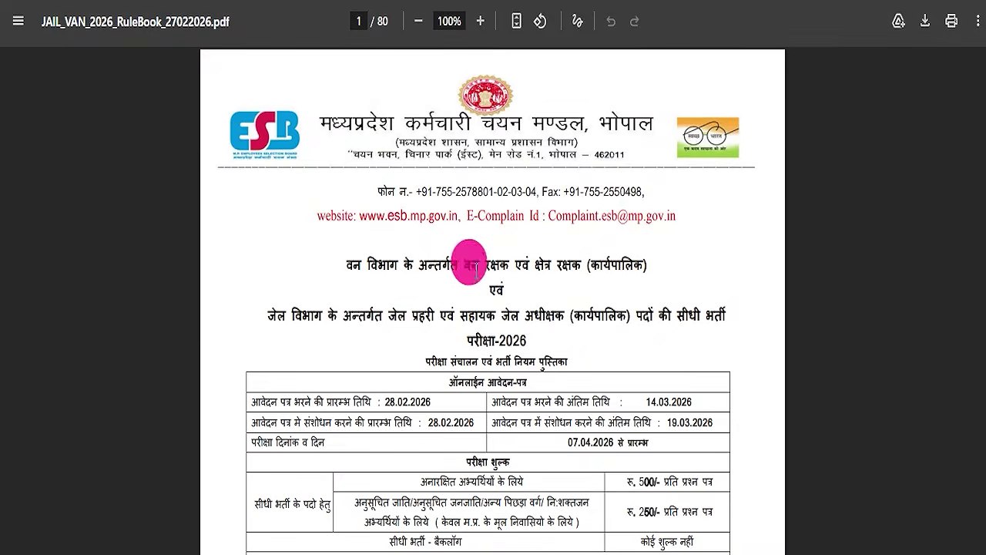
scroll(477, 254, down, 15)
scroll(514, 279, down, 15)
scroll(514, 279, up, 13)
scroll(517, 277, up, 14)
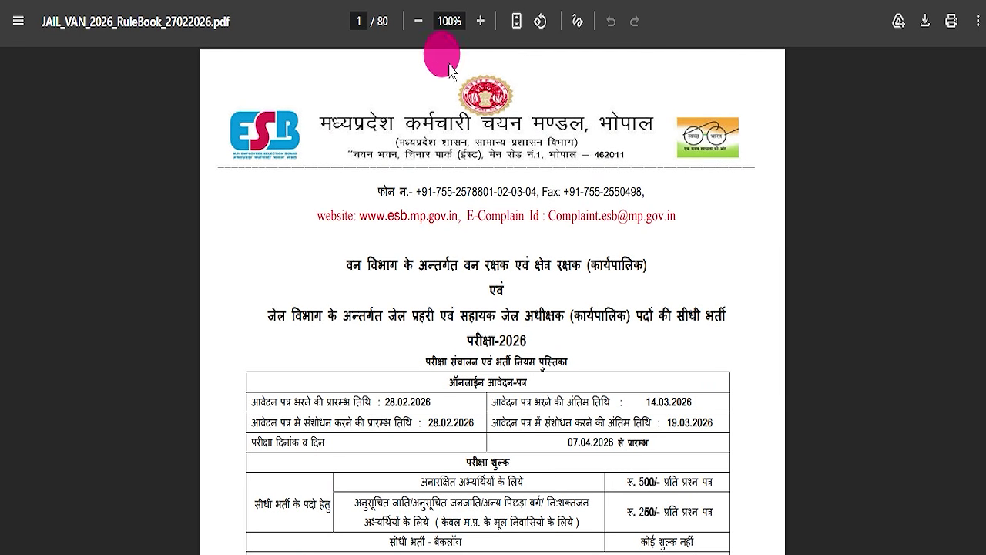
click(348, 57)
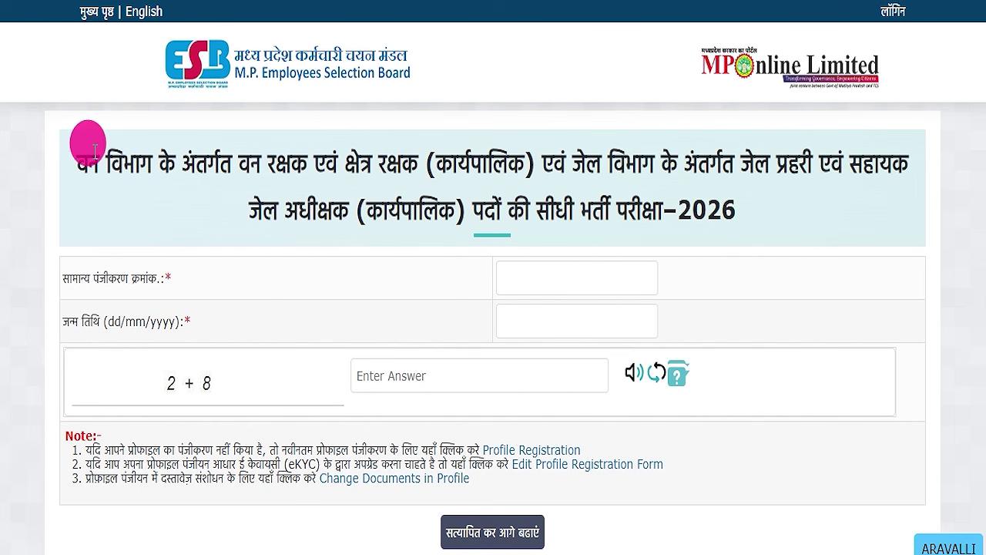
Highlight the exam title on the application page and view the available services on the selection board's portal
drag(87, 158, 736, 216)
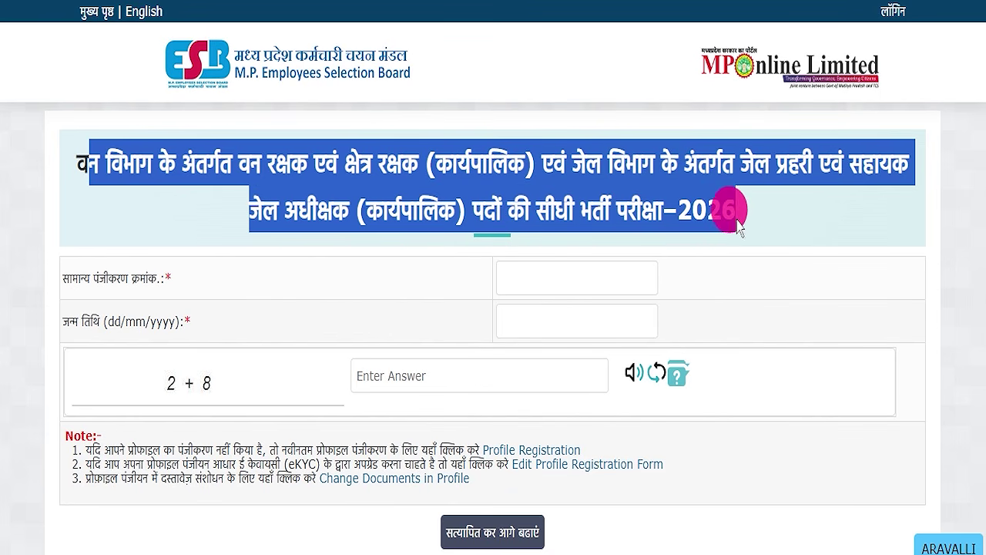
click(774, 210)
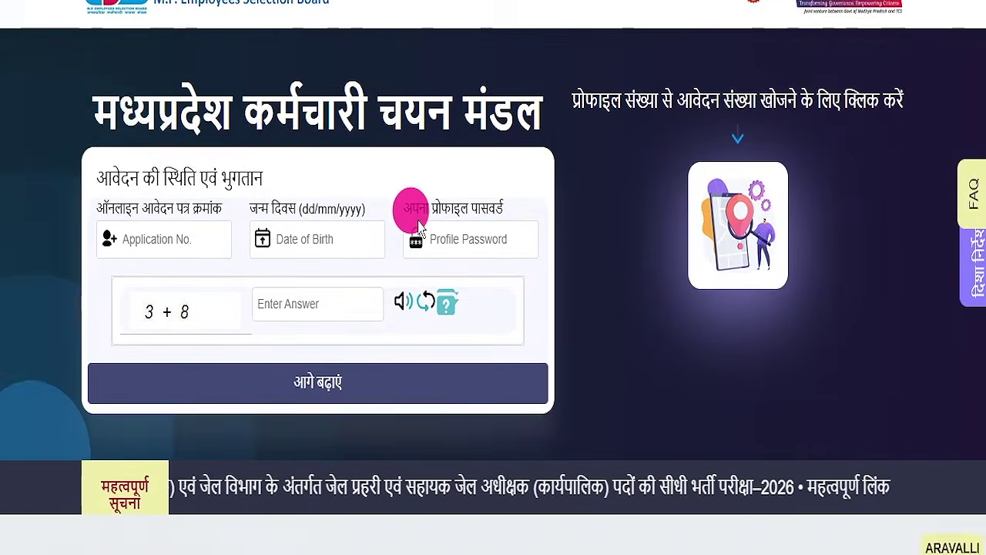
scroll(430, 213, down, 6)
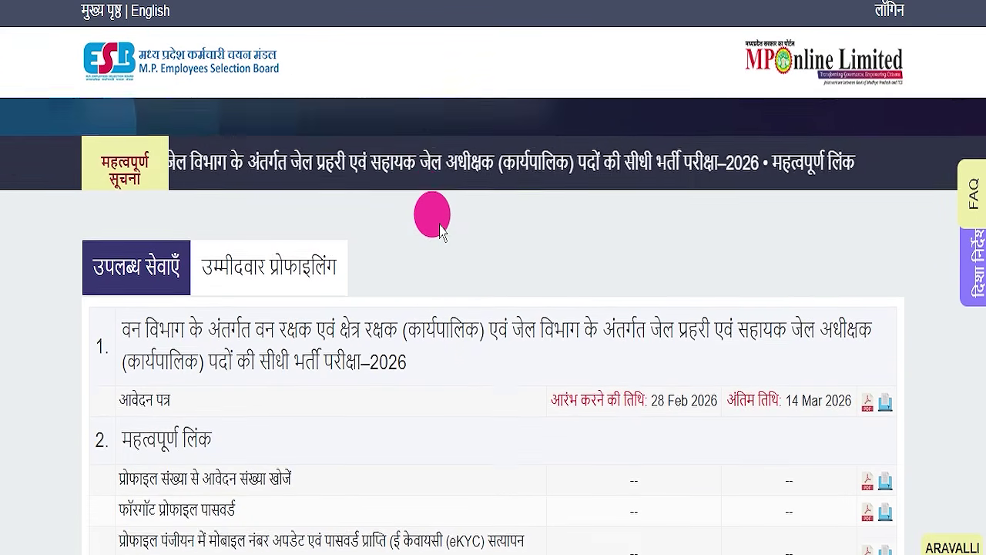
scroll(429, 214, up, 6)
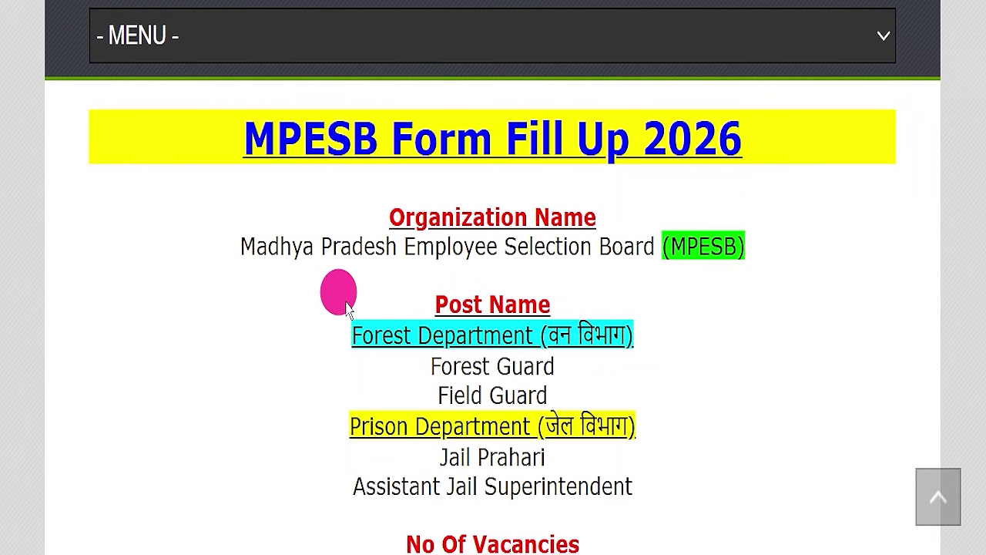
Highlight the Form Fill Up 2026 heading and review the recruitment article from the site header through its introduction
drag(233, 164, 756, 161)
click(760, 197)
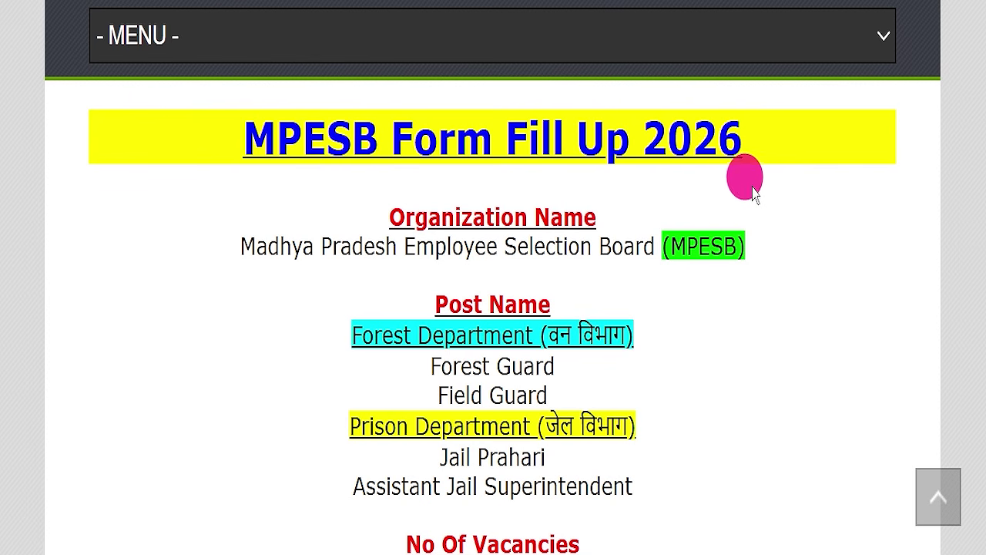
scroll(755, 208, up, 15)
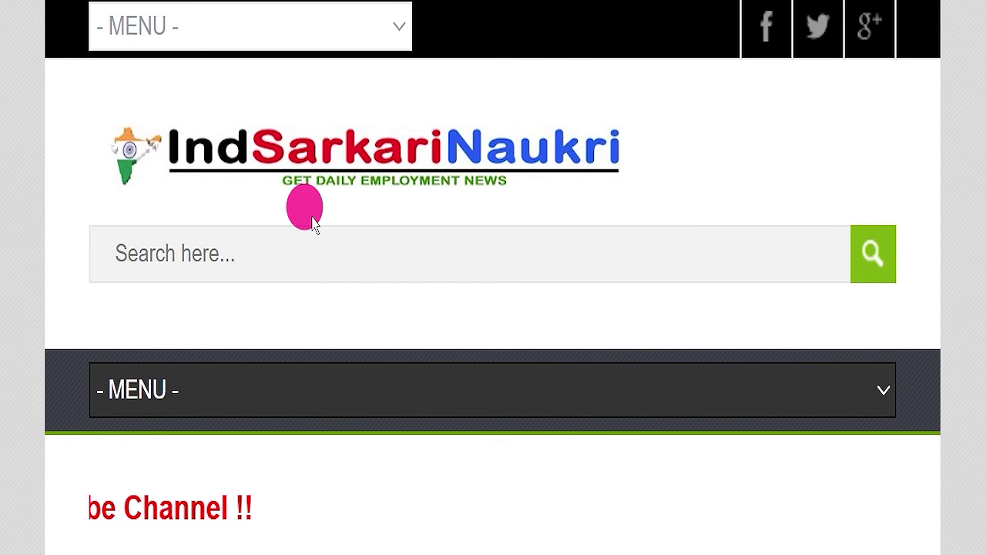
scroll(450, 247, down, 5)
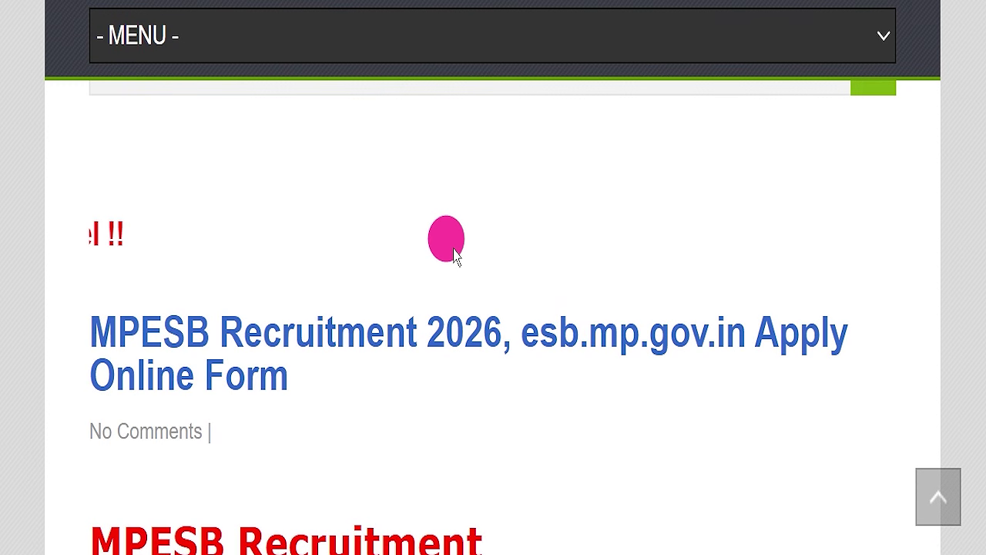
scroll(445, 282, down, 5)
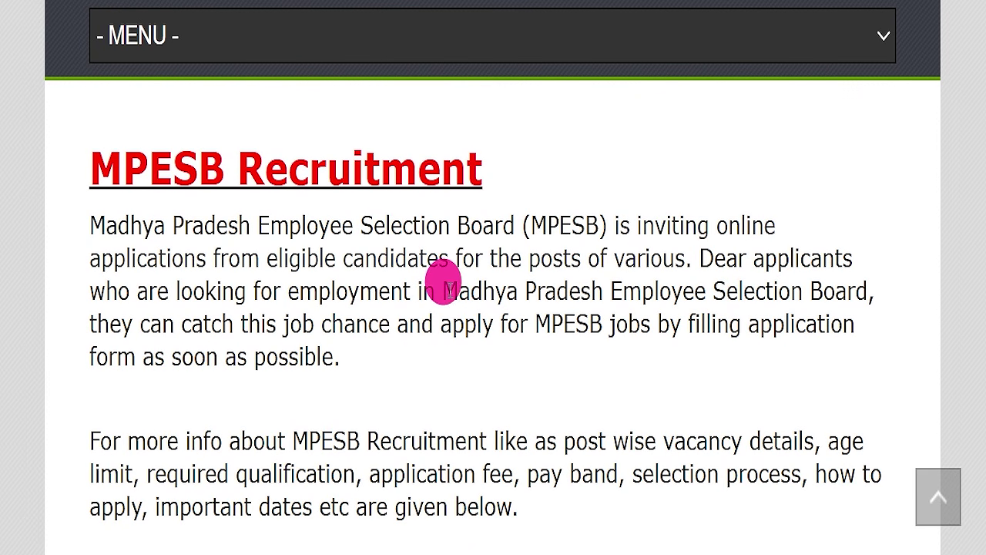
scroll(443, 285, down, 6)
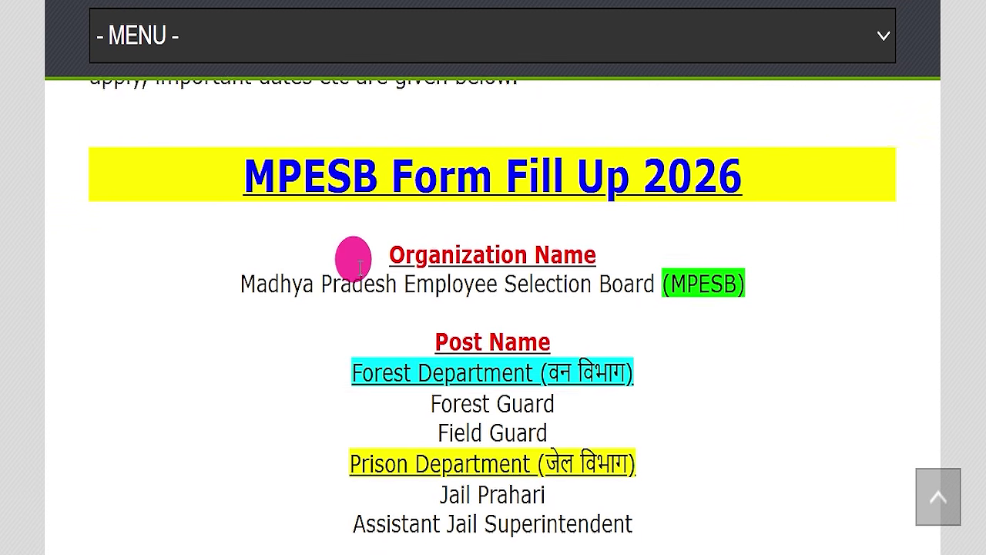
Examine the article's Form Fill Up 2026 heading and highlight the full organization name with its MPESB abbreviation
drag(243, 240, 720, 141)
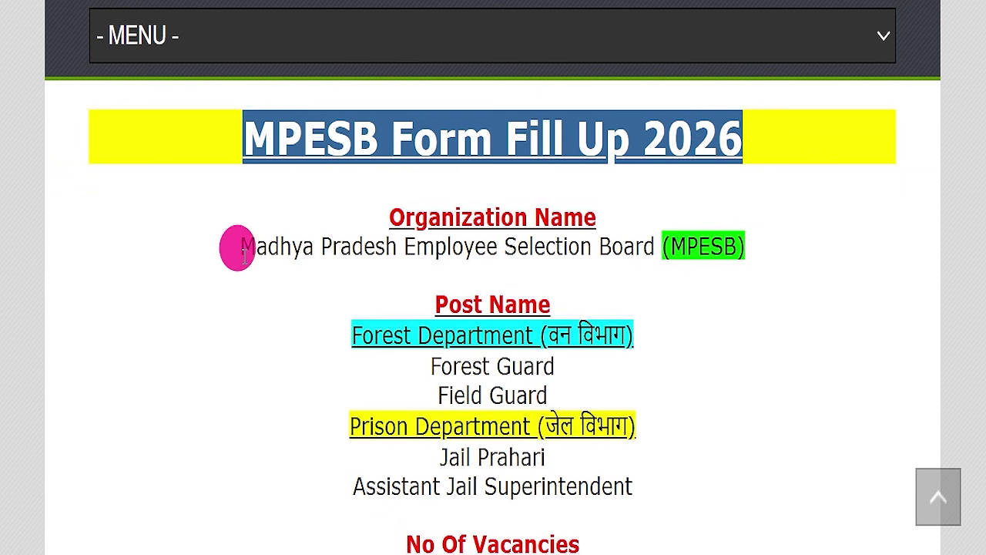
drag(239, 246, 544, 245)
drag(651, 250, 760, 238)
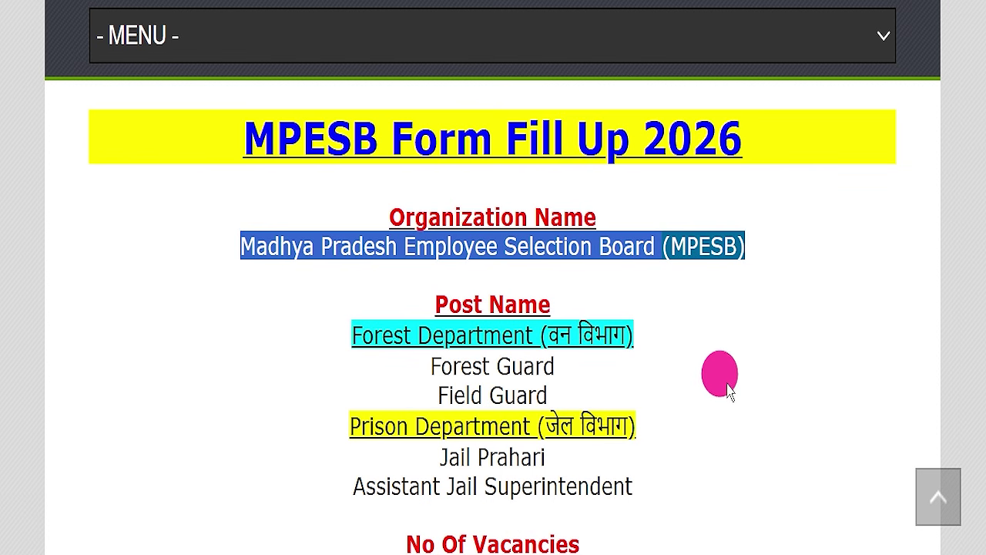
click(732, 401)
Highlight each department and its posts in the Post Name section, from Forest Department to Assistant Jail Superintendent
drag(343, 330, 505, 335)
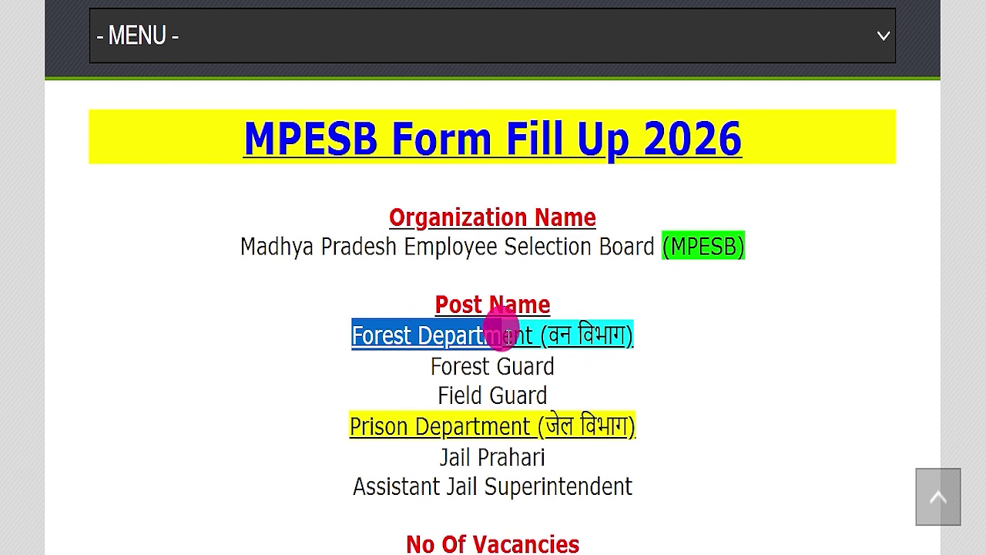
drag(683, 308, 643, 329)
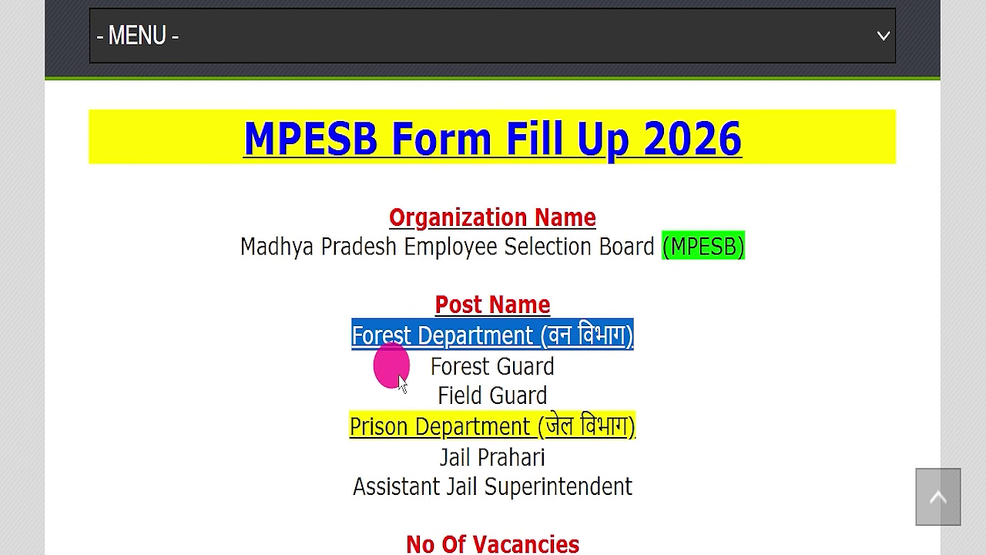
drag(392, 368, 653, 376)
drag(422, 399, 558, 394)
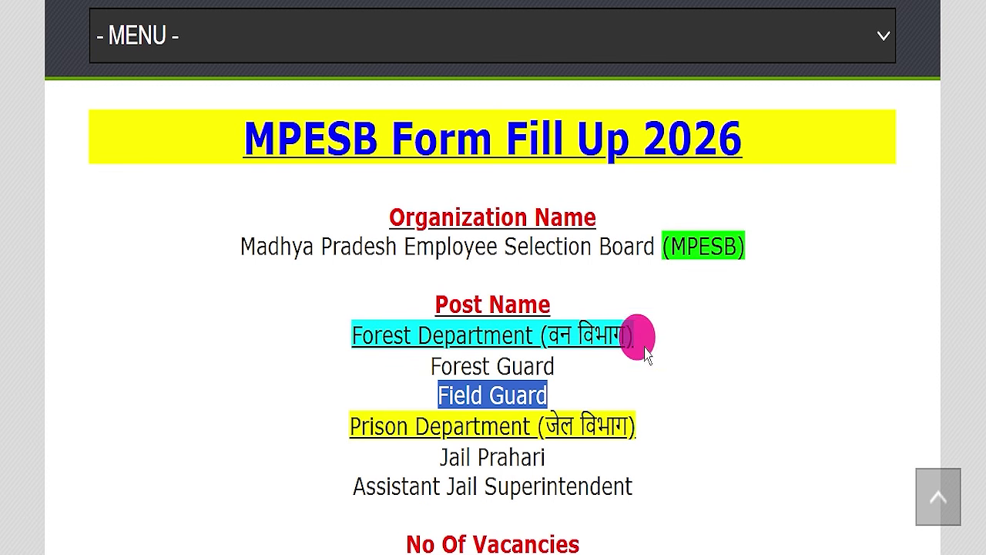
drag(341, 435, 703, 436)
click(447, 456)
drag(425, 463, 545, 457)
drag(351, 483, 656, 492)
click(676, 483)
Highlight the total and each post's vacancy count in the No Of Vacancies section
scroll(674, 470, down, 2)
drag(398, 381, 609, 383)
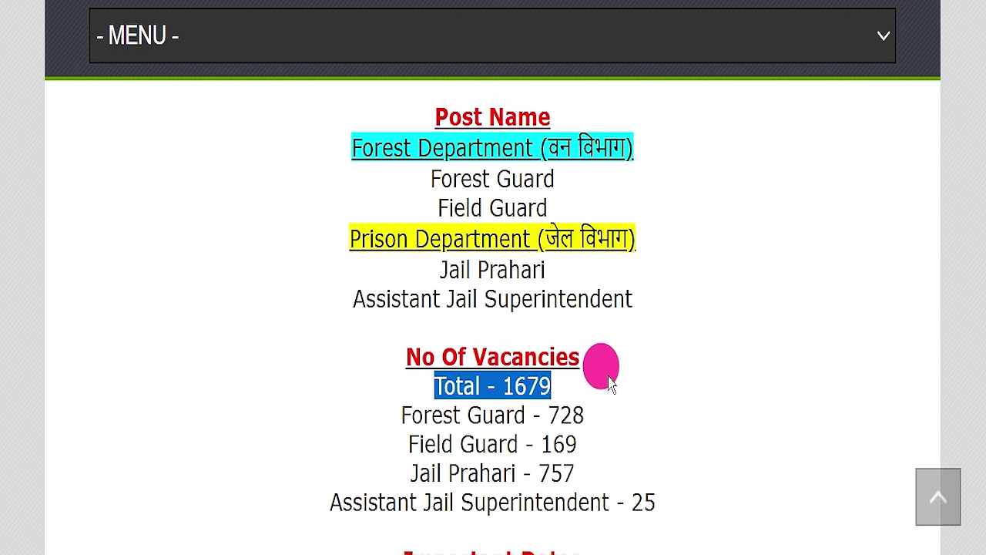
scroll(627, 377, down, 1)
click(387, 328)
drag(389, 324, 646, 330)
drag(389, 361, 631, 348)
drag(382, 383, 608, 378)
drag(344, 413, 704, 414)
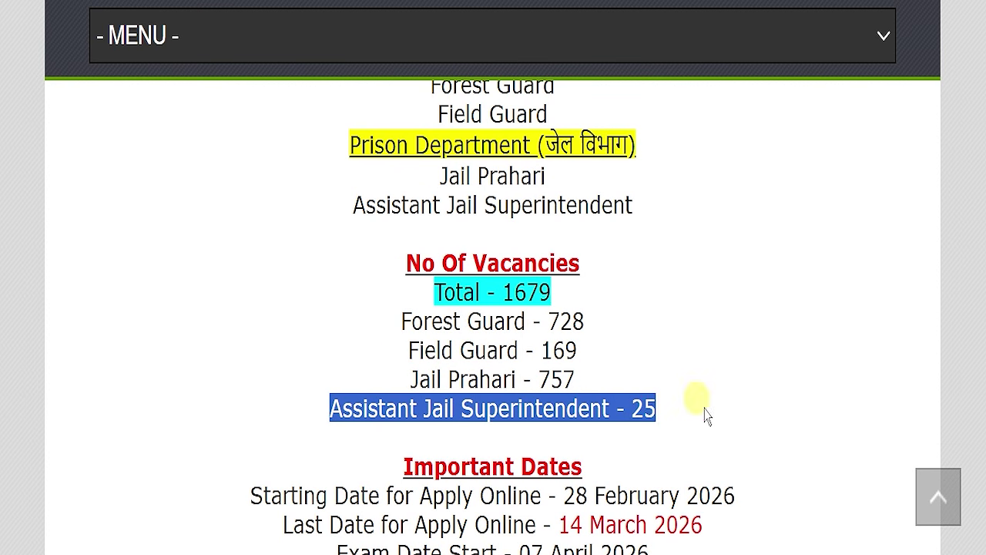
click(685, 381)
Highlight the online application dates and the exam start date in the Important Dates section
scroll(586, 378, down, 5)
drag(249, 350, 726, 333)
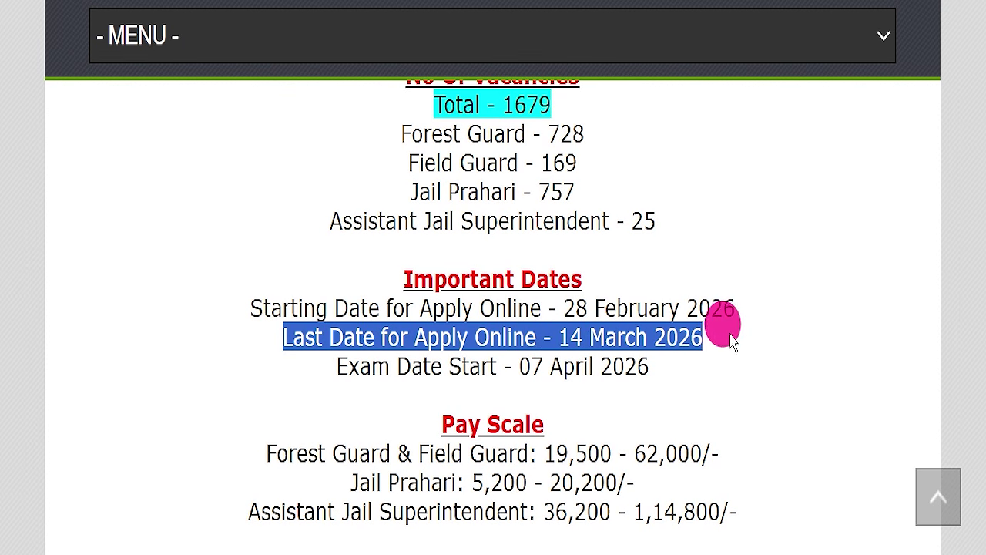
scroll(720, 339, down, 3)
drag(521, 274, 696, 264)
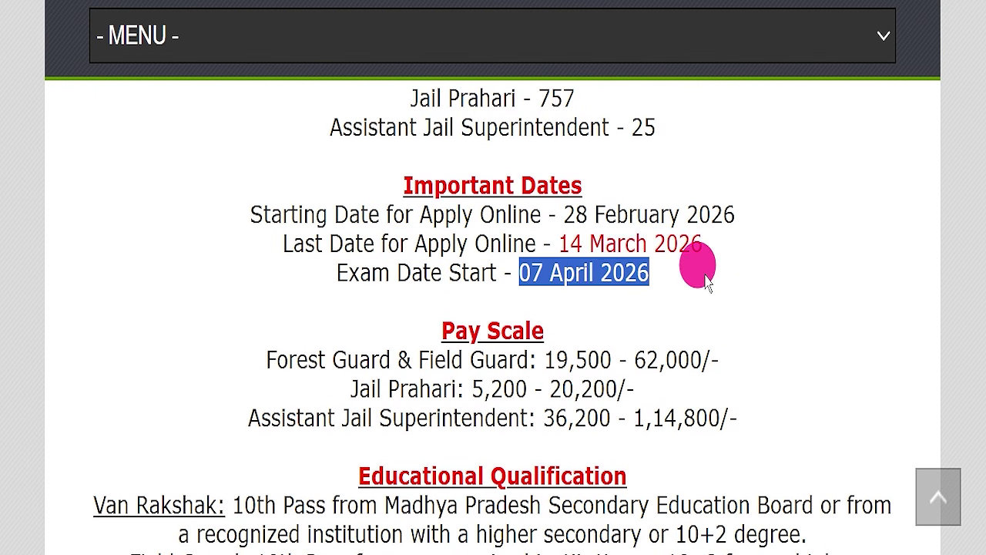
Highlight the pay range of each post in the Pay Scale section
drag(429, 329, 566, 331)
click(566, 331)
drag(264, 356, 718, 345)
click(537, 346)
drag(351, 389, 605, 390)
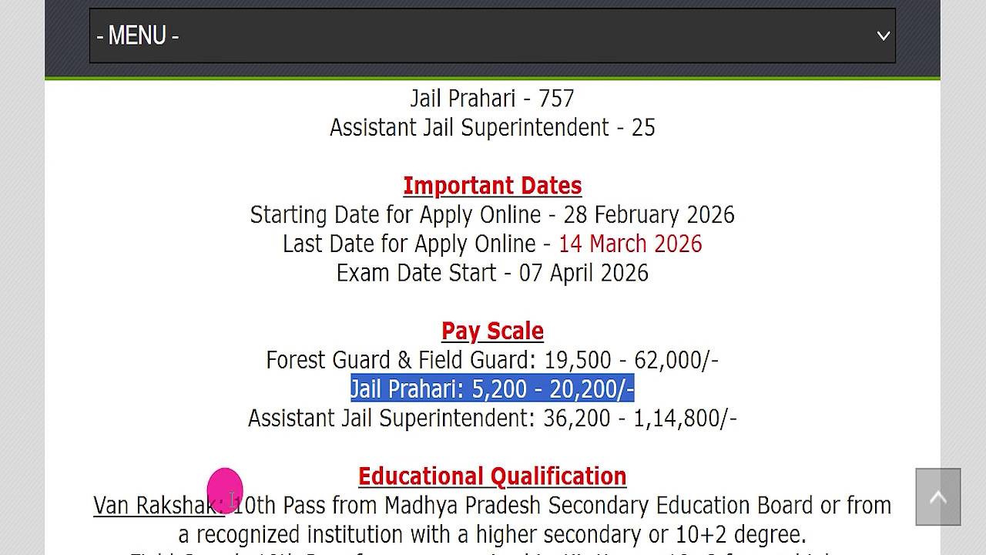
drag(248, 418, 755, 411)
Examine the Educational Qualification section for Van Rakshak, Field Guard, Jail Prahari and Sahayak Jail Adhikshak
scroll(387, 444, down, 3)
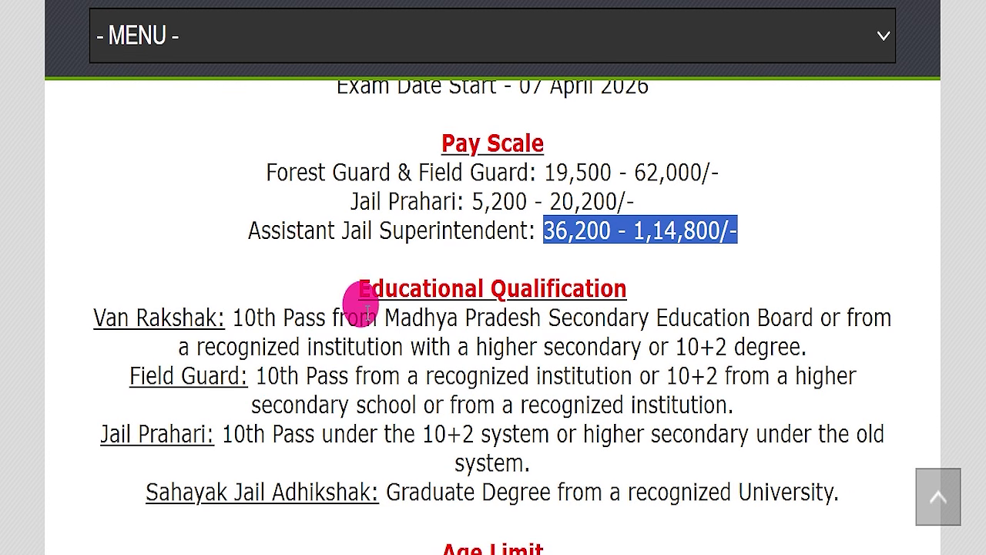
drag(360, 291, 624, 287)
scroll(606, 282, down, 2)
drag(245, 224, 381, 223)
drag(259, 283, 165, 301)
drag(123, 333, 241, 324)
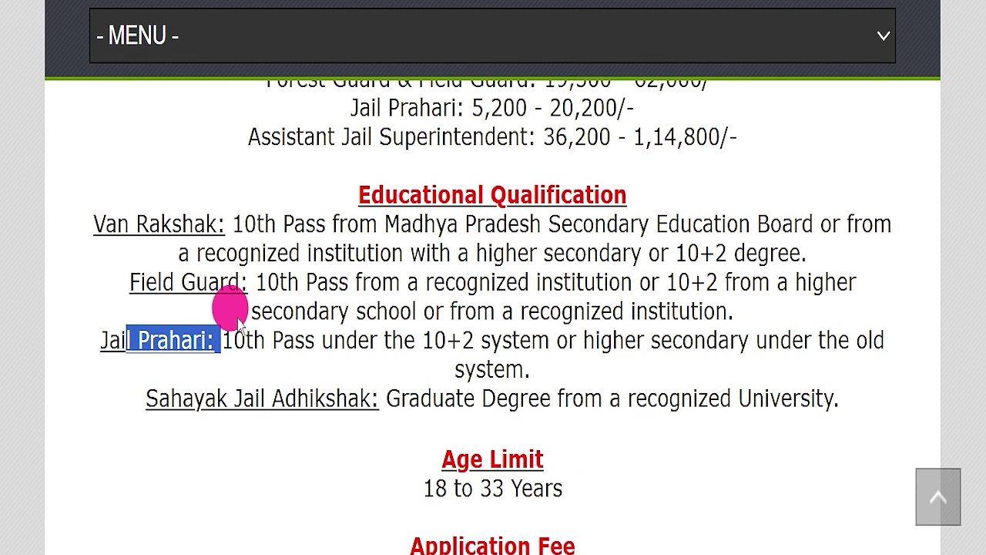
drag(254, 283, 317, 293)
click(269, 327)
drag(246, 340, 466, 337)
drag(159, 398, 628, 399)
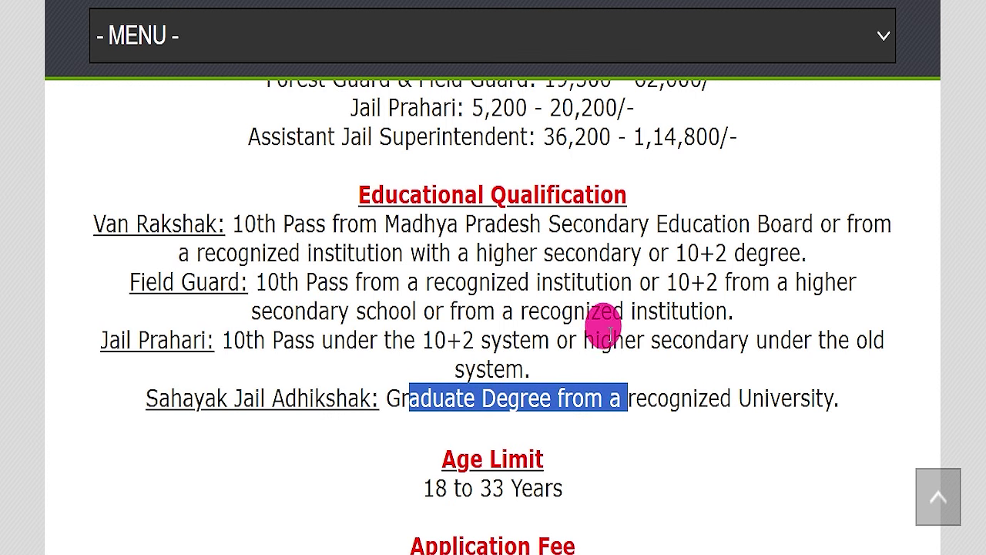
Highlight the age limit and the application fees for the General/Other State and SC/ST/OBC categories
scroll(606, 359, down, 1)
drag(381, 385, 554, 378)
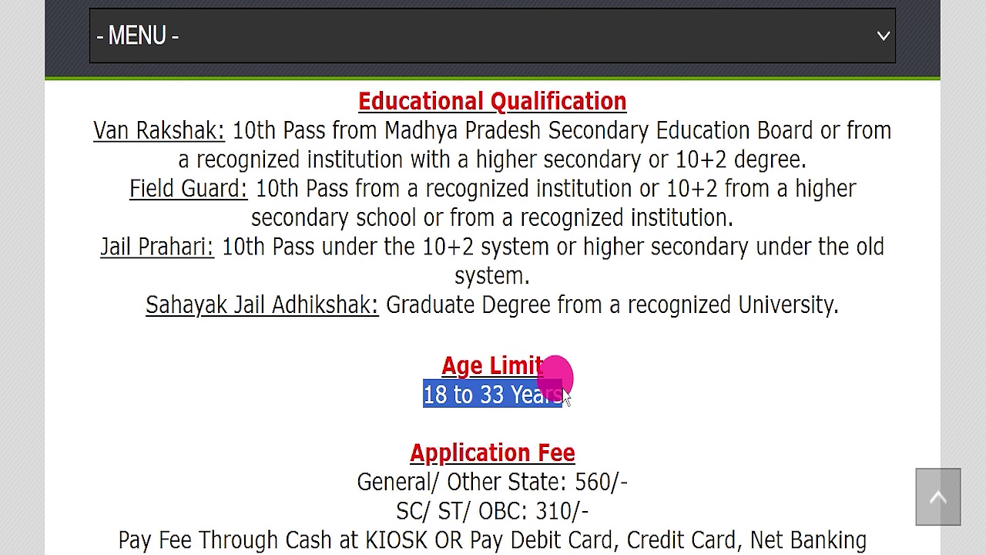
scroll(584, 374, down, 2)
drag(348, 289, 722, 282)
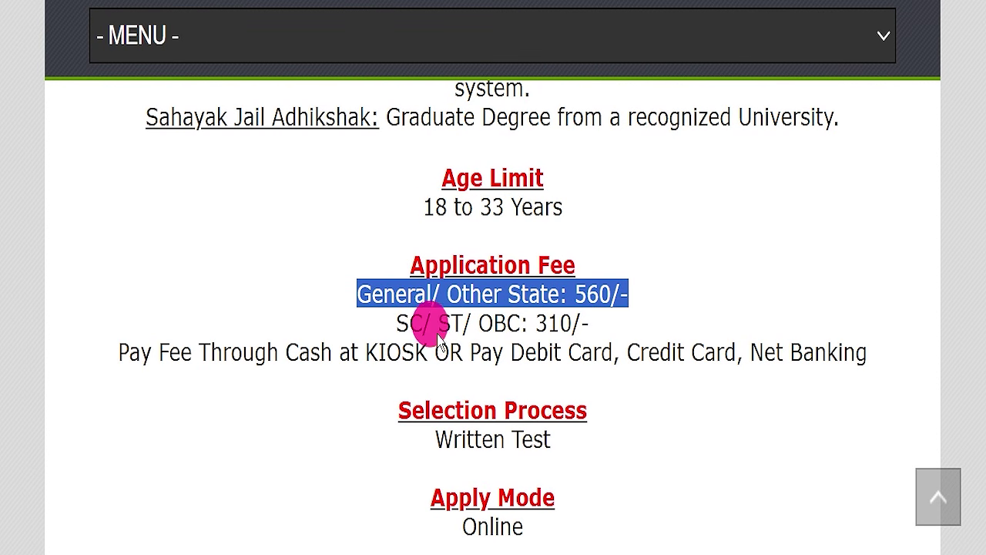
drag(371, 329, 648, 335)
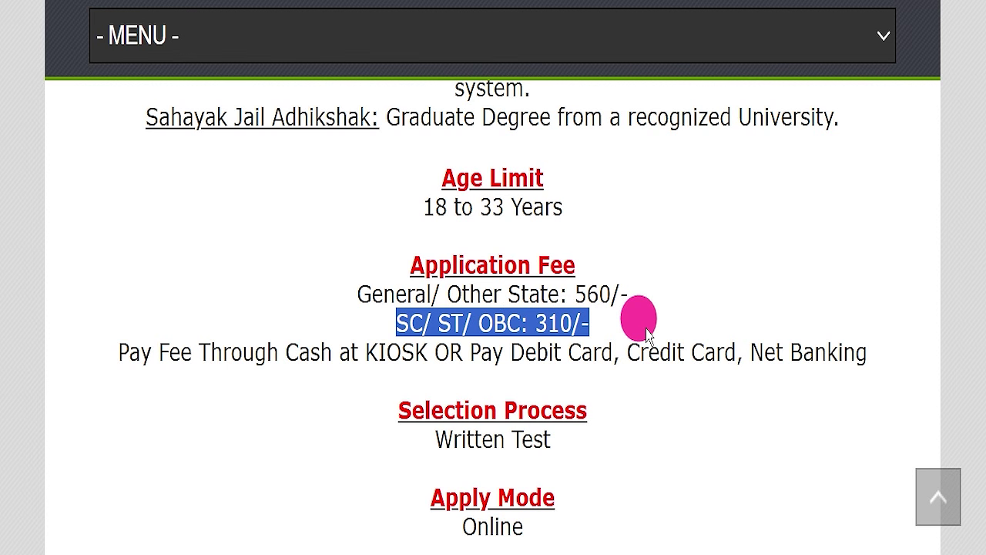
Highlight the fee payment methods and the Written Test entry under Selection Process
drag(359, 346, 801, 346)
scroll(449, 218, down, 2)
drag(378, 258, 574, 262)
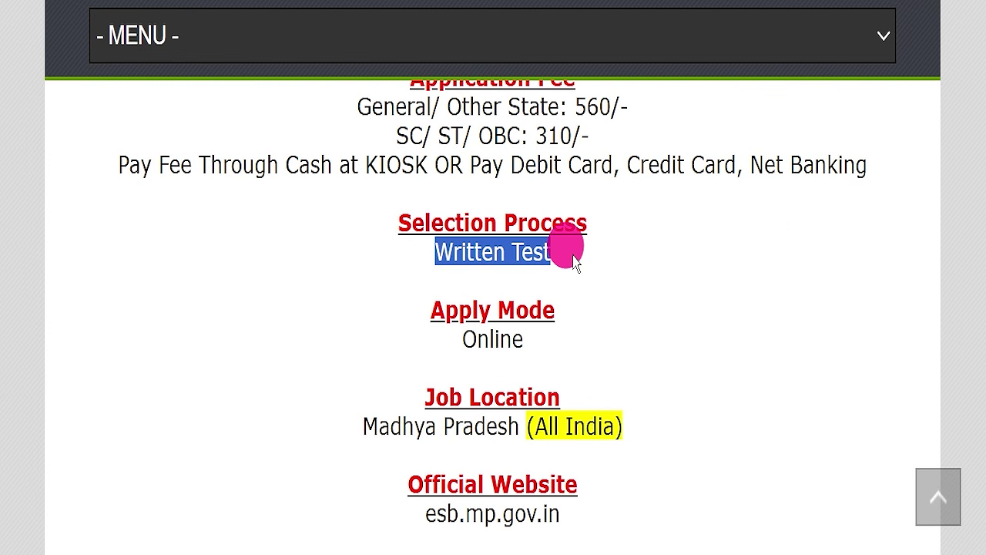
Highlight the apply mode and the job location, Madhya Pradesh (All India)
double_click(482, 339)
scroll(302, 330, down, 1)
drag(302, 330, 665, 326)
scroll(704, 309, down, 2)
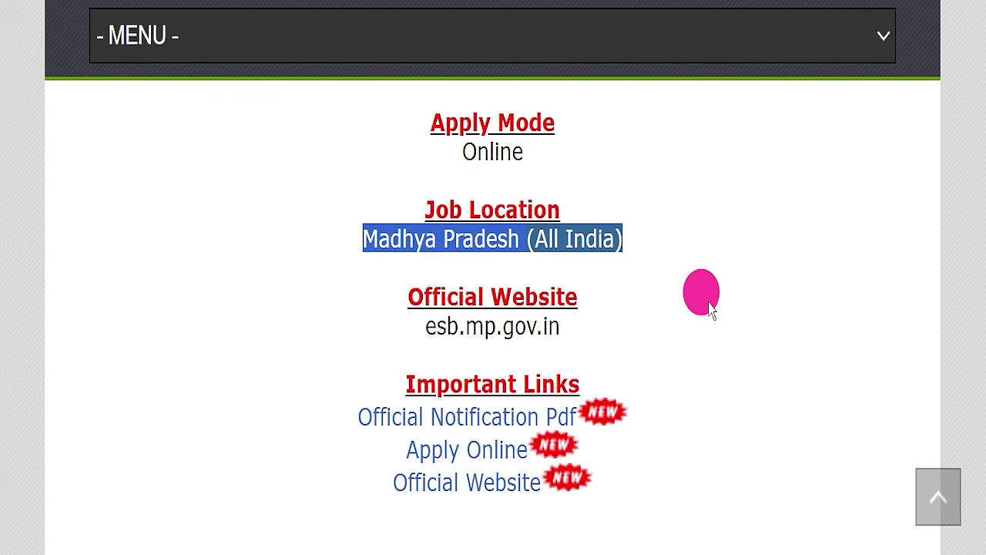
Highlight the official website address esb.mp.gov.in, then clear the text selection
drag(374, 227, 612, 227)
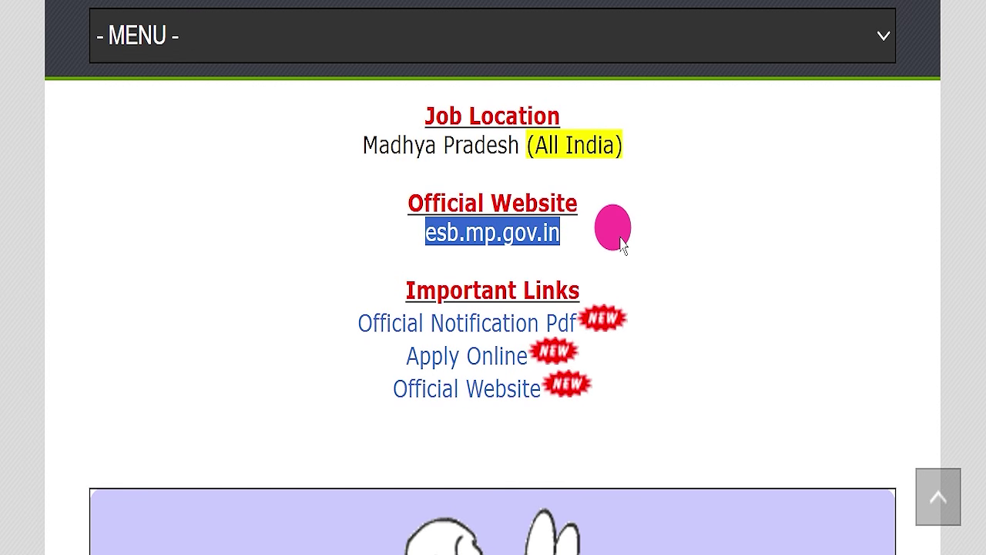
scroll(649, 237, down, 1)
scroll(650, 238, down, 1)
click(698, 205)
drag(367, 115, 584, 141)
click(596, 158)
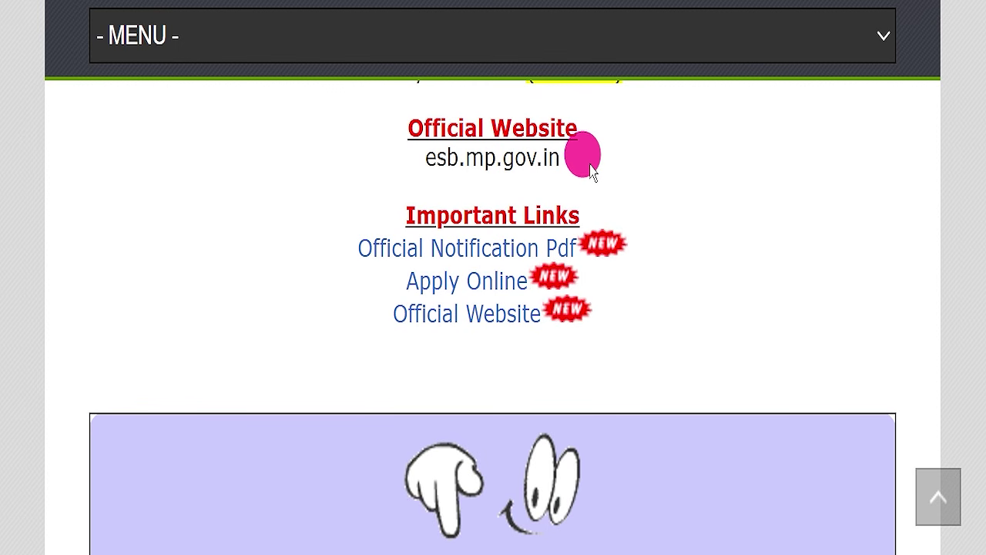
Highlight the Important Links section and its Official Notification Pdf link
drag(386, 212, 621, 304)
click(624, 308)
drag(353, 247, 565, 227)
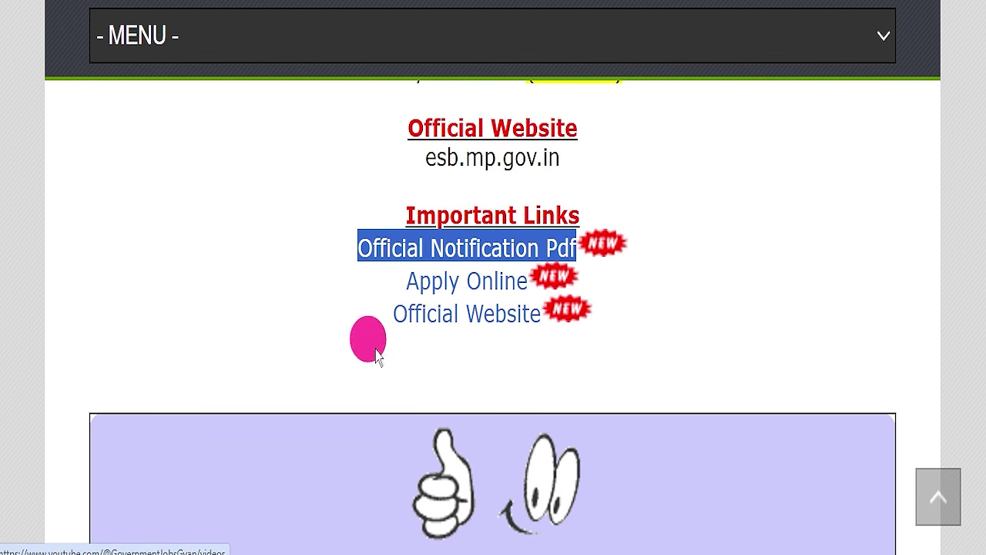
View the rule book JAIL_VAN_2026_RuleBook_27022026.pdf and highlight the application dates and the online exam timetable on its first page
click(436, 292)
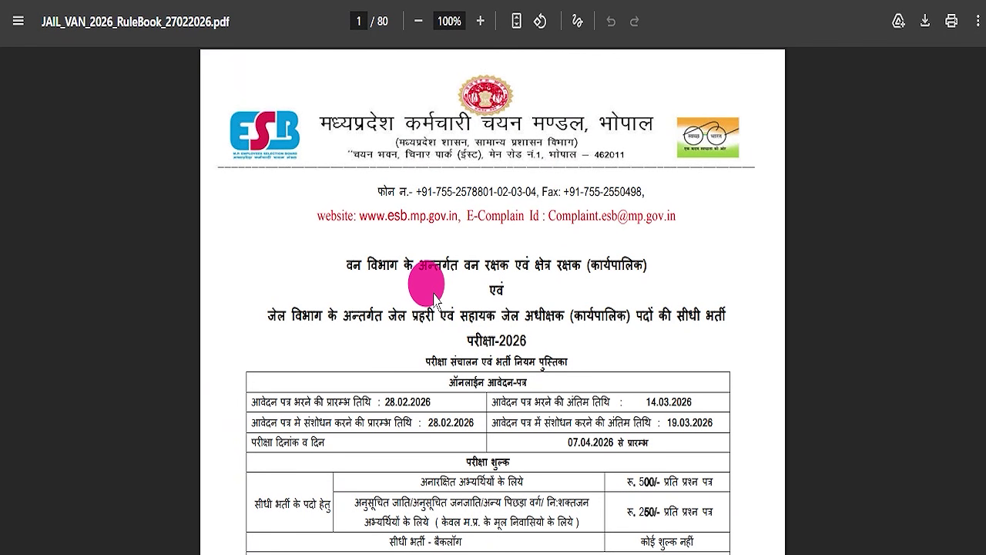
scroll(502, 280, down, 3)
mouse_move(316, 316)
mouse_down()
mouse_move(346, 303)
mouse_move(628, 347)
mouse_up()
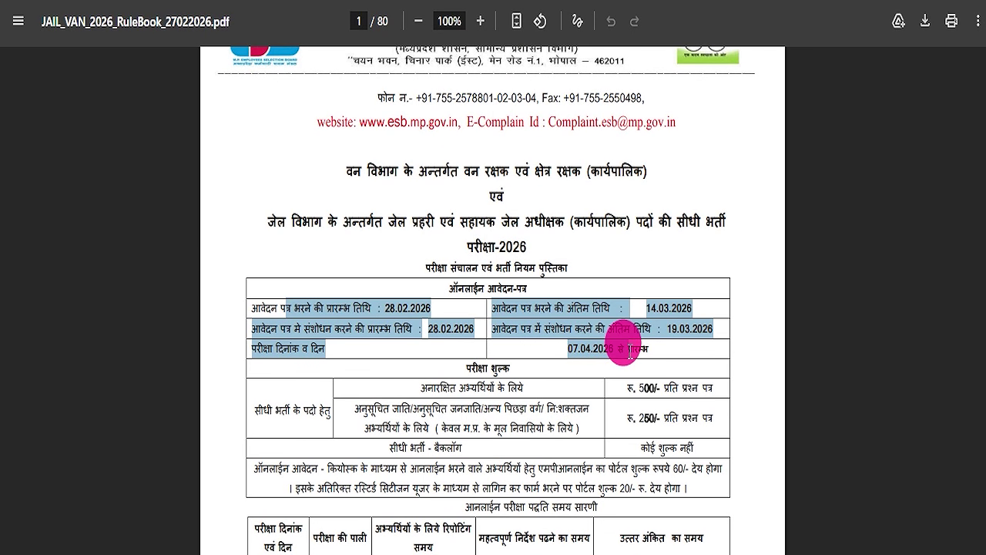
drag(409, 397, 683, 441)
scroll(682, 440, down, 1)
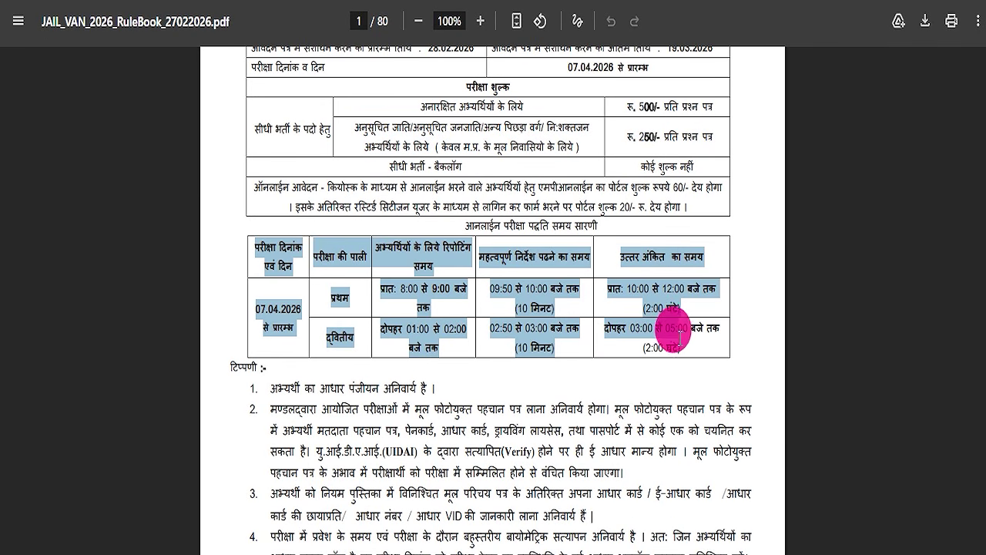
Skim the rule book's pages for the instructions, pay and qualification table, vacancy tables, merit list rules, office addresses and age relaxation rules
scroll(619, 366, down, 8)
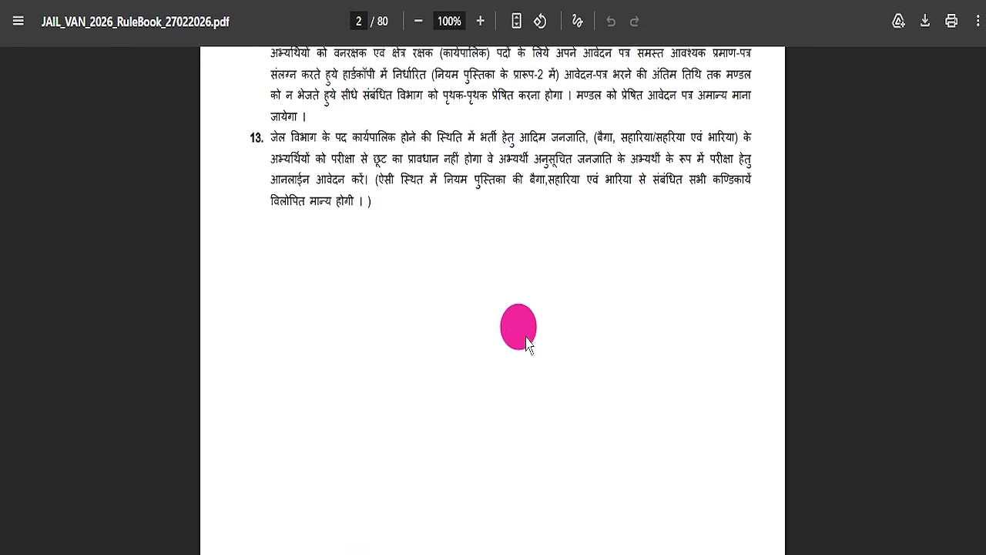
scroll(526, 345, down, 15)
scroll(566, 333, down, 8)
scroll(577, 300, up, 8)
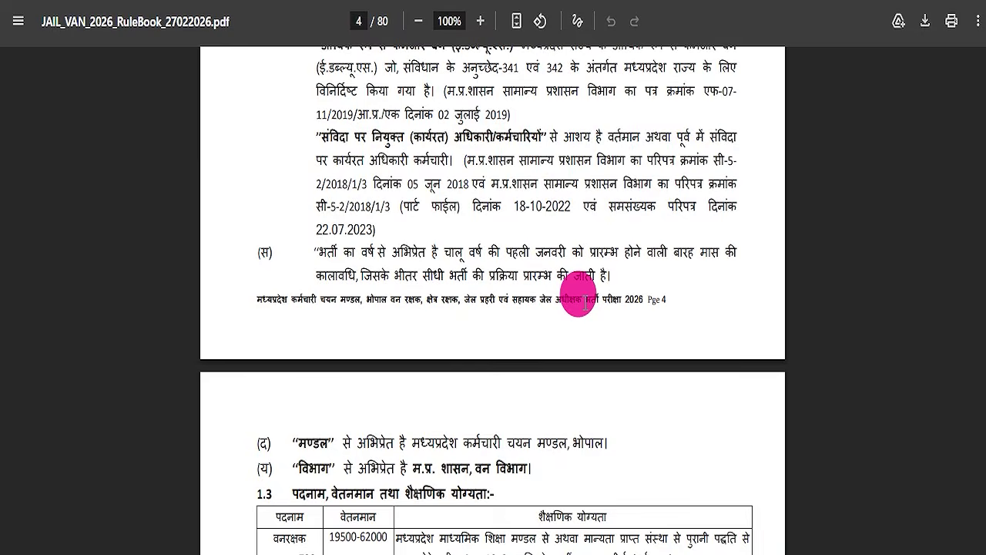
scroll(562, 277, down, 4)
scroll(491, 287, down, 8)
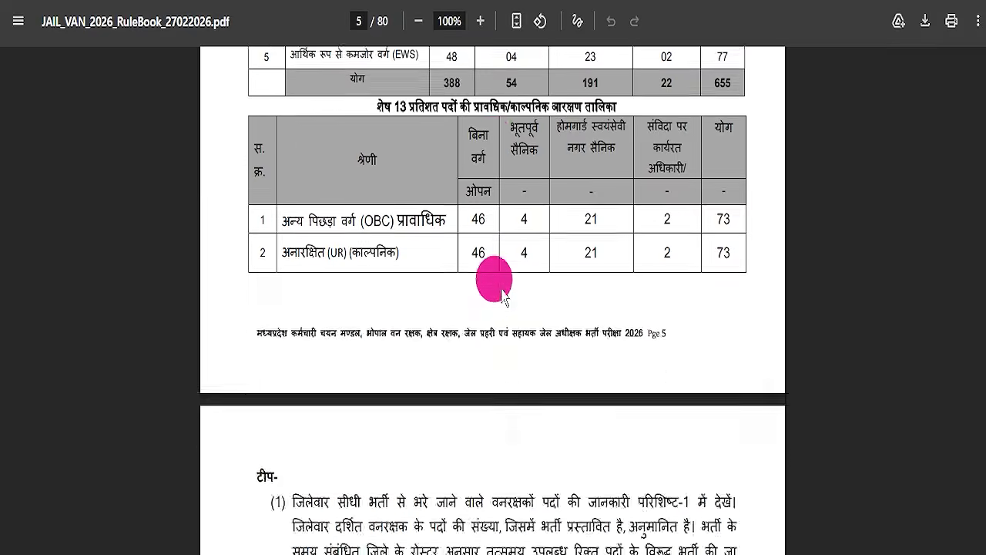
scroll(571, 274, down, 6)
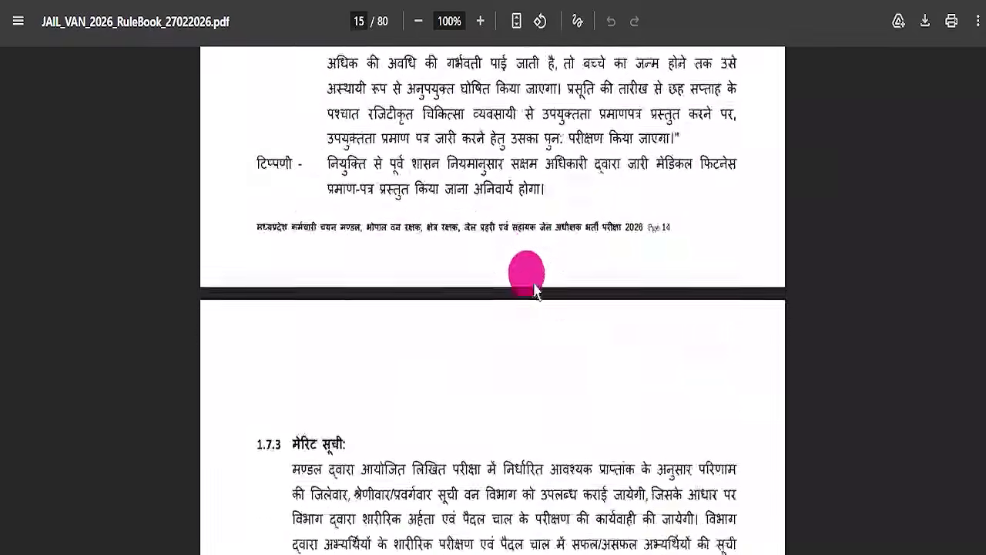
scroll(538, 281, down, 20)
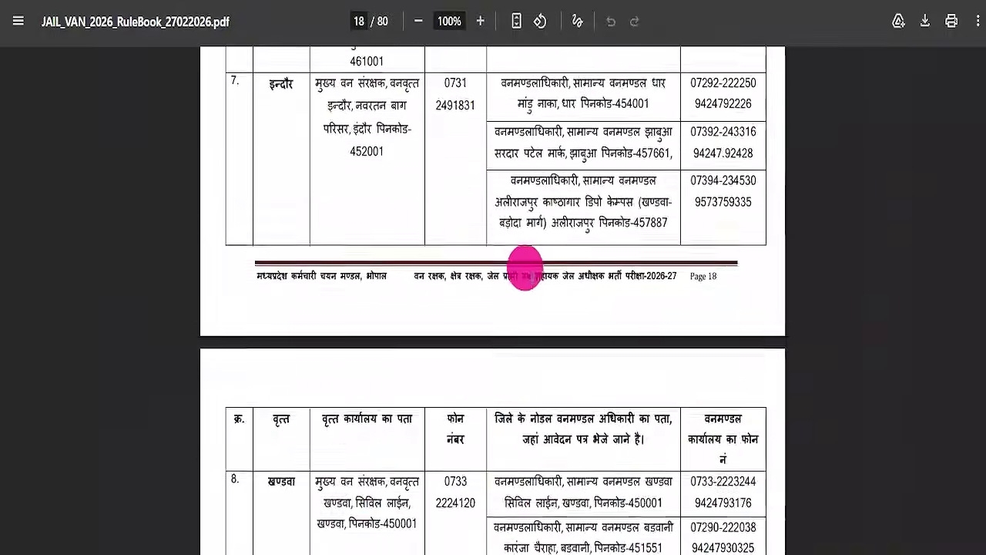
scroll(523, 276, down, 20)
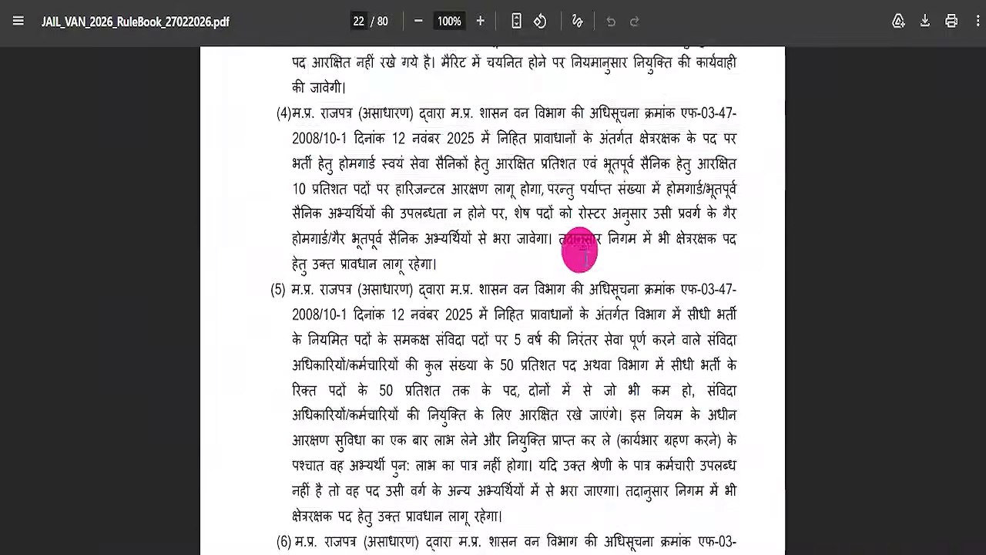
scroll(568, 262, down, 20)
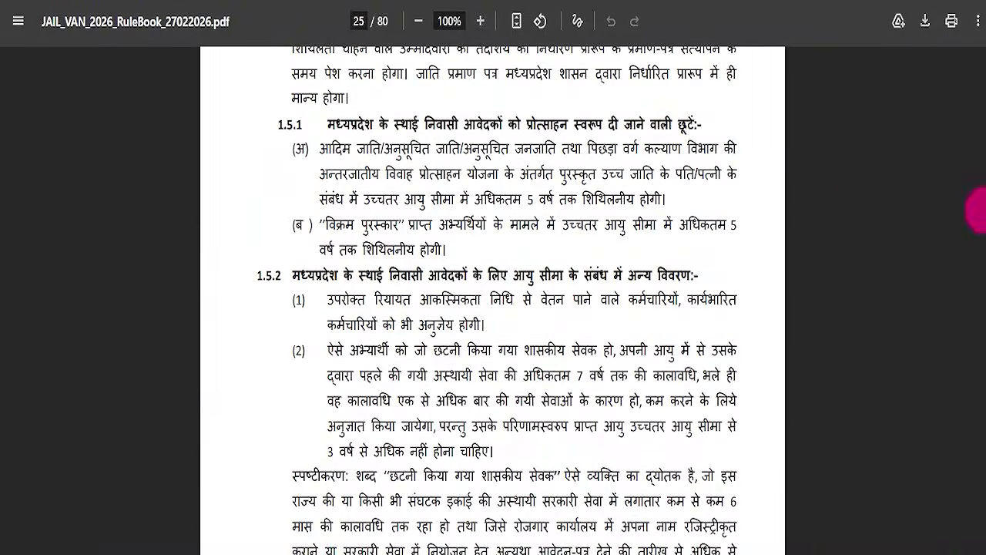
scroll(980, 231, down, 4)
drag(983, 270, 982, 463)
drag(982, 428, 982, 42)
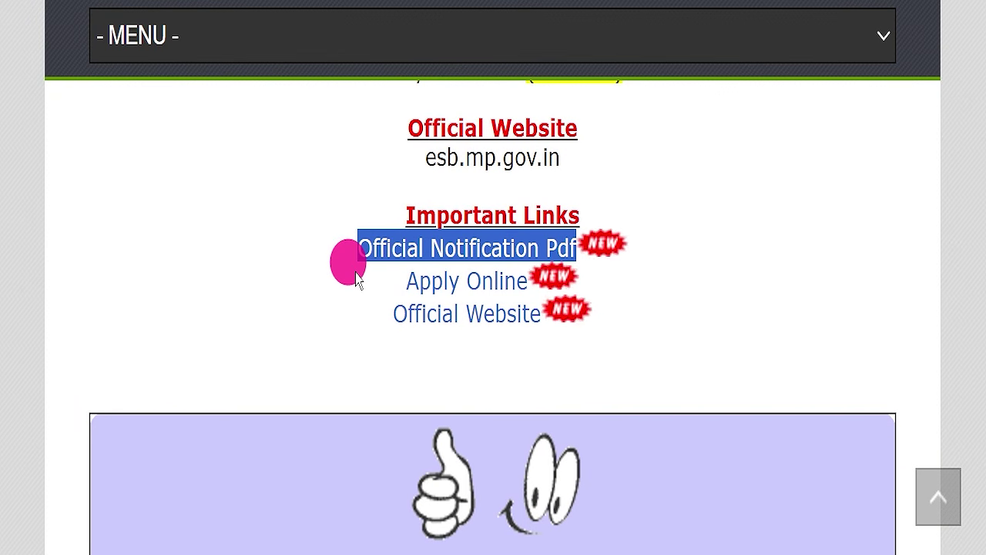
Open the Apply Online page of the M.P. Employees Selection Board and find the Van and Jail 2026 entry among the available services
drag(406, 281, 532, 284)
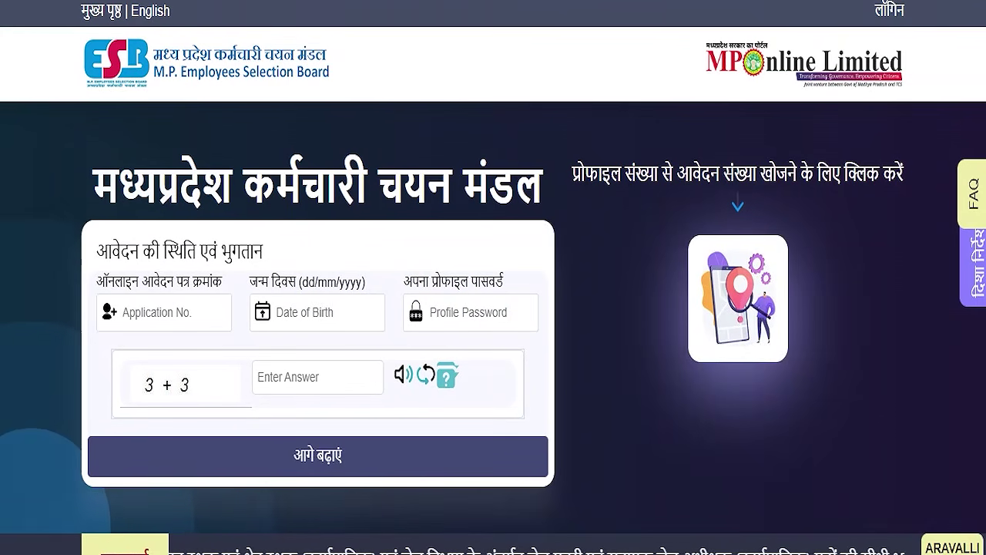
scroll(628, 302, down, 4)
scroll(616, 285, down, 3)
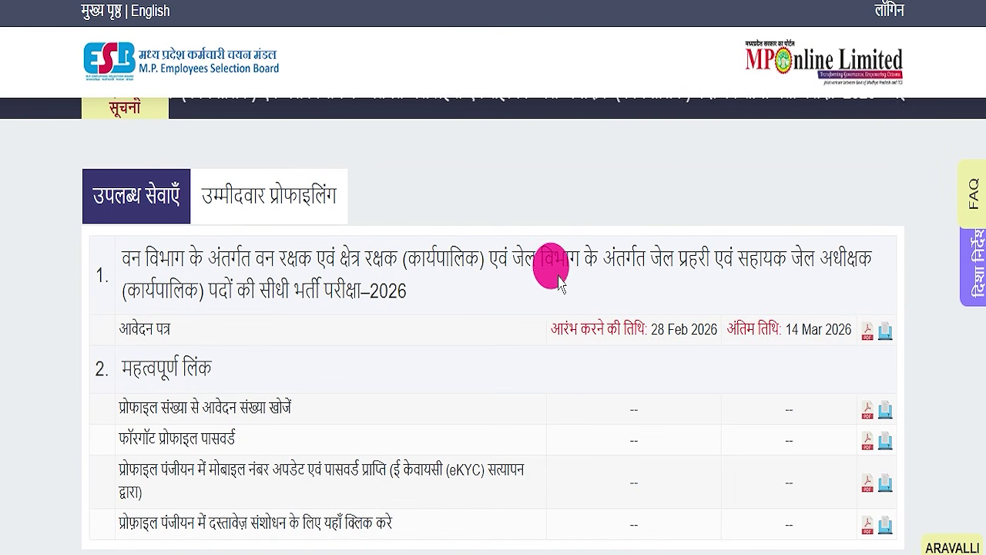
scroll(570, 285, up, 6)
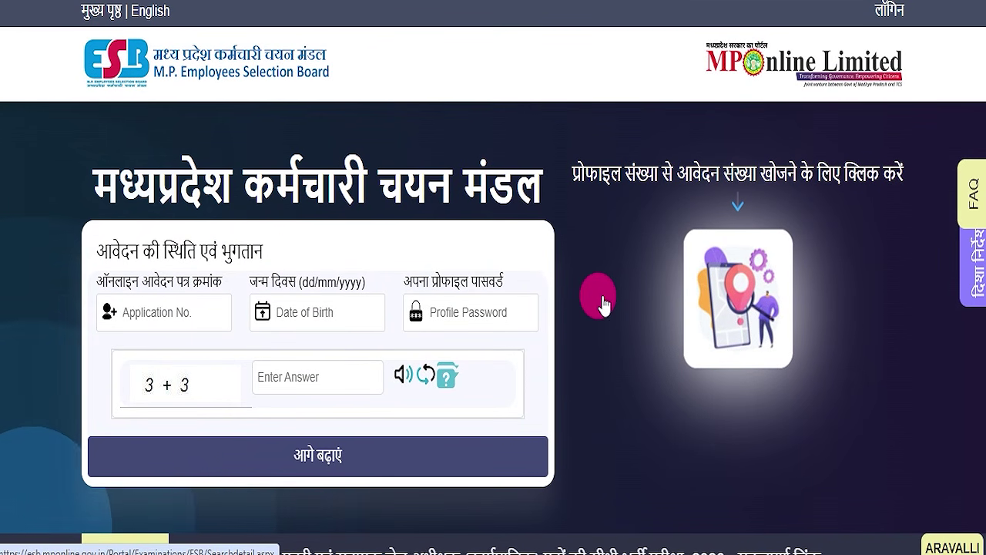
scroll(604, 451, down, 2)
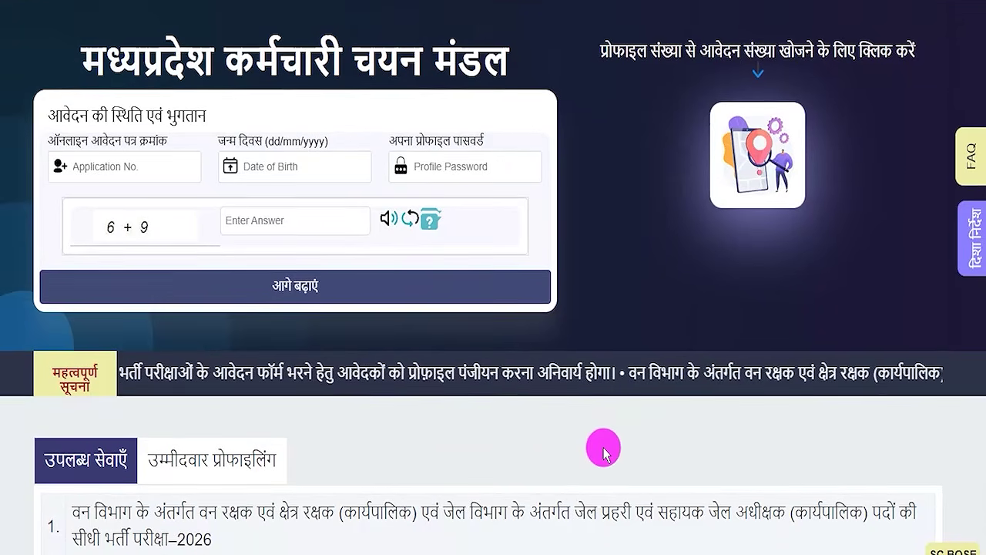
scroll(603, 451, down, 4)
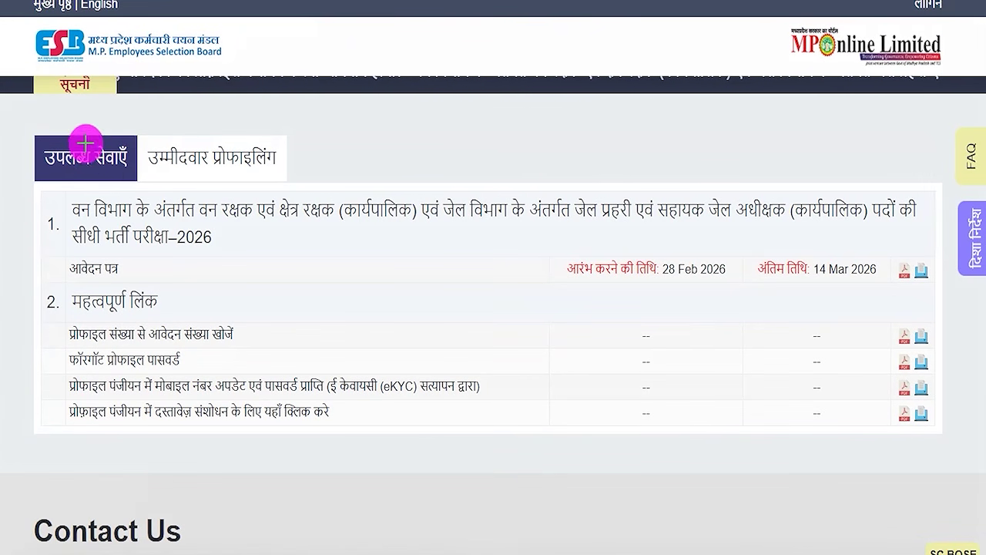
Mark the 2026 forest and jail recruitment entry with its application and PDF links, then clear the annotations
mouse_move(36, 189)
mouse_down()
mouse_move(288, 229)
mouse_move(923, 241)
mouse_move(944, 287)
mouse_move(979, 305)
mouse_up()
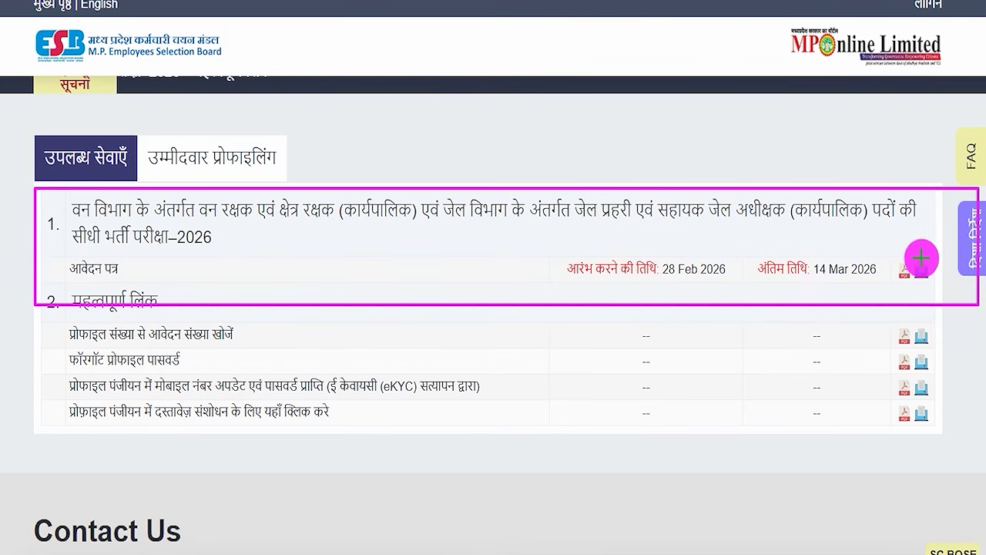
mouse_move(914, 260)
mouse_down()
mouse_move(943, 292)
mouse_move(954, 236)
mouse_up()
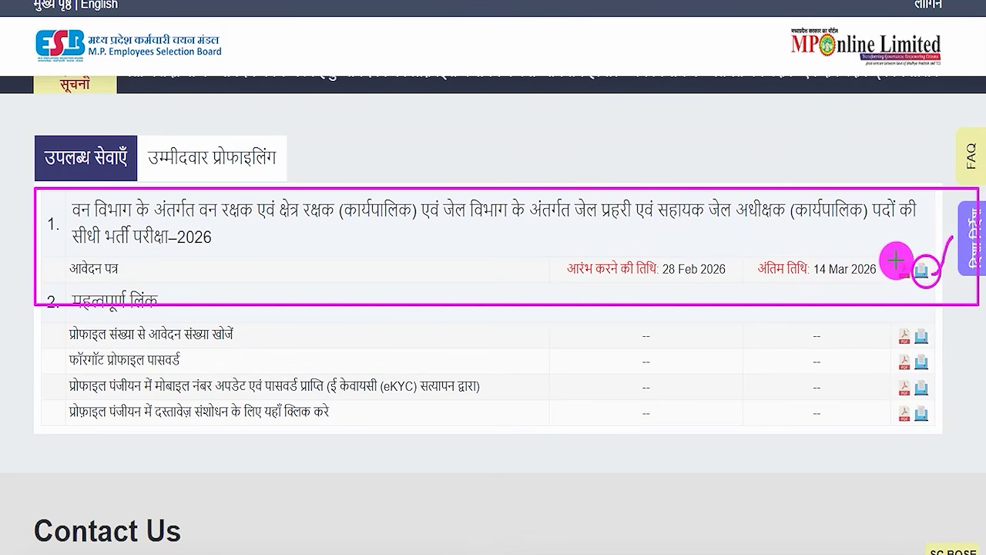
drag(908, 221, 894, 257)
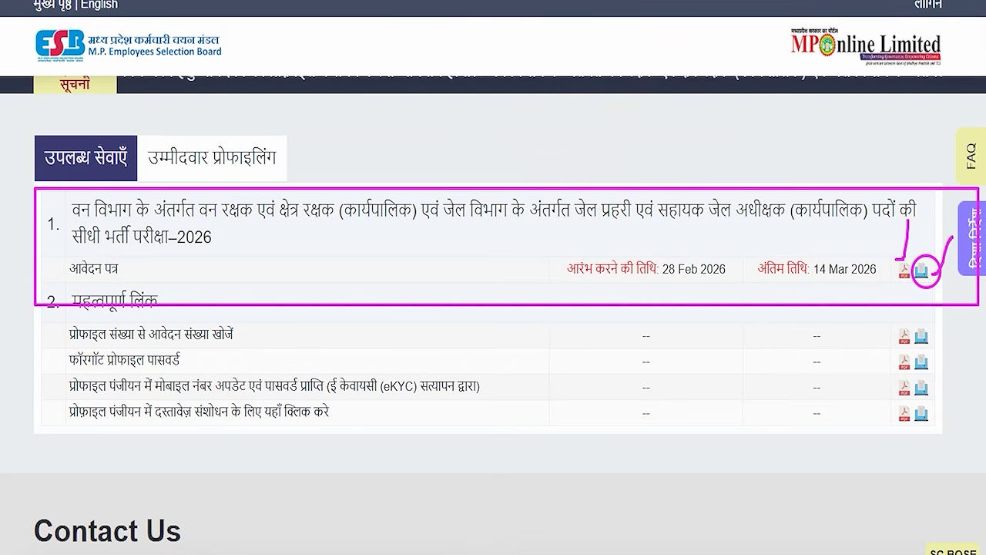
key(Escape)
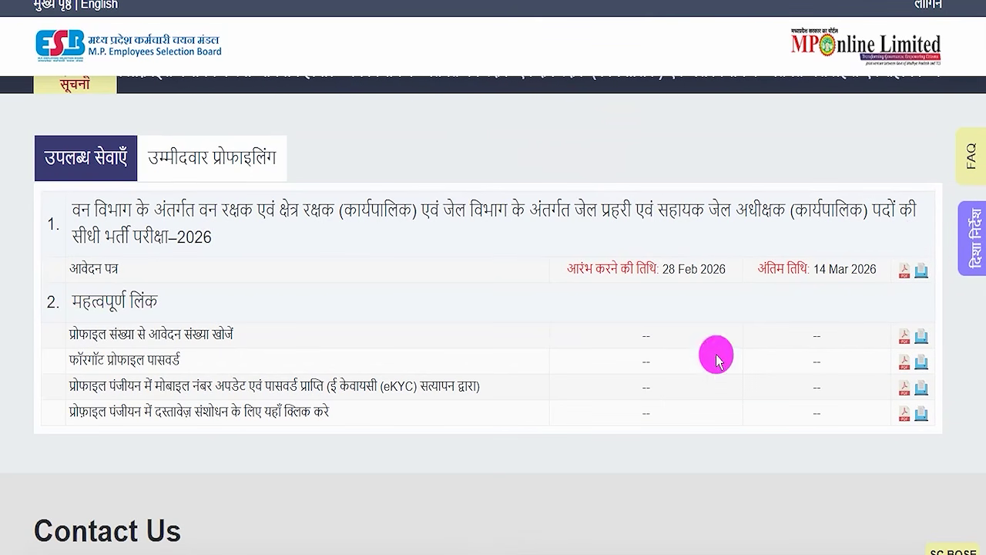
Open the Van and Jail Recruitment 2026 application, accept the candidate's declaration and proceed to the verification page
click(922, 271)
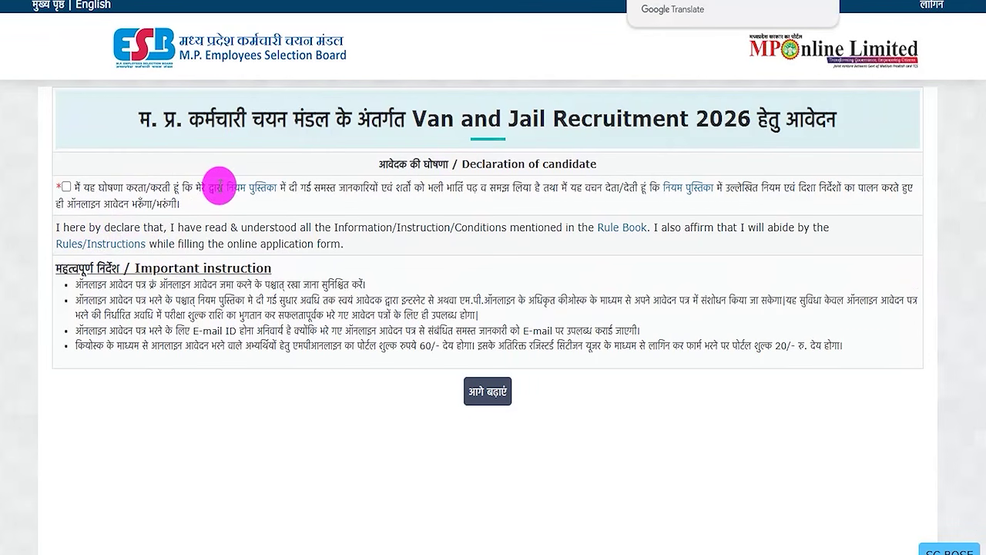
drag(402, 189, 481, 188)
click(66, 187)
click(474, 389)
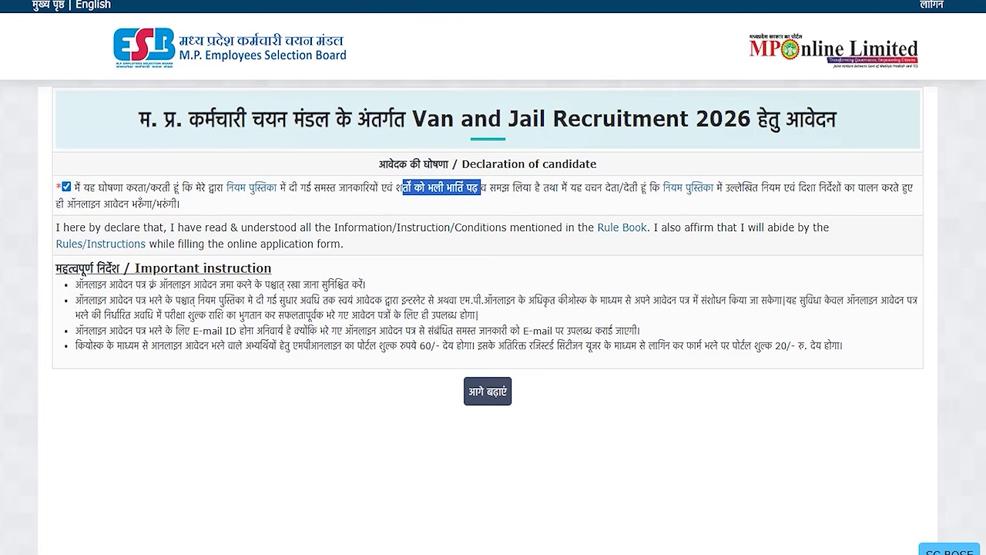
drag(524, 396, 543, 427)
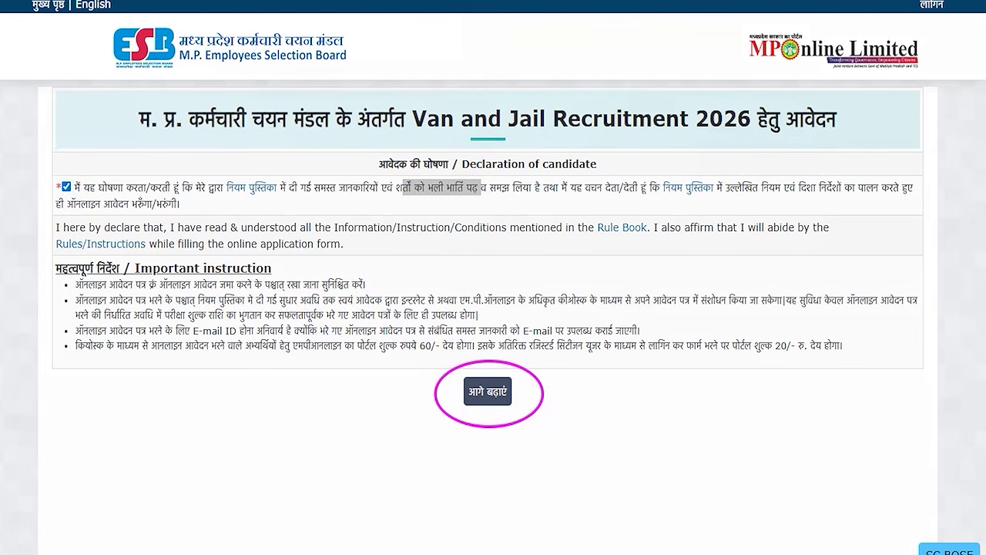
click(489, 392)
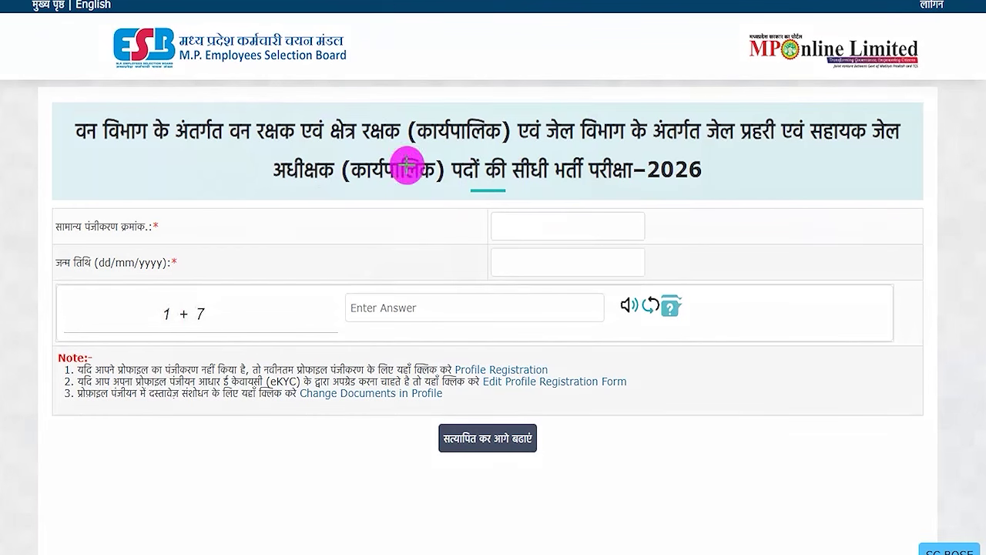
Point out the general registration number and date of birth fields on the verification page
drag(532, 229, 550, 190)
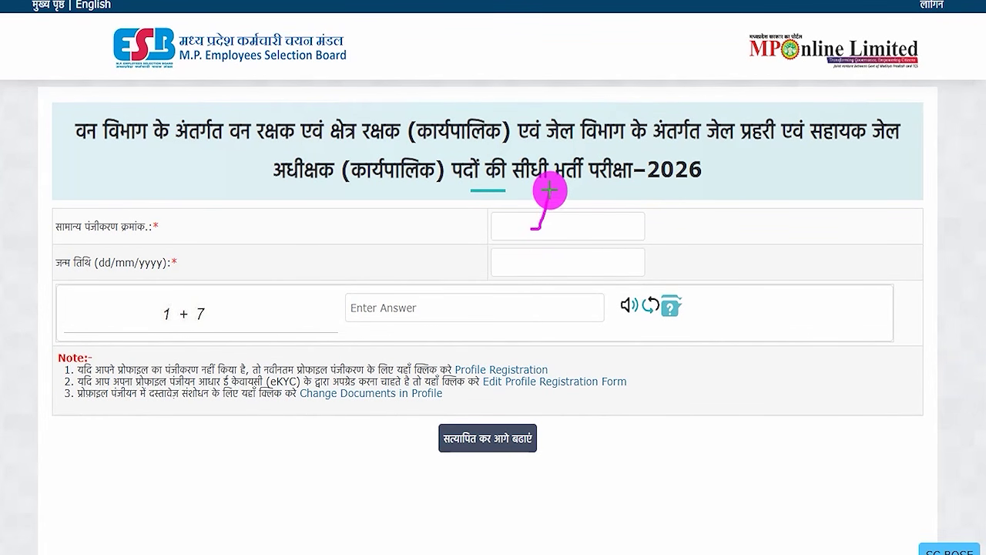
click(552, 258)
click(682, 266)
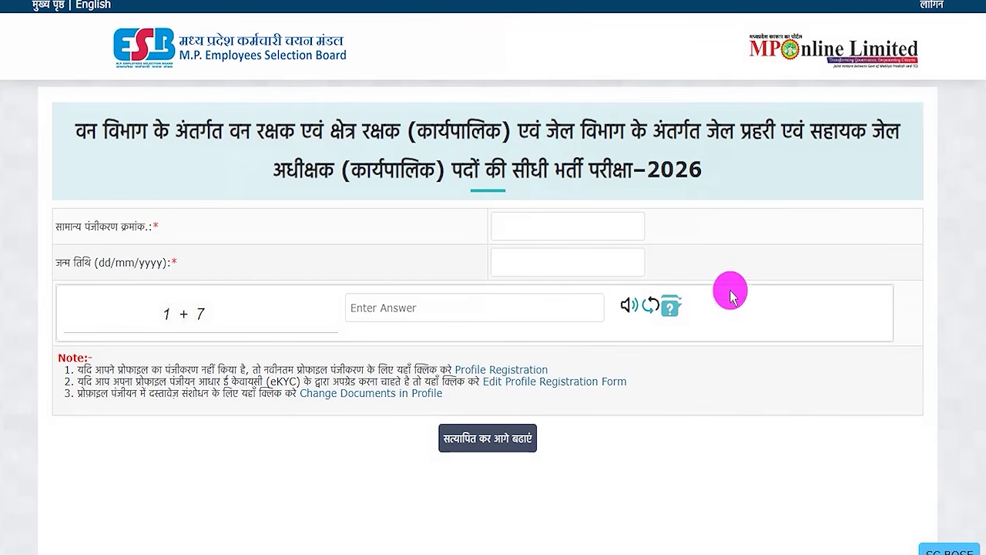
Mark the captcha sum, its answer field and the verify-and-proceed option, then clear the annotations
drag(198, 306, 249, 287)
click(401, 311)
drag(413, 308, 433, 285)
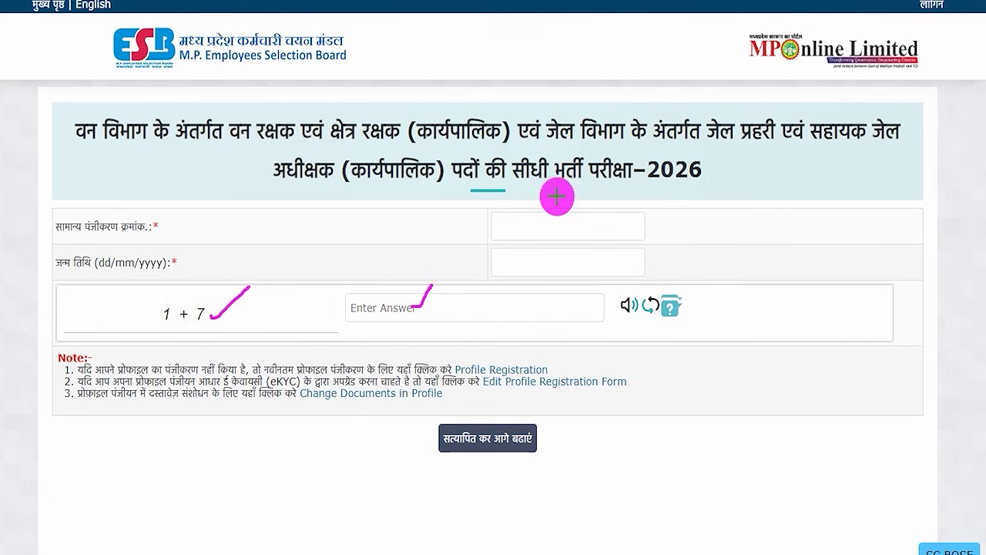
drag(741, 436, 557, 439)
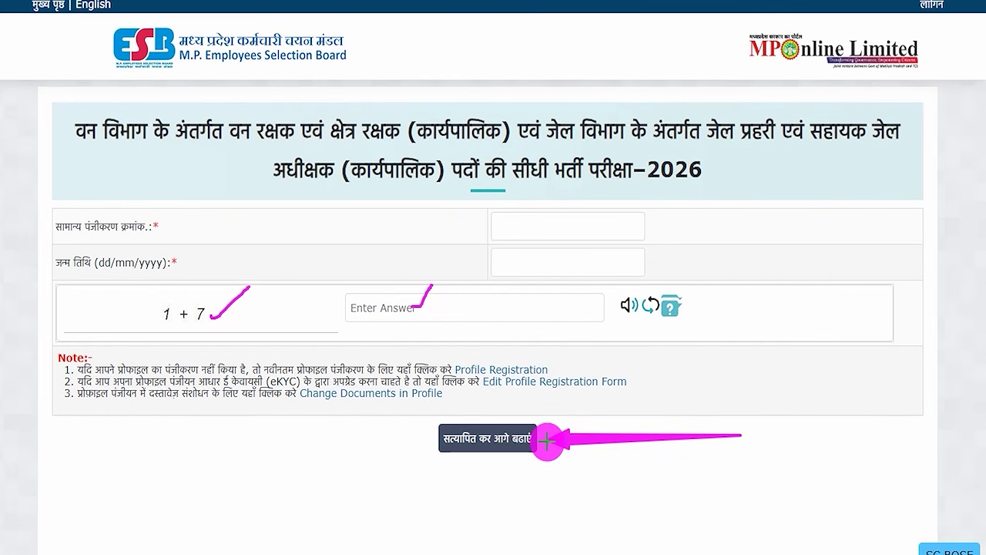
key(Escape)
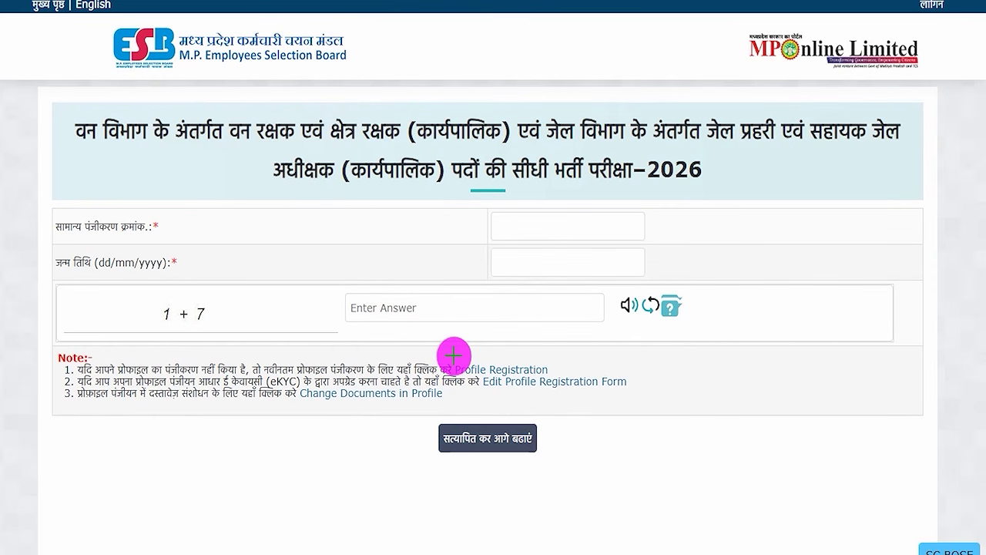
Mark the Profile Registration link in the notes with a rectangle
drag(446, 354, 553, 377)
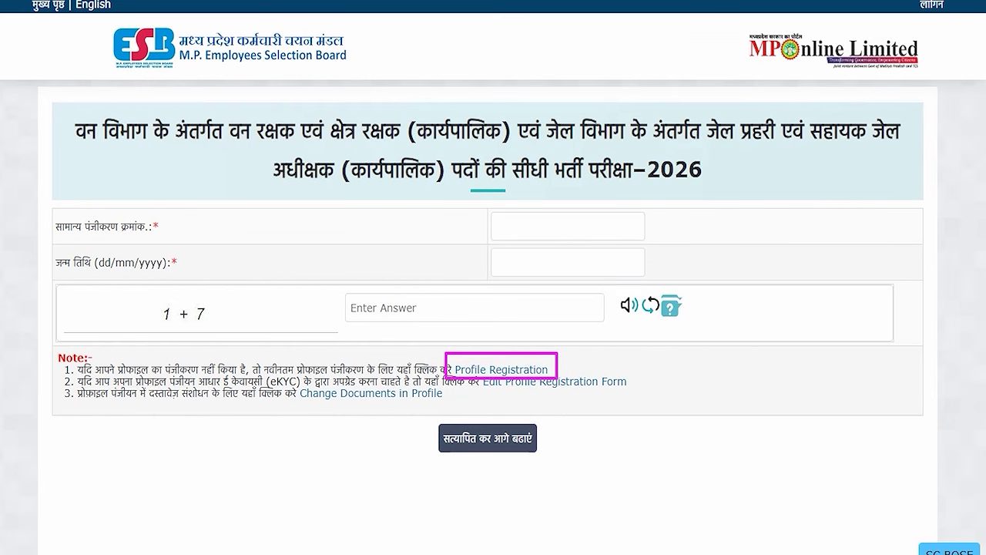
Open Profile Registration and answer No to the question about already having a registered profile ID
click(506, 369)
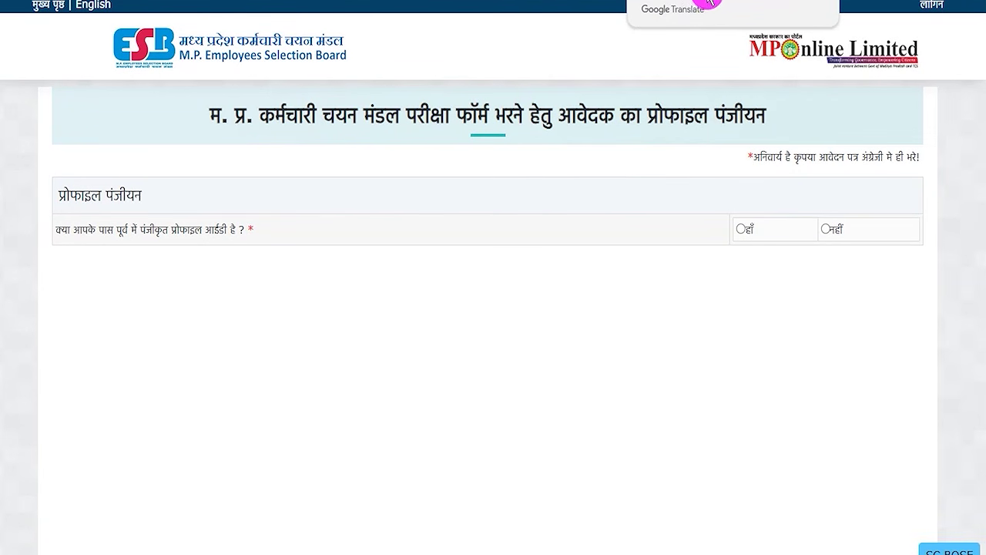
drag(72, 229, 201, 228)
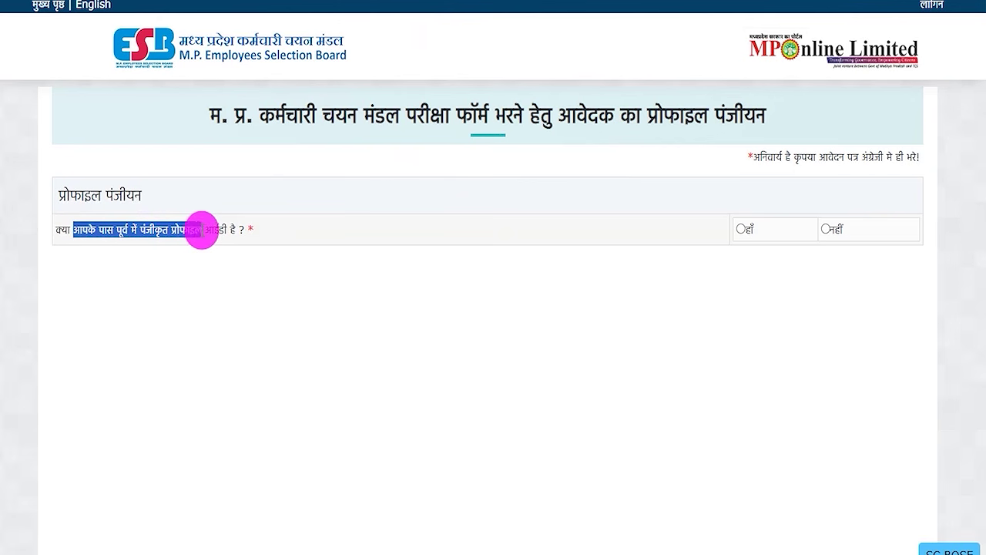
click(824, 229)
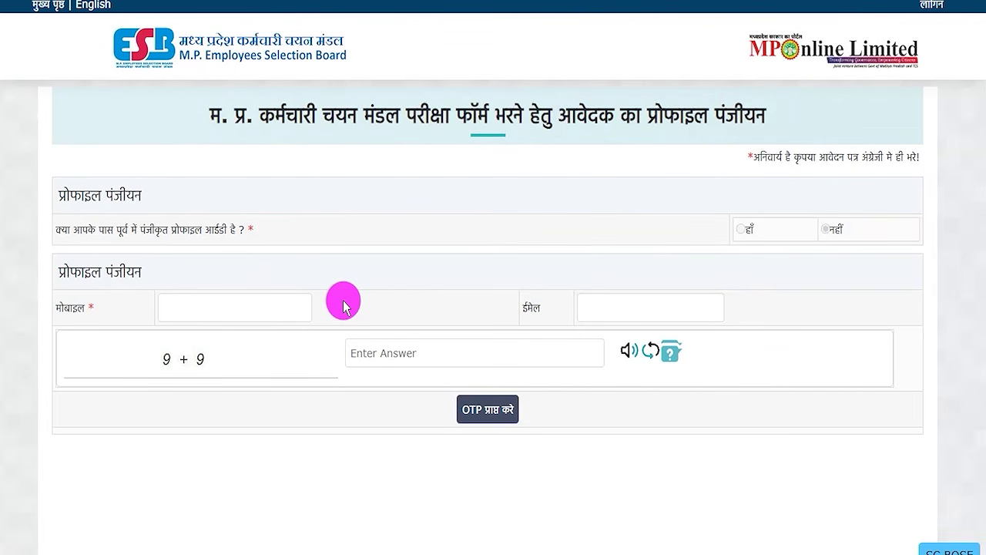
Mark the mobile and email fields, the captcha sum, its answer field and the get-OTP option with pen strokes
drag(205, 311, 248, 272)
drag(610, 302, 635, 261)
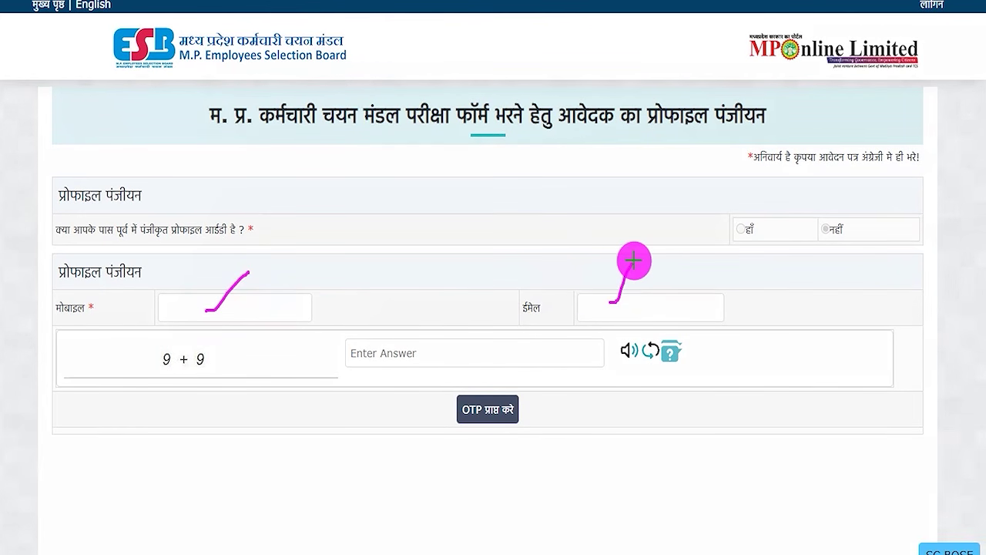
drag(161, 373, 226, 373)
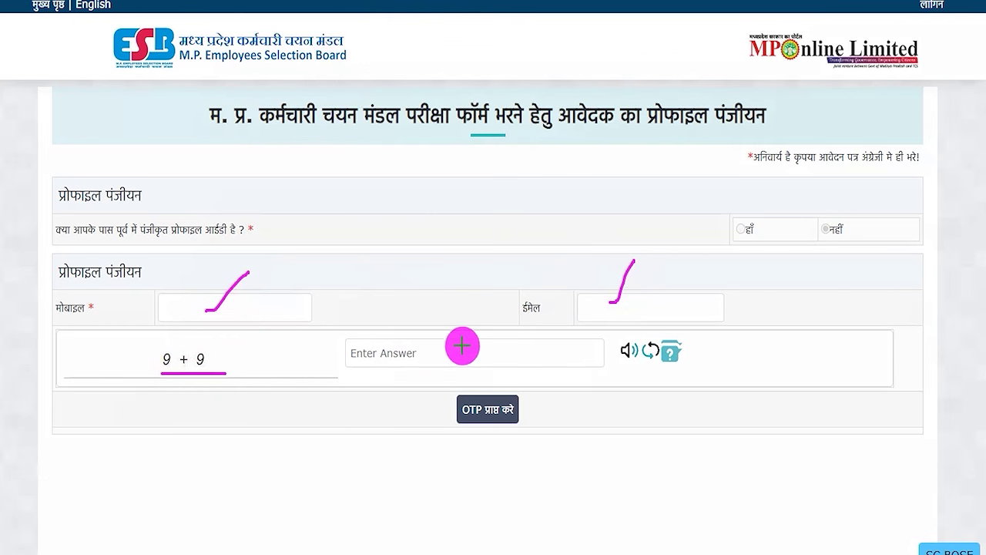
drag(407, 352, 432, 312)
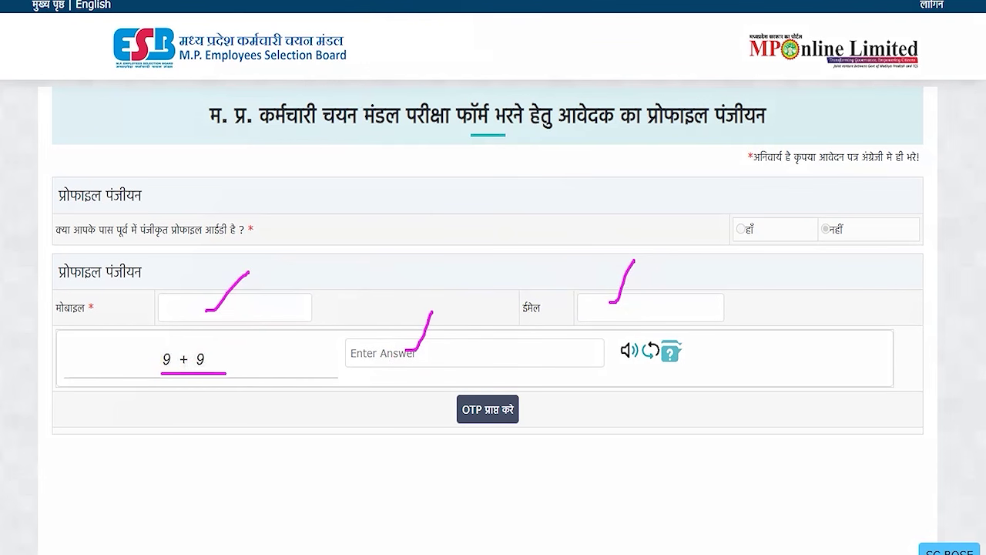
drag(683, 396, 530, 410)
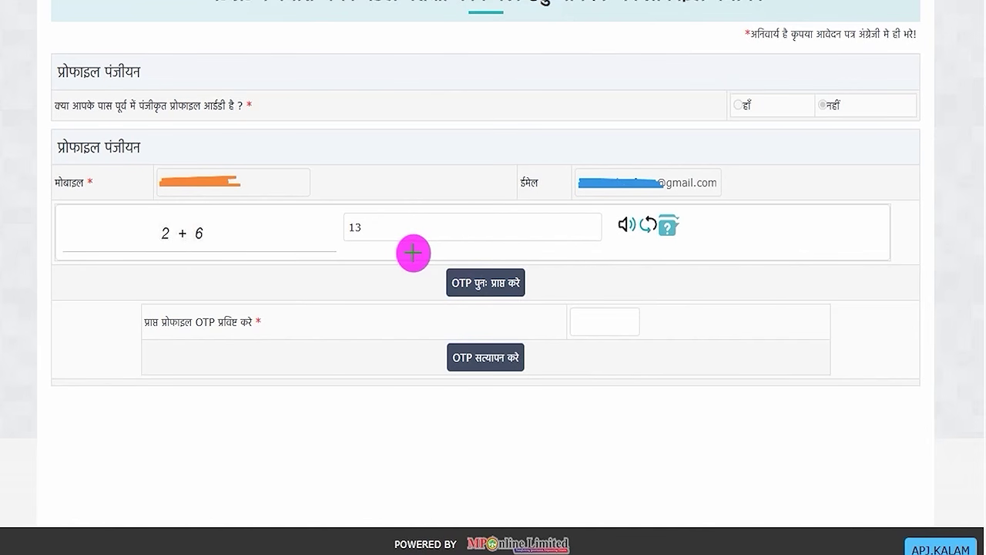
Mark the filled mobile field and the profile OTP field with ticks and point an arrow at the OTP verification option
drag(265, 182, 306, 139)
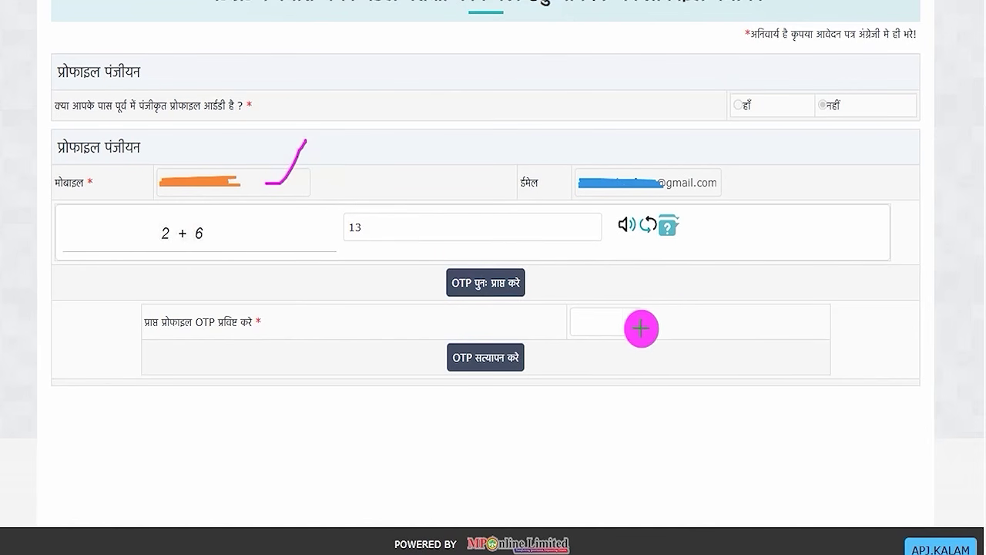
drag(637, 326, 688, 282)
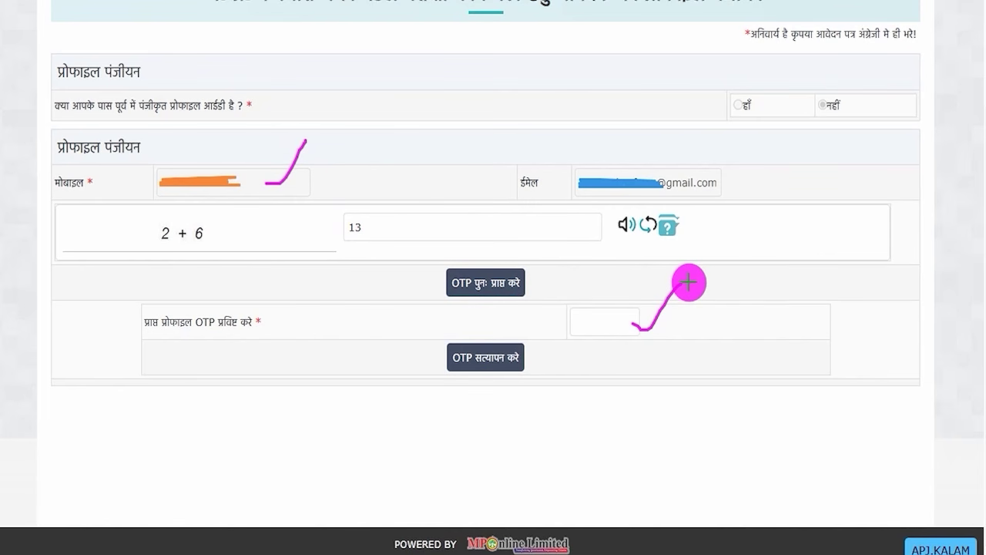
drag(297, 187, 352, 144)
drag(611, 312, 647, 271)
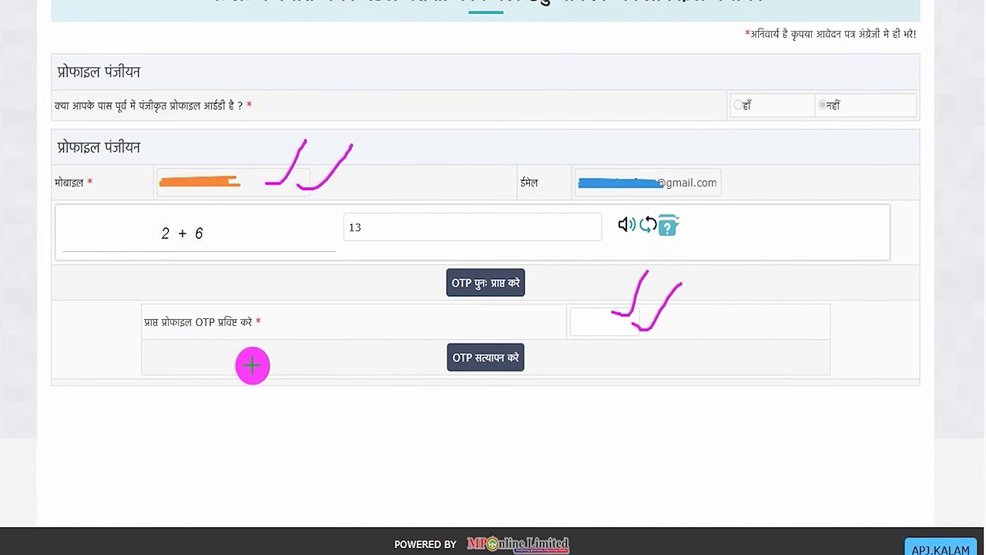
drag(202, 359, 427, 359)
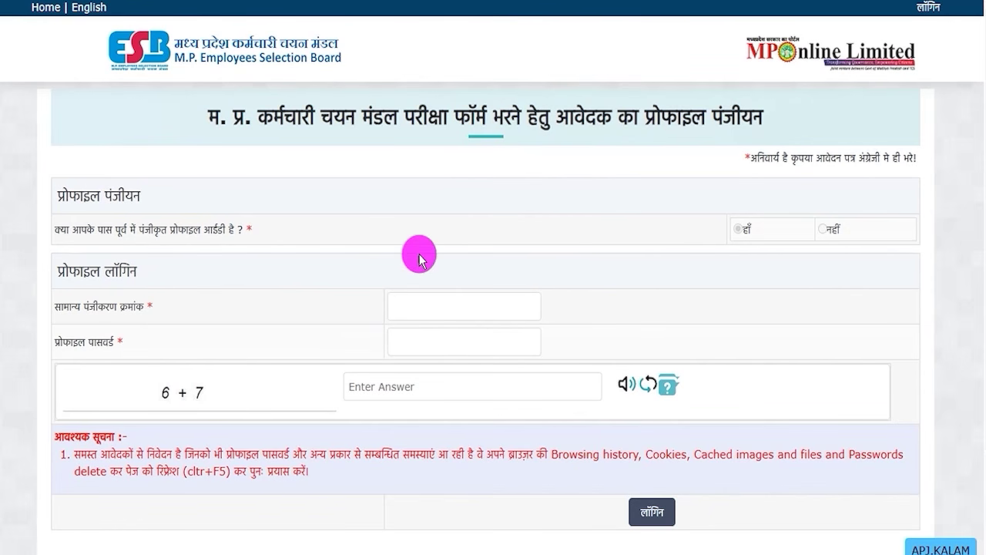
Mark the profile login form's registration number, password and captcha fields and point an arrow at the login option
drag(436, 164, 498, 99)
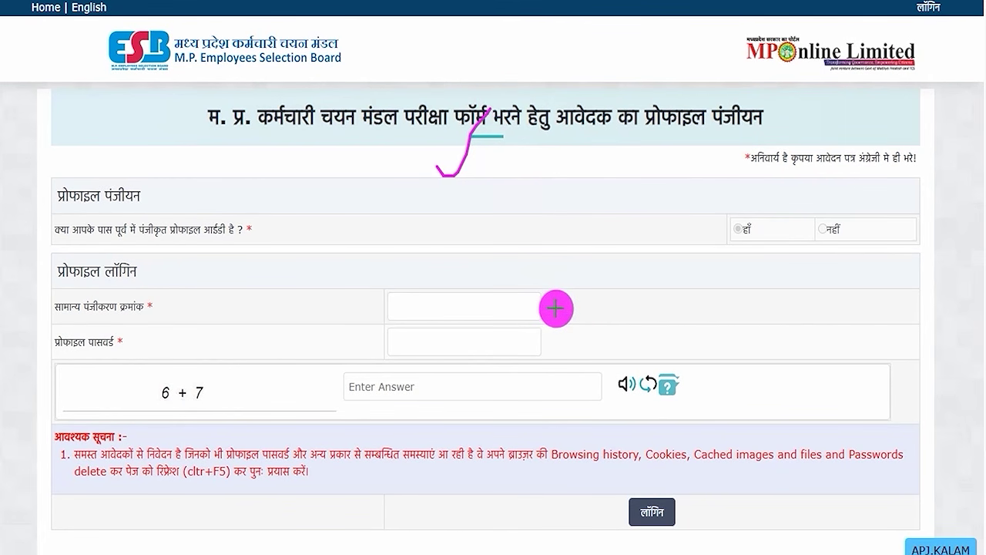
drag(503, 307, 546, 266)
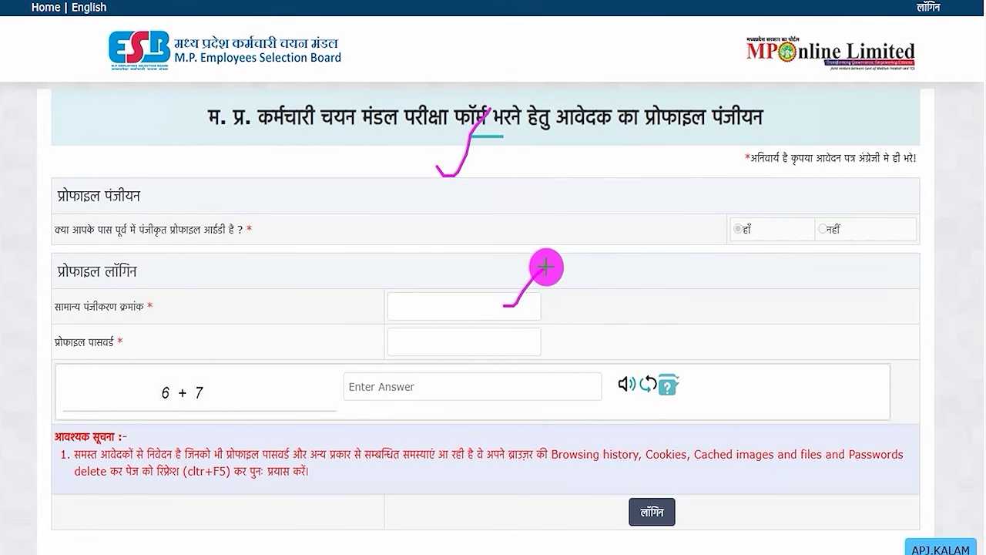
drag(529, 341, 565, 316)
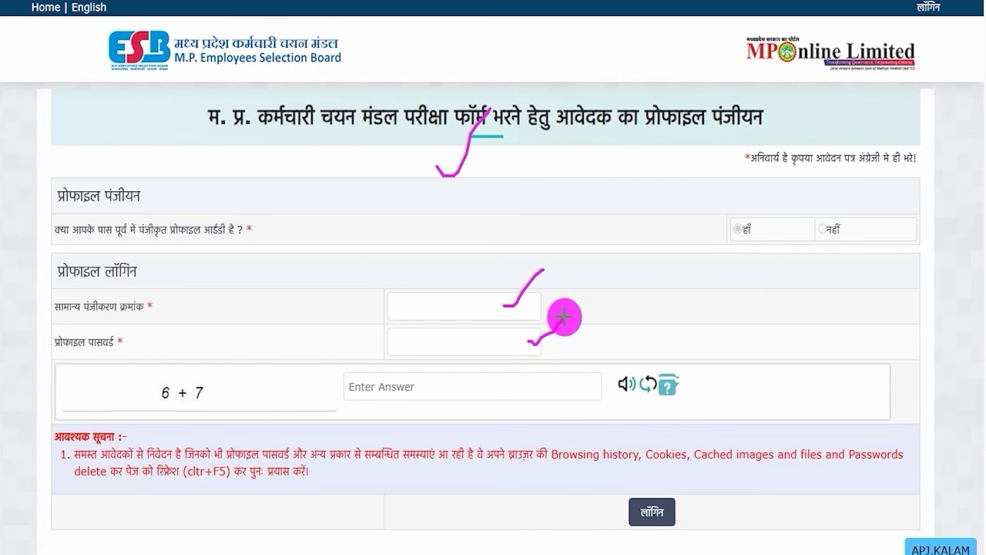
drag(208, 394, 245, 368)
drag(411, 391, 448, 355)
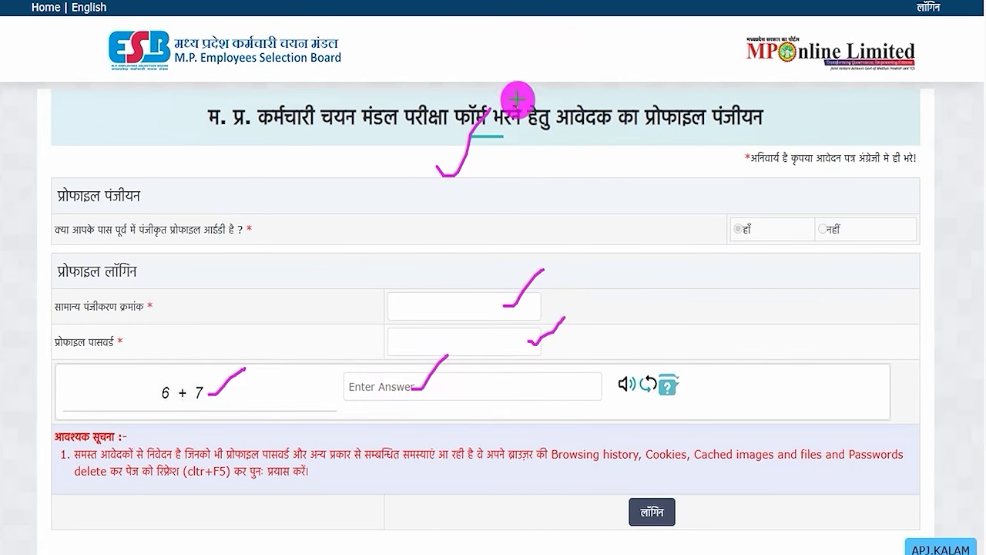
drag(422, 508, 607, 514)
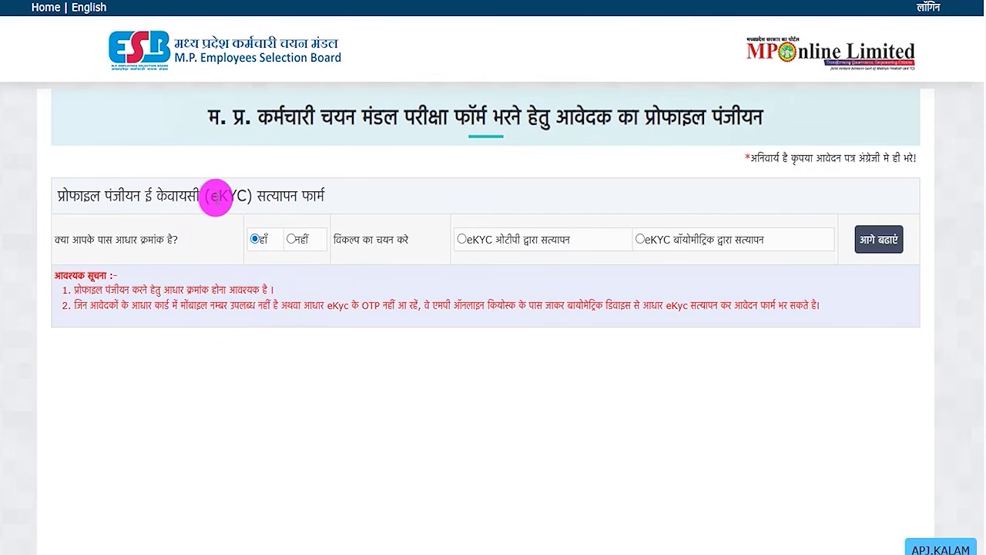
Keep Yes for having an Aadhaar number, choose eKYC verification by OTP, box the proceed option and continue to the Aadhaar section
mouse_move(212, 197)
mouse_down()
mouse_move(316, 195)
mouse_move(282, 194)
mouse_up()
drag(55, 239, 229, 245)
click(257, 244)
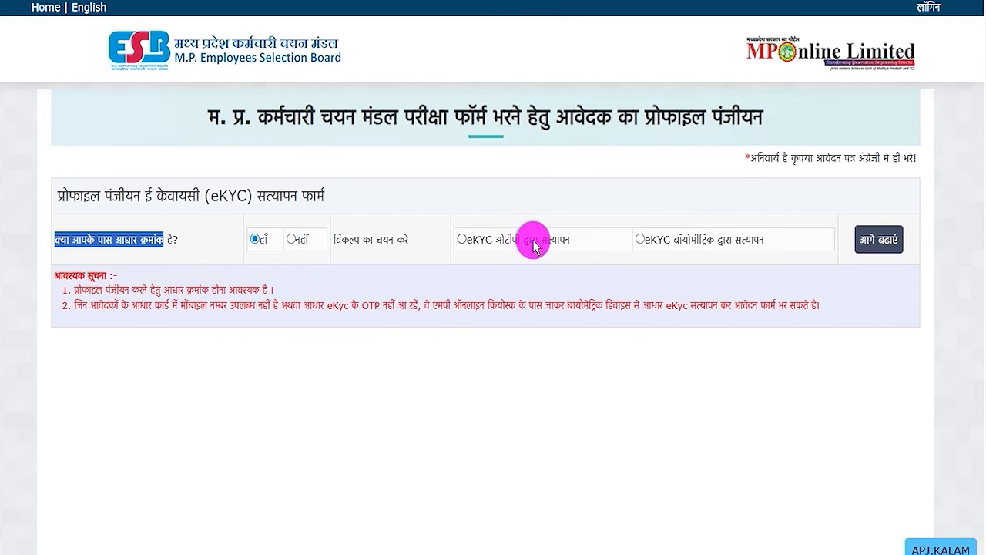
click(463, 240)
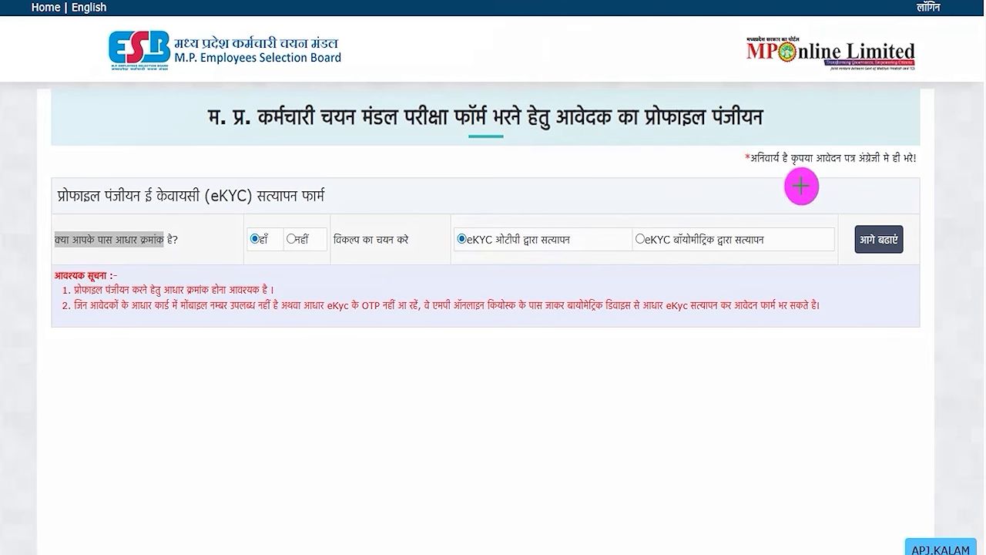
mouse_move(845, 201)
mouse_down()
mouse_move(912, 248)
mouse_move(918, 272)
mouse_up()
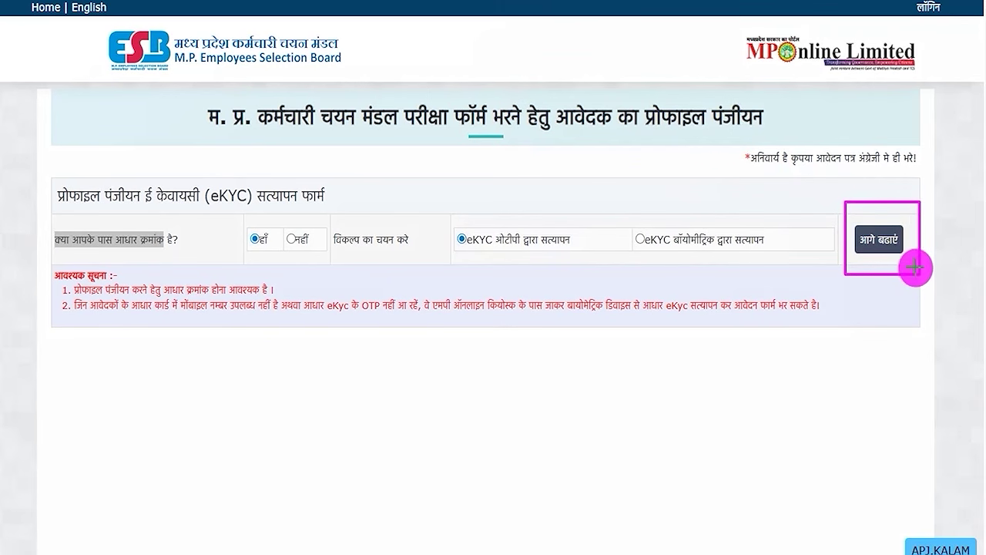
click(879, 239)
scroll(524, 249, down, 2)
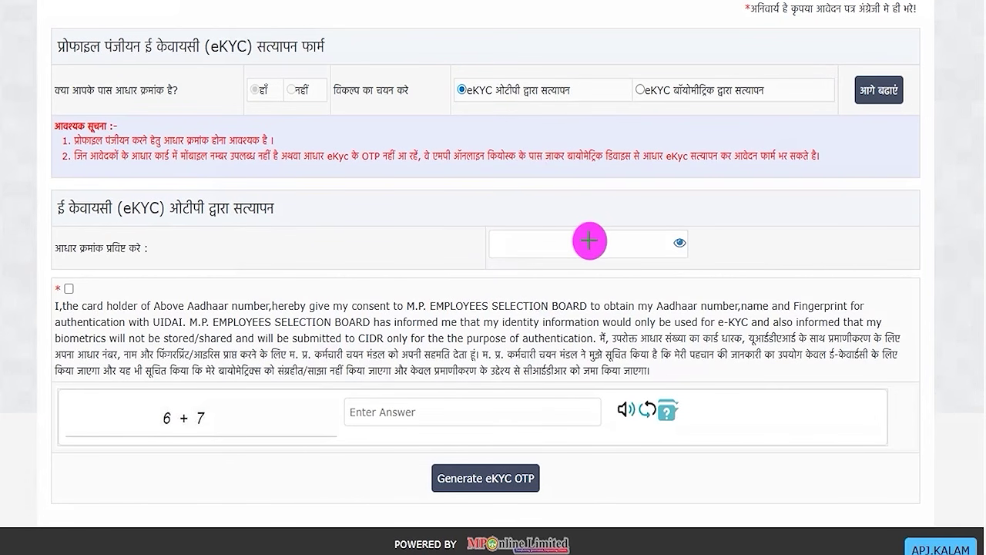
Tick-mark the Aadhaar number field, consent checkbox, captcha sum and answer field, and point an arrow at Generate eKYC OTP
drag(589, 242, 633, 194)
drag(69, 289, 99, 263)
drag(199, 421, 229, 395)
drag(443, 409, 477, 379)
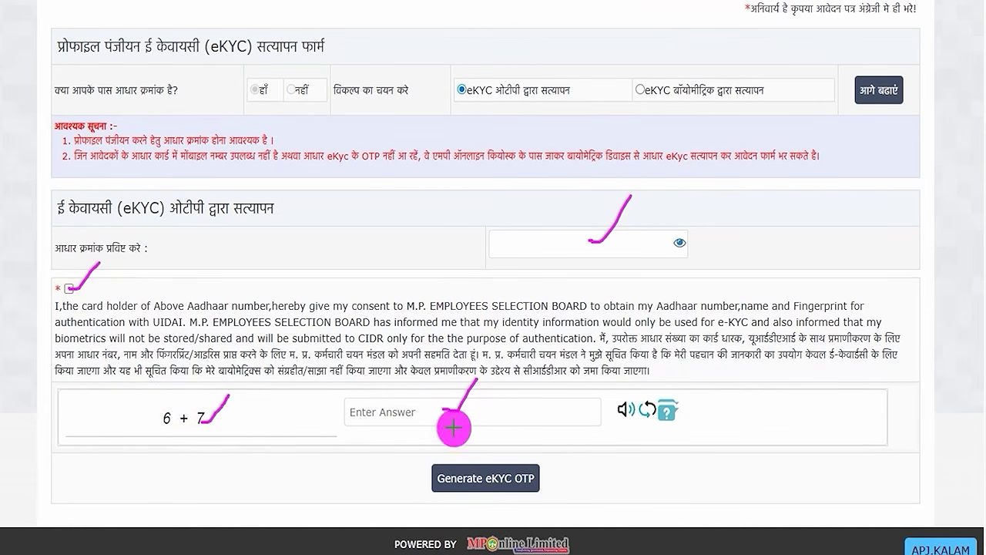
drag(760, 471, 552, 480)
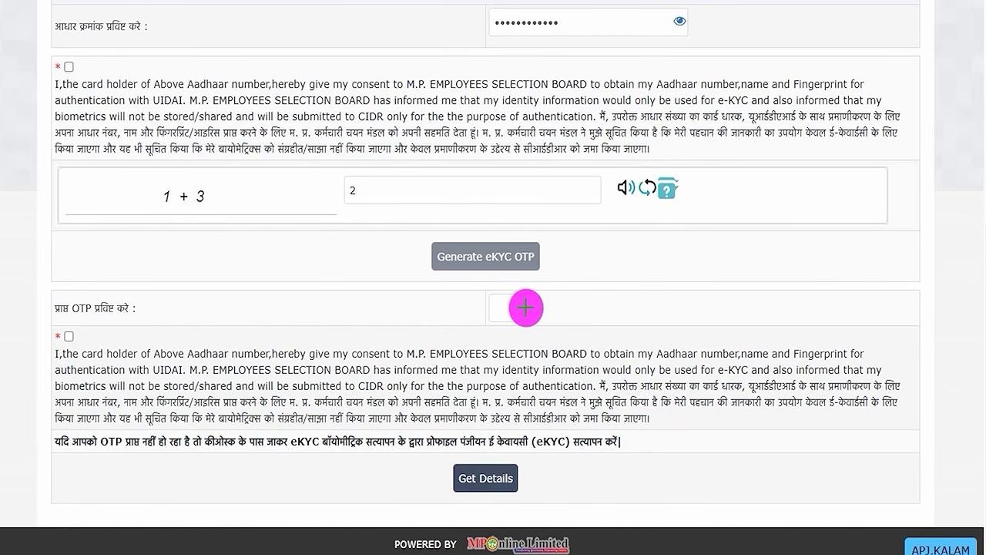
Mark the received OTP field and the second consent checkbox, and point an arrow at Get Details
drag(530, 311, 598, 252)
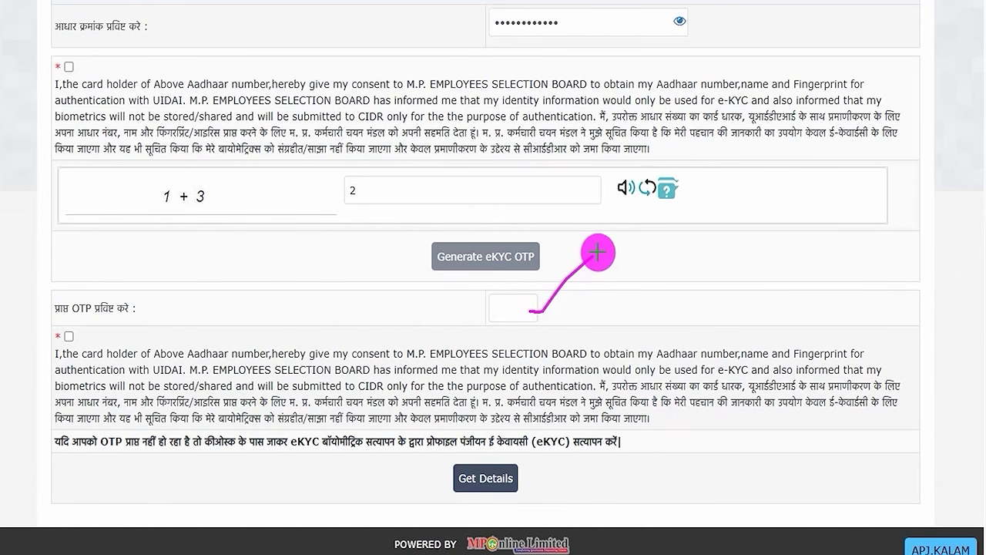
drag(68, 337, 117, 305)
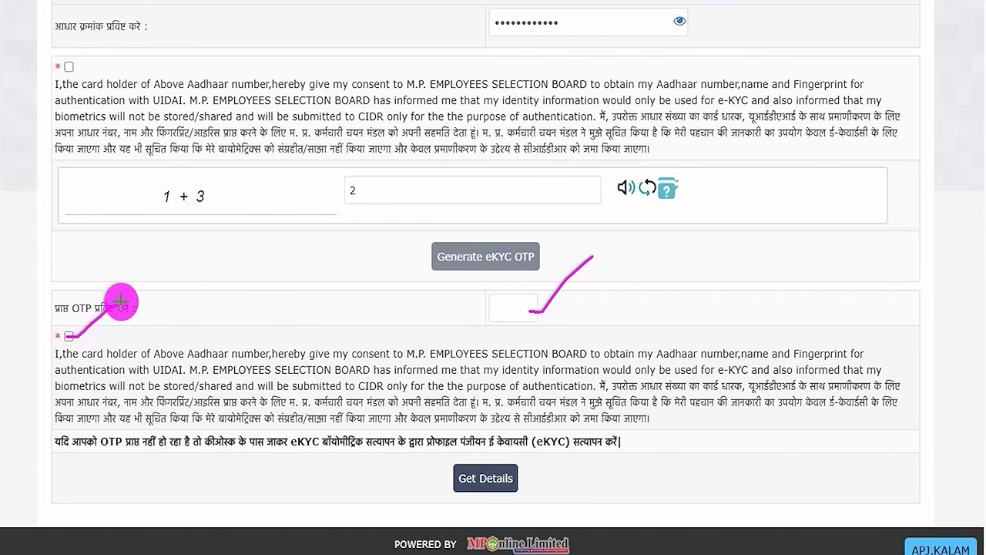
mouse_move(729, 473)
mouse_down()
mouse_move(510, 475)
mouse_move(525, 478)
mouse_up()
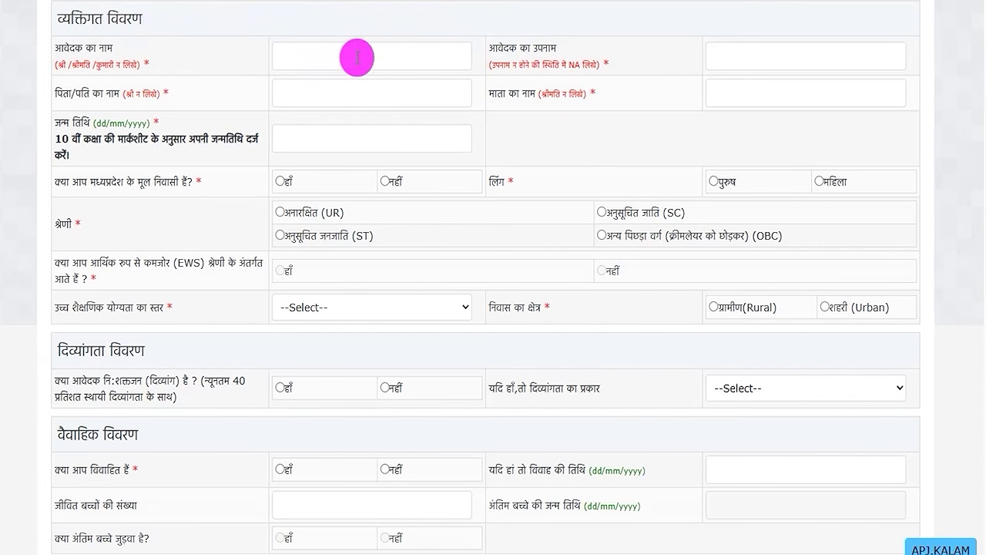
Mark the applicant name, surname, father's or husband's name and mother's name fields in the personal details, then clear the annotations
drag(64, 48, 96, 48)
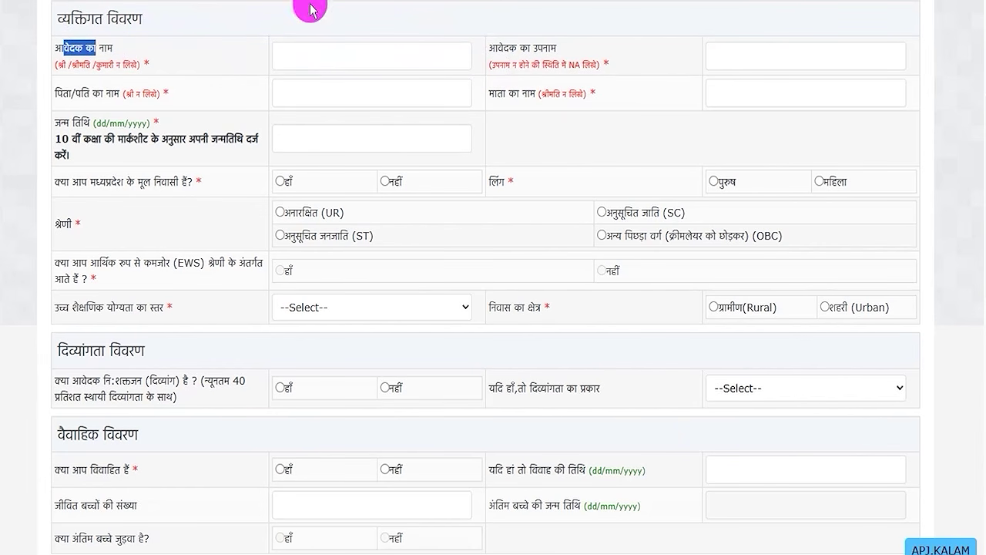
drag(416, 52, 458, 32)
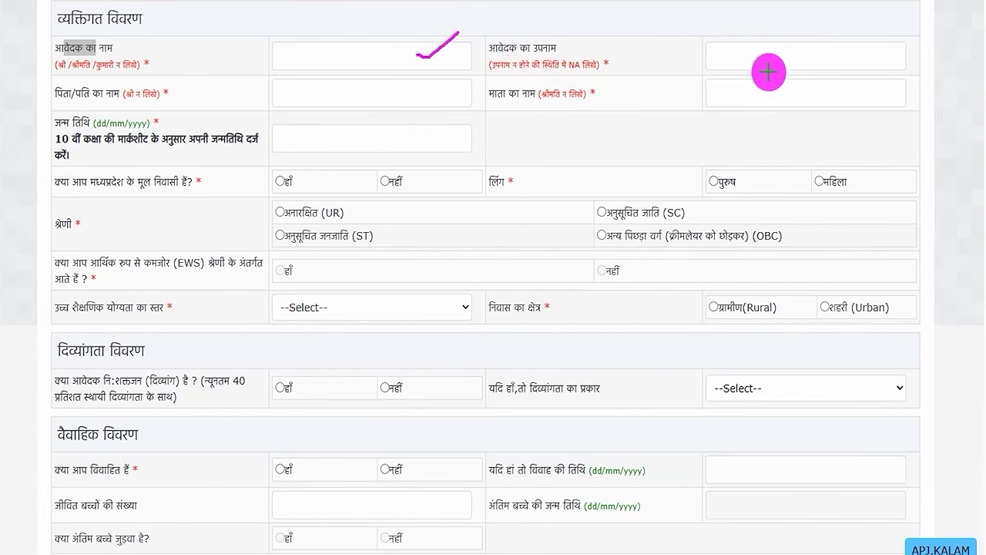
drag(775, 58, 798, 32)
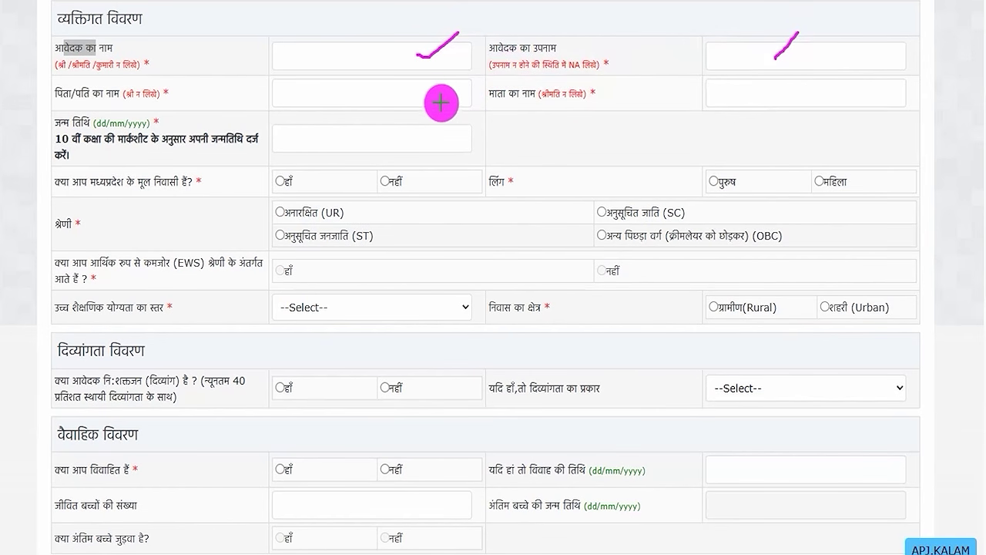
drag(431, 90, 453, 77)
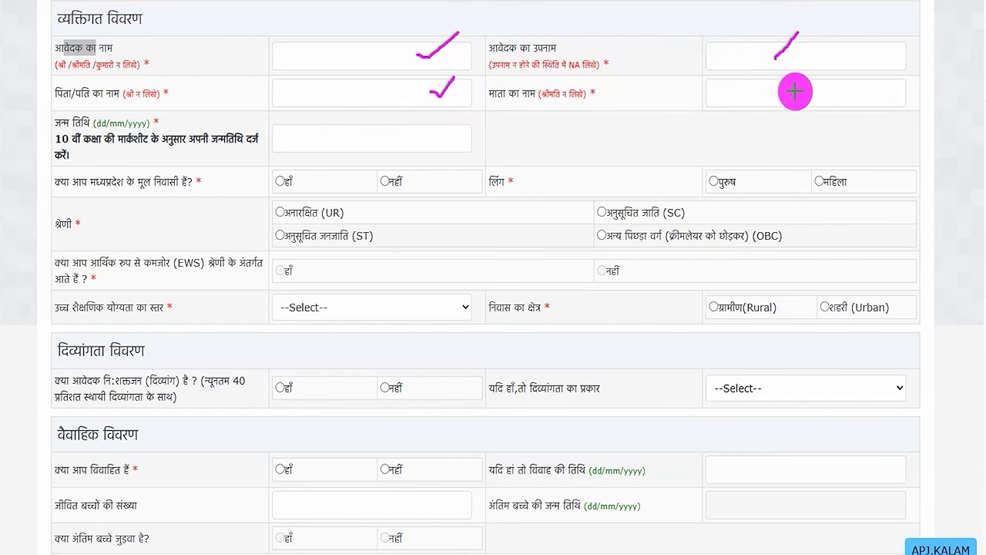
drag(796, 90, 837, 60)
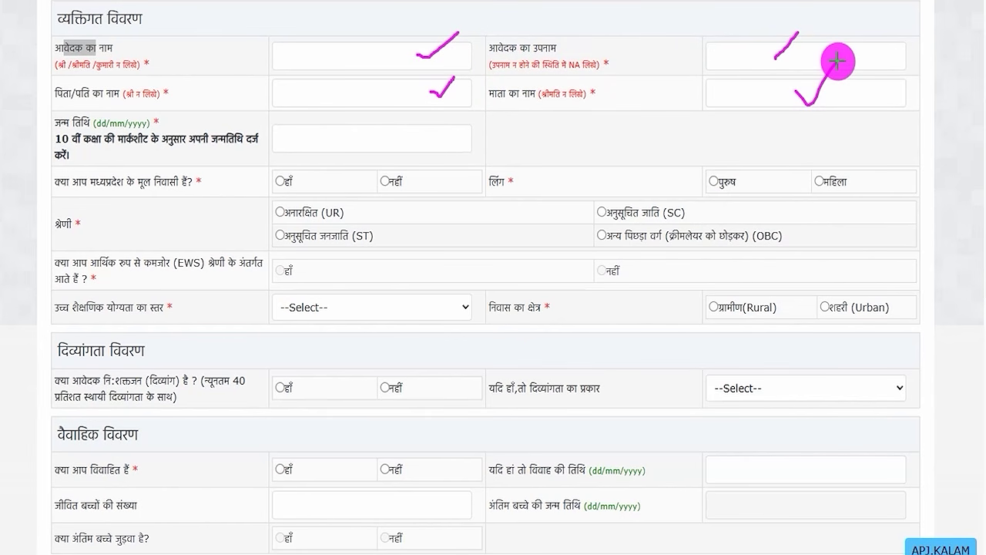
key(Escape)
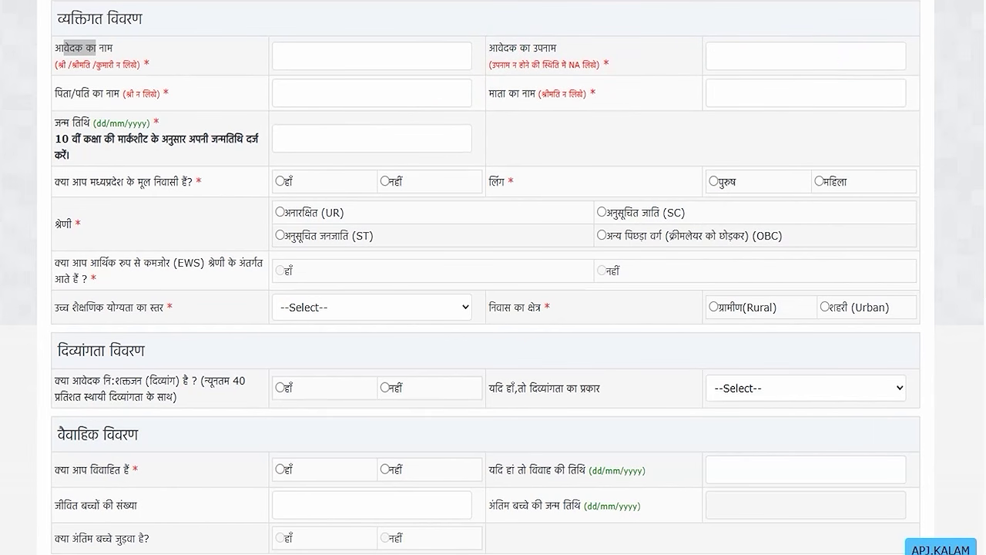
Show the date of birth calendar and close it, then answer Yes to the Madhya Pradesh domicile question
click(347, 138)
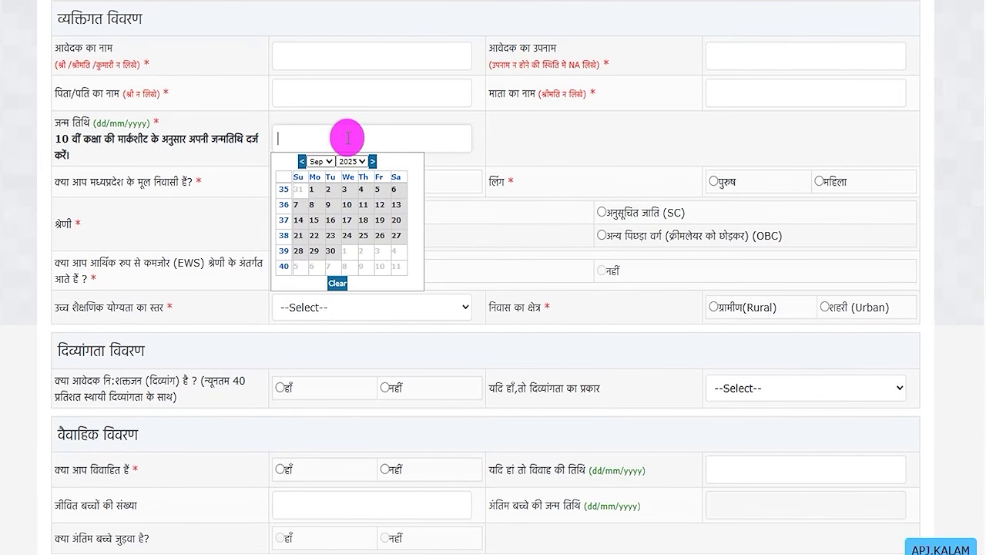
click(502, 148)
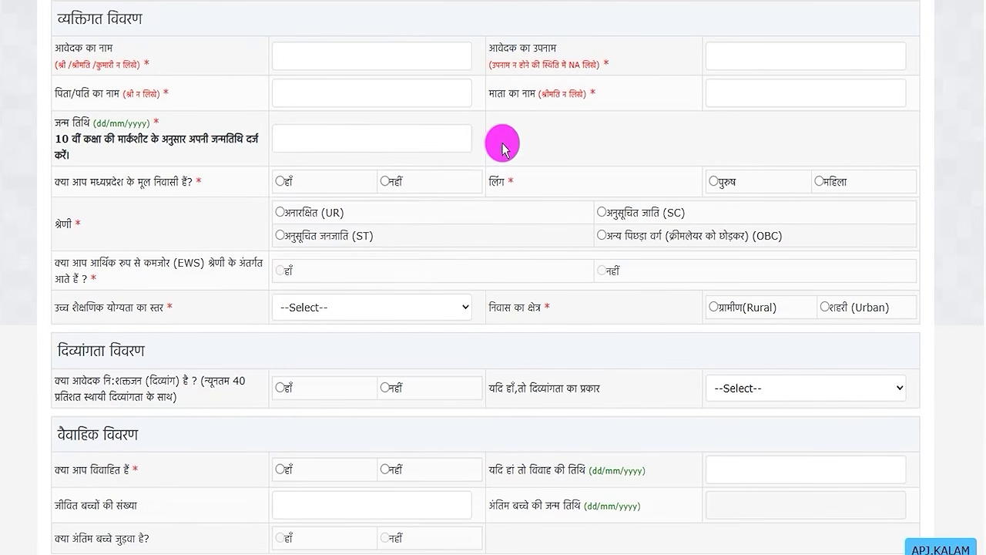
drag(54, 182, 189, 182)
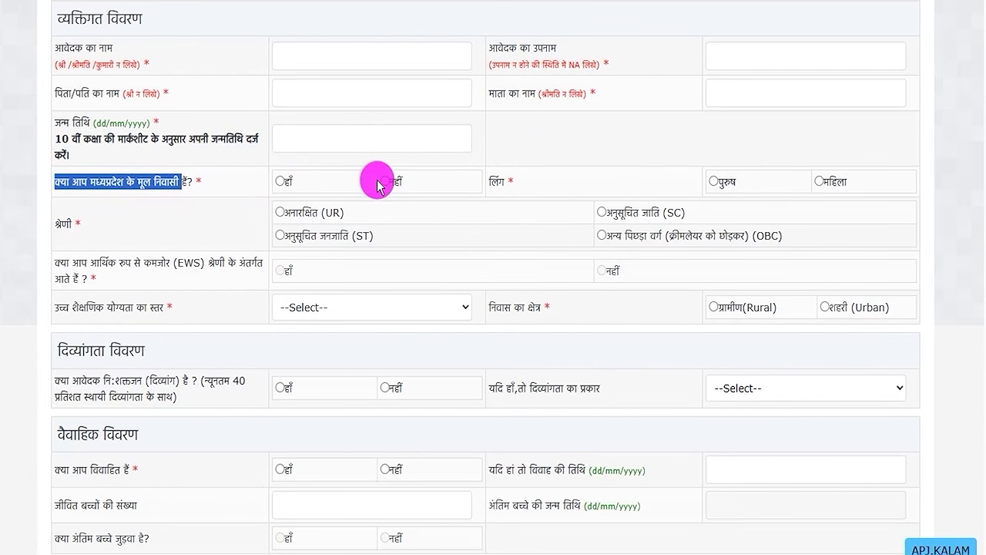
click(281, 183)
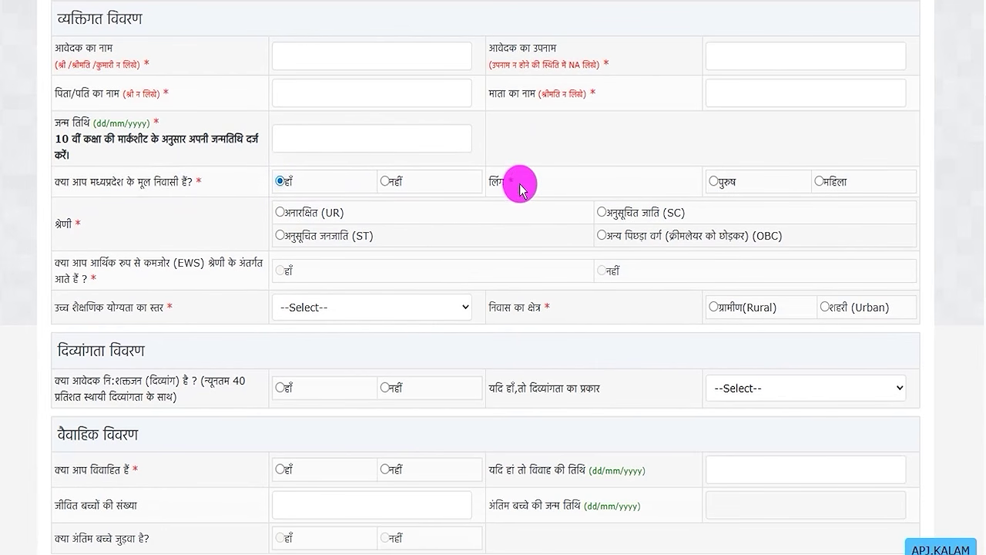
Set the applicant's gender to पुरुष (male) and the category to unreserved (UR)
click(714, 182)
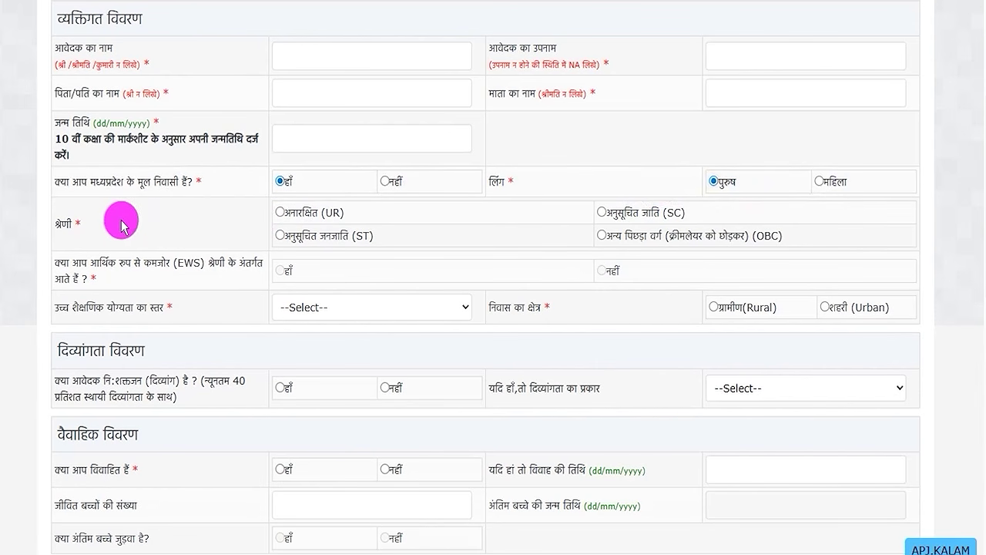
drag(49, 221, 73, 224)
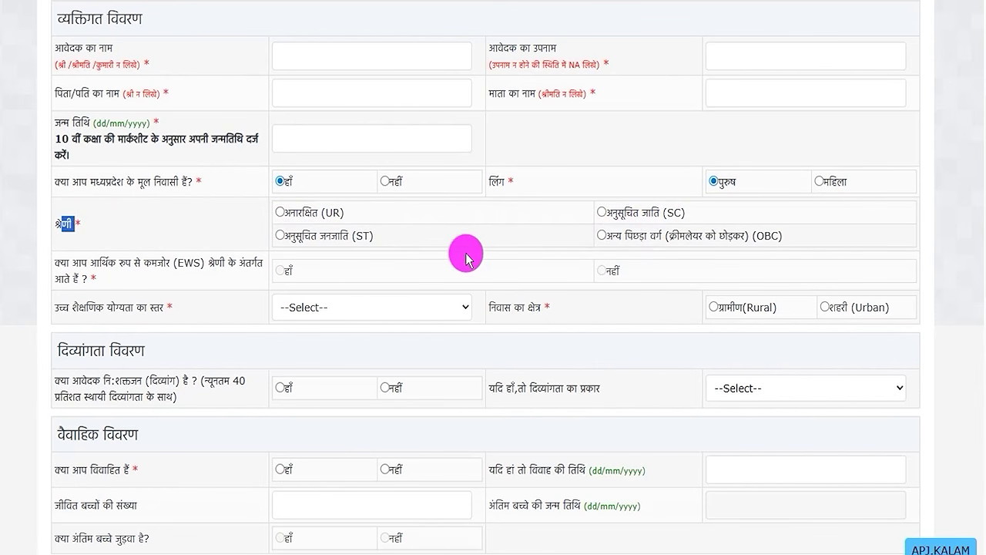
click(280, 211)
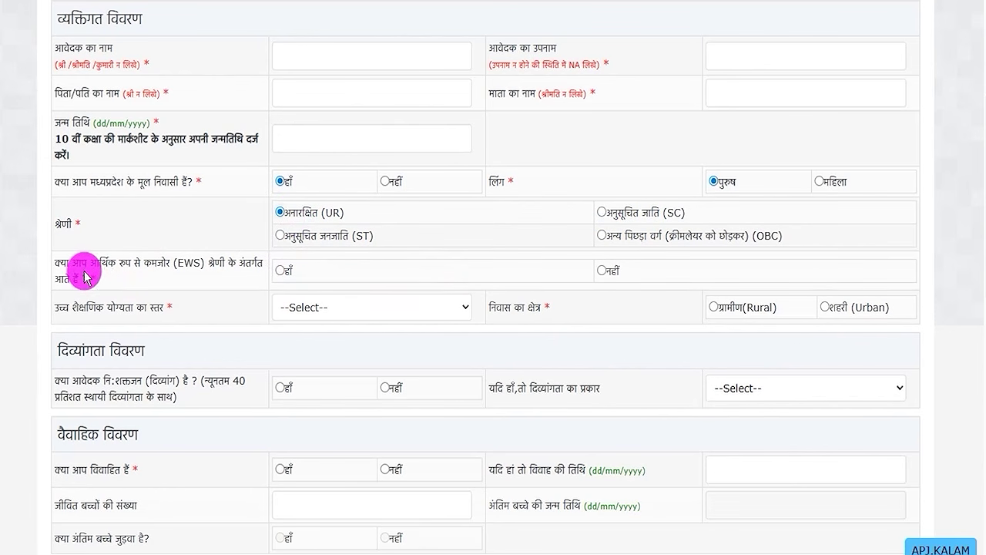
Answer Yes to the EWS question, and change the category to SC
drag(86, 263, 185, 262)
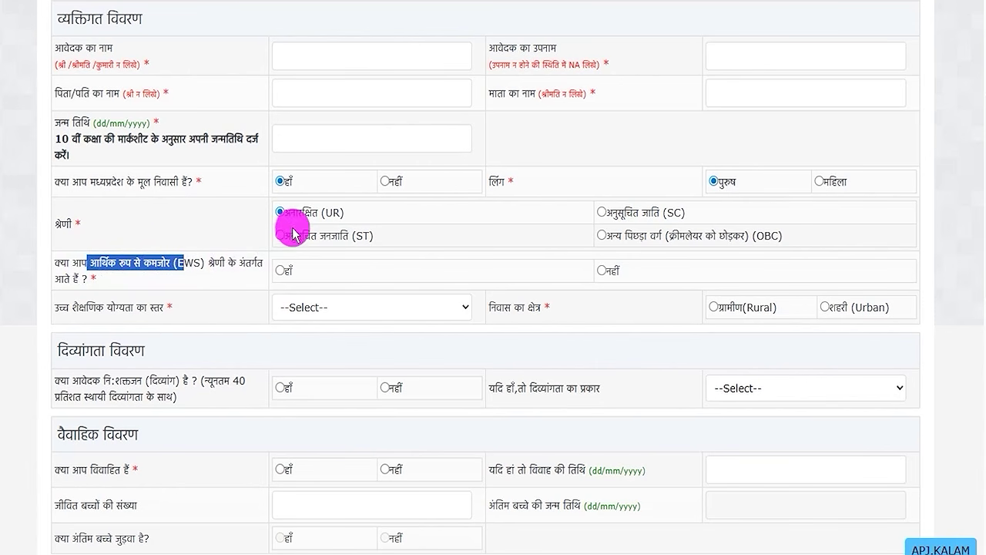
click(280, 271)
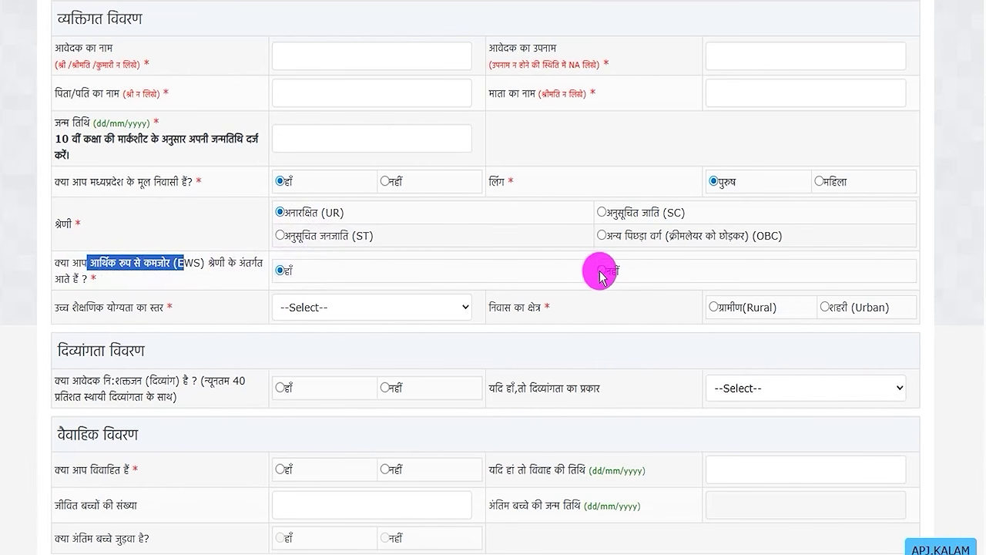
click(601, 213)
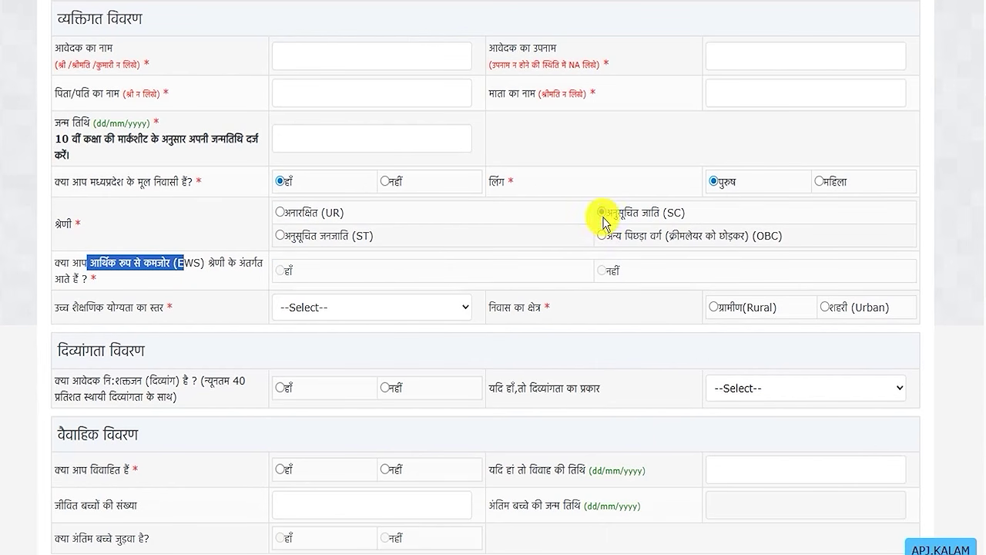
click(291, 270)
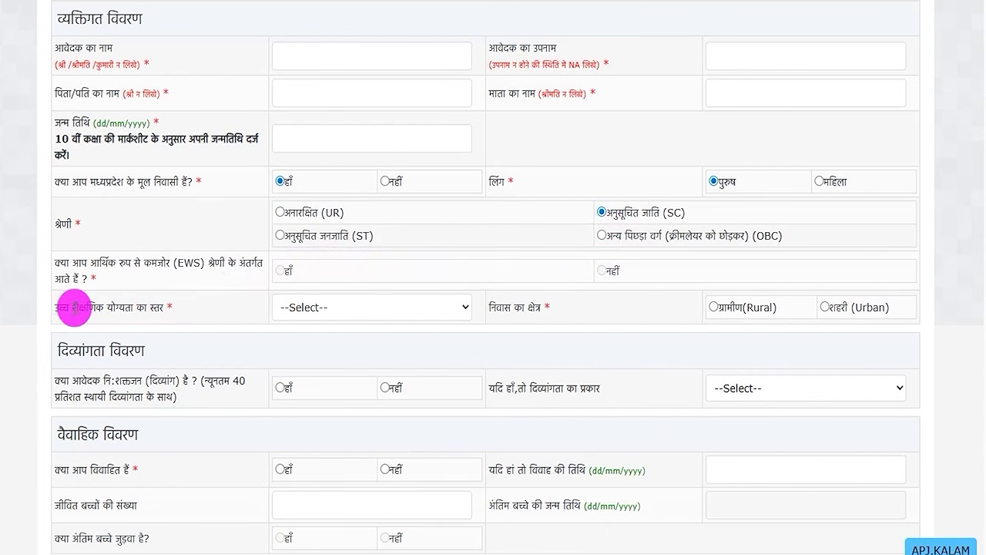
Set the highest educational qualification to स्नातकोत्तर (PG) and the area of residence to Rural
drag(69, 309, 124, 308)
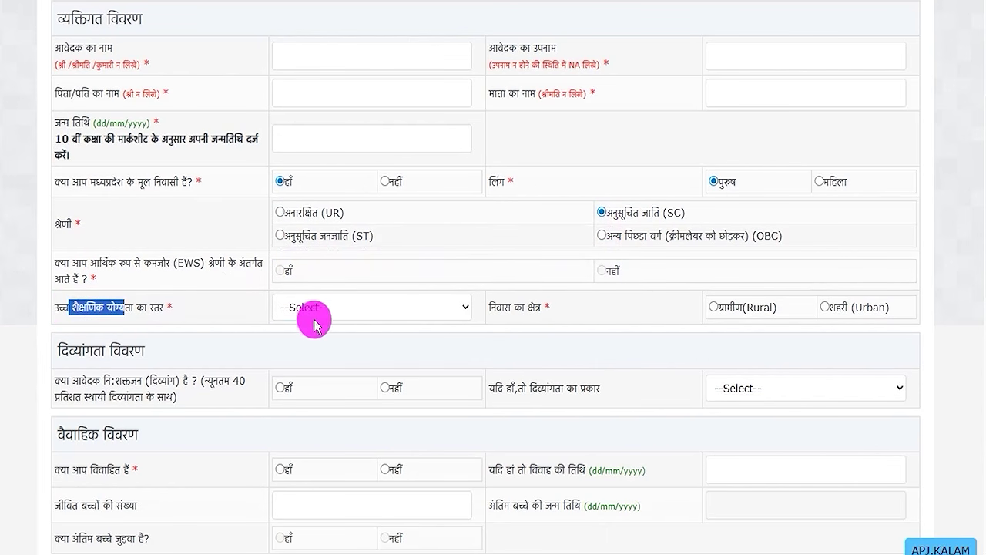
click(331, 310)
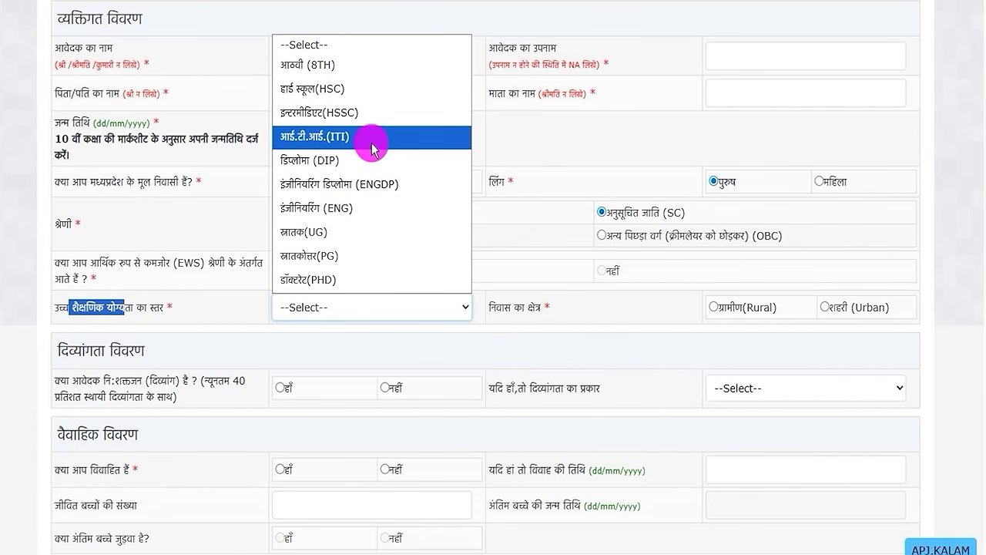
click(331, 255)
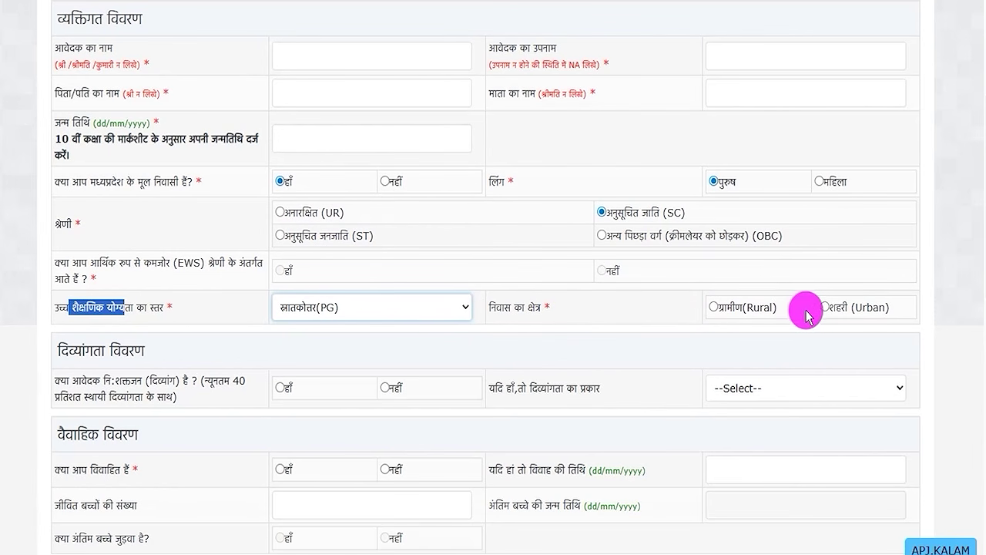
click(715, 309)
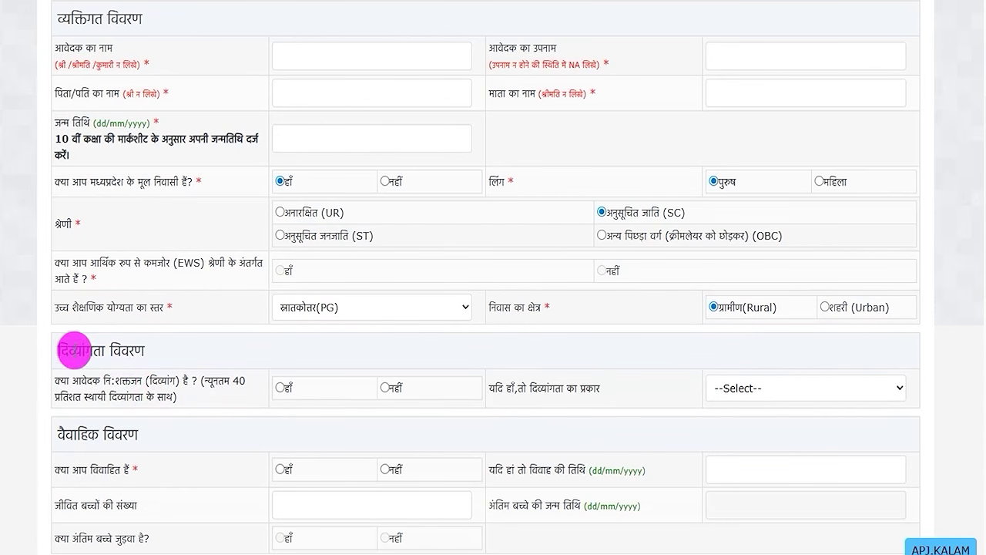
Show the disability type options under a Yes answer, set the disability question to No and highlight the disability type label
drag(68, 351, 121, 351)
drag(73, 378, 159, 396)
click(279, 388)
click(385, 389)
click(280, 387)
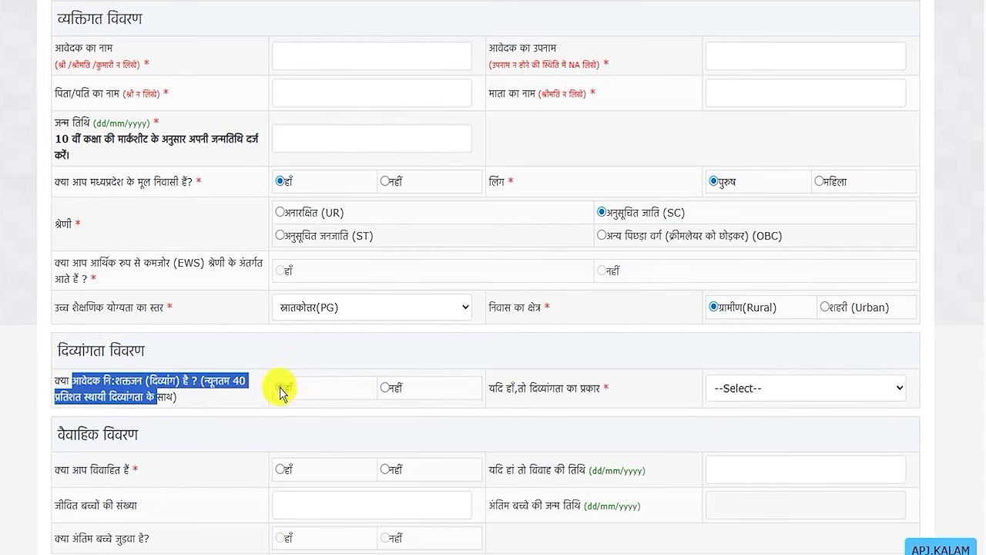
click(774, 389)
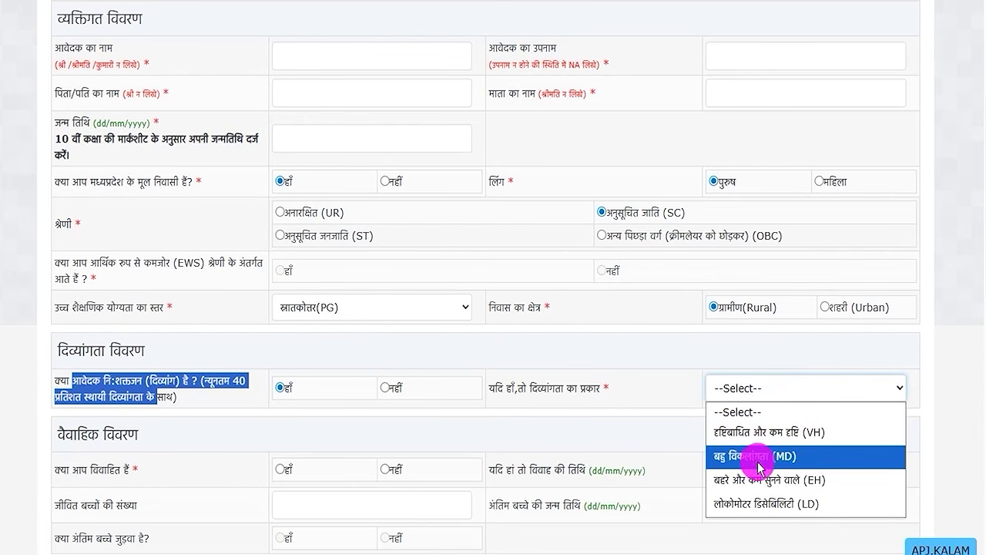
click(383, 393)
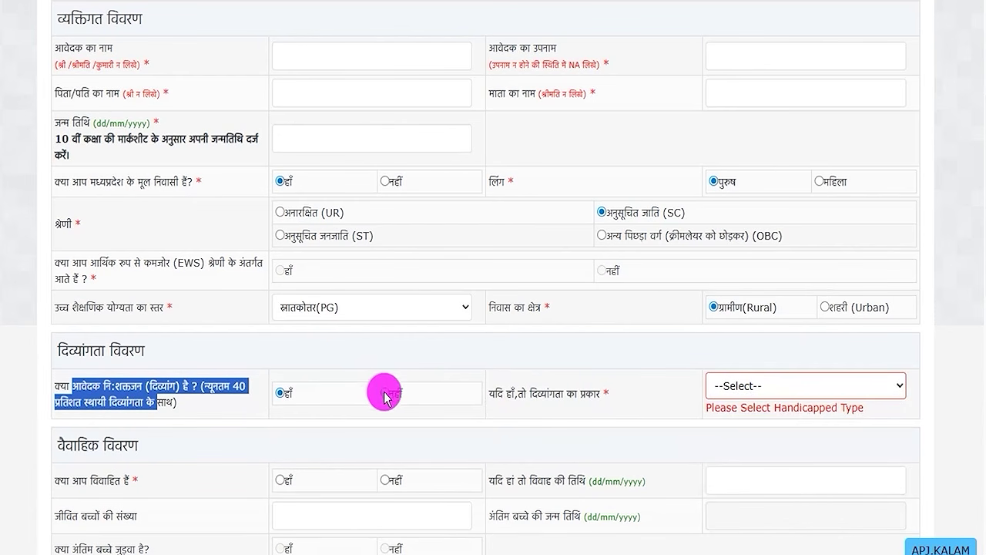
click(386, 395)
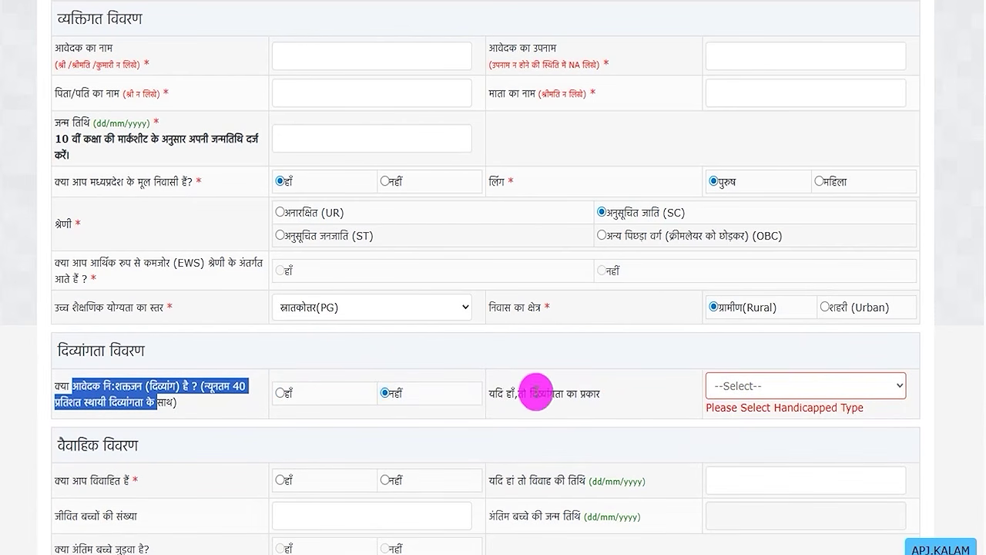
drag(527, 394, 587, 394)
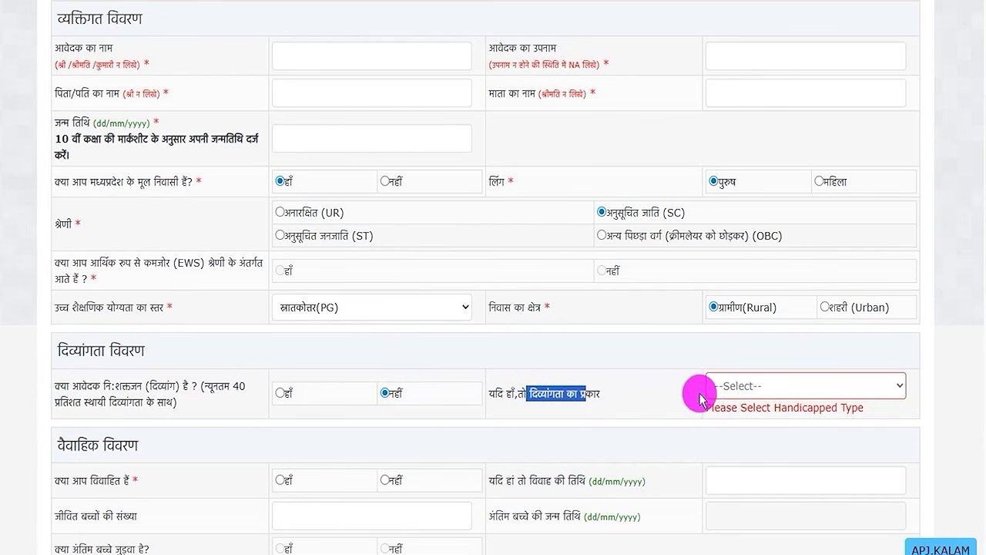
Point out the marriage date field under a Yes answer in the marital details, and set the married question to No
drag(58, 444, 101, 440)
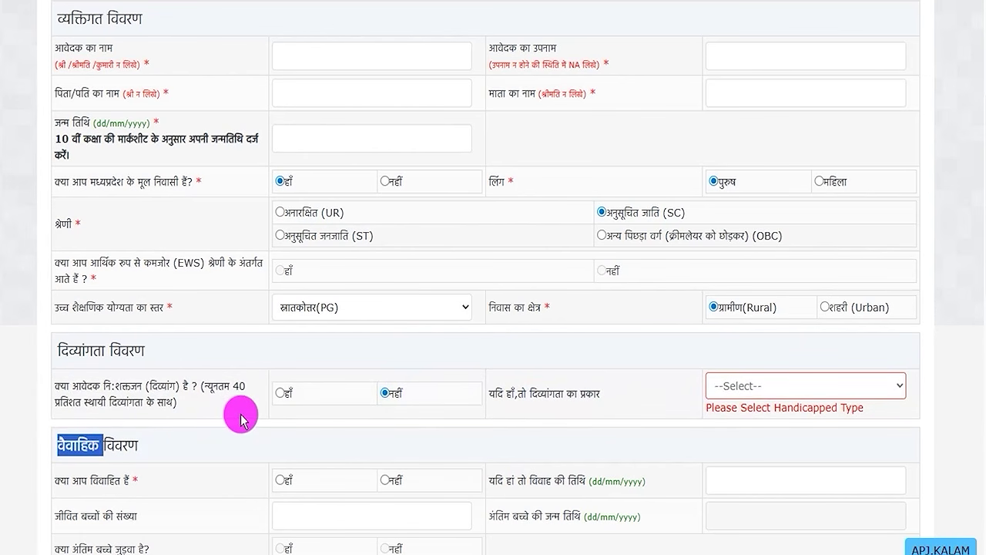
scroll(240, 417, down, 1)
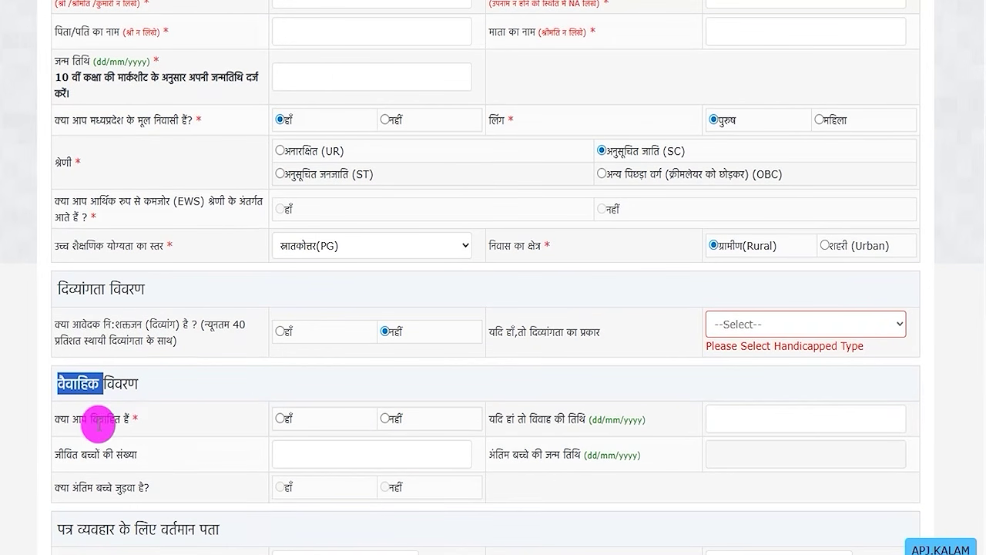
click(279, 418)
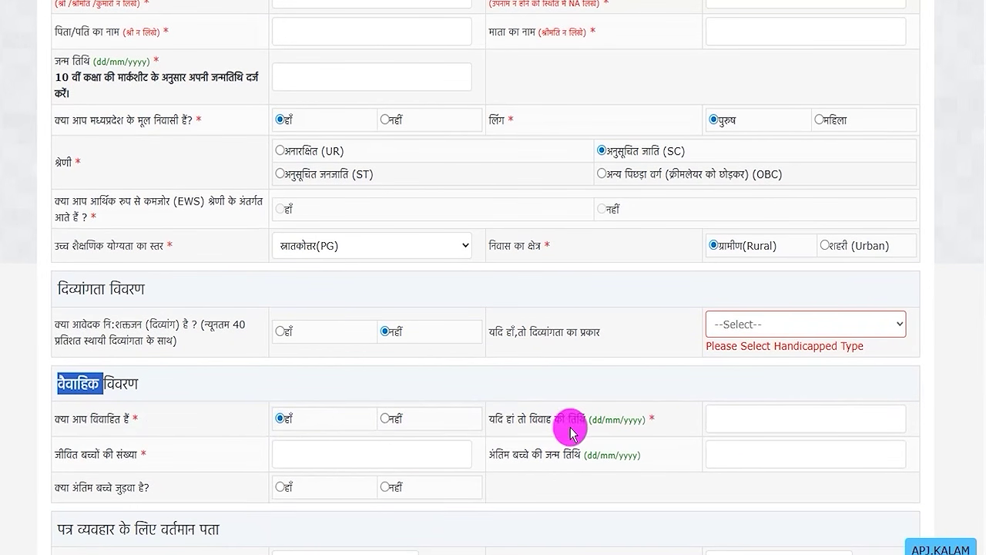
click(749, 420)
click(642, 391)
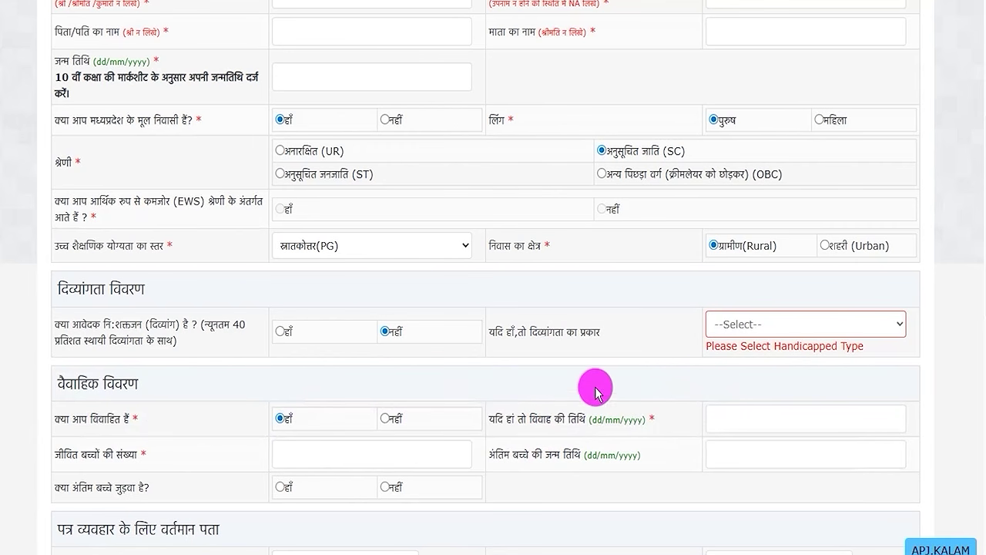
click(384, 420)
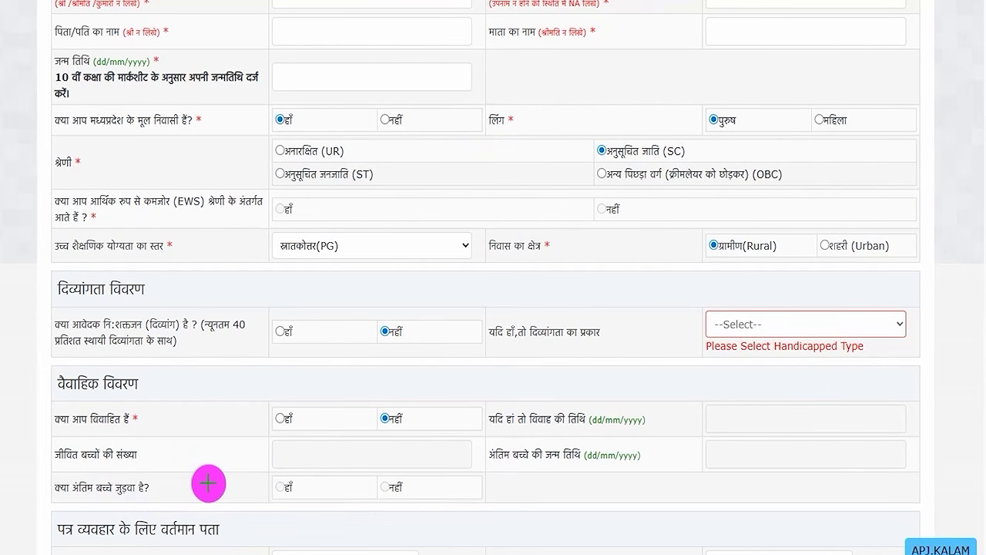
Tick-mark the living children count, last child's birth date and twin question fields, then clear the annotations
click(395, 325)
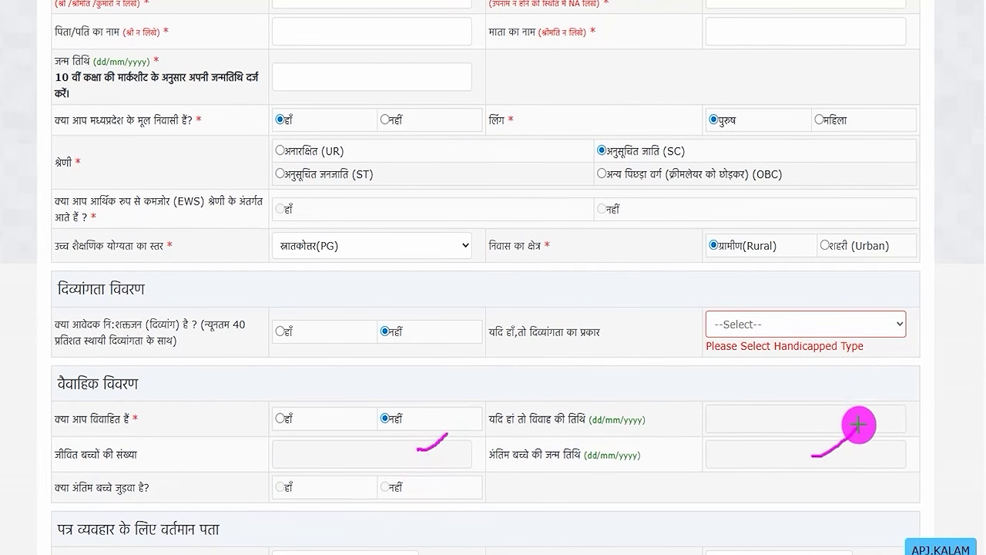
drag(285, 486, 307, 473)
drag(388, 496, 423, 475)
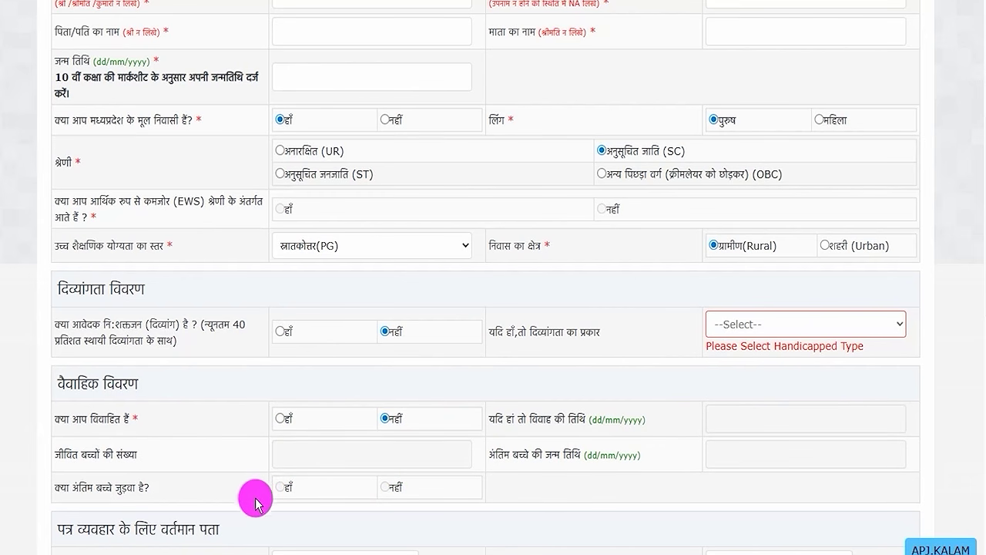
Underline the house number, street, colony and city fields of the current address, and tick-mark the state MADHYA PRADESH
scroll(248, 520, down, 4)
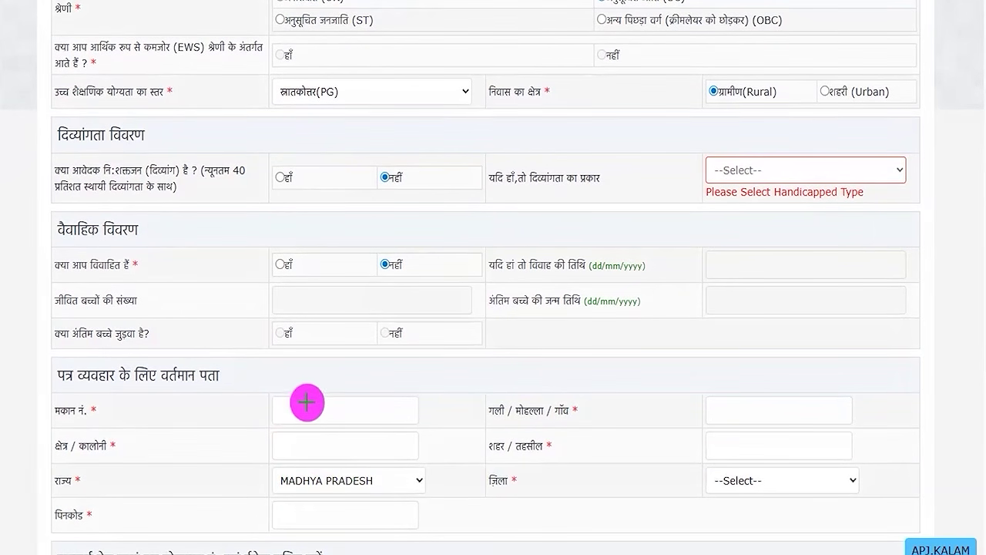
drag(308, 402, 356, 403)
drag(739, 415, 774, 414)
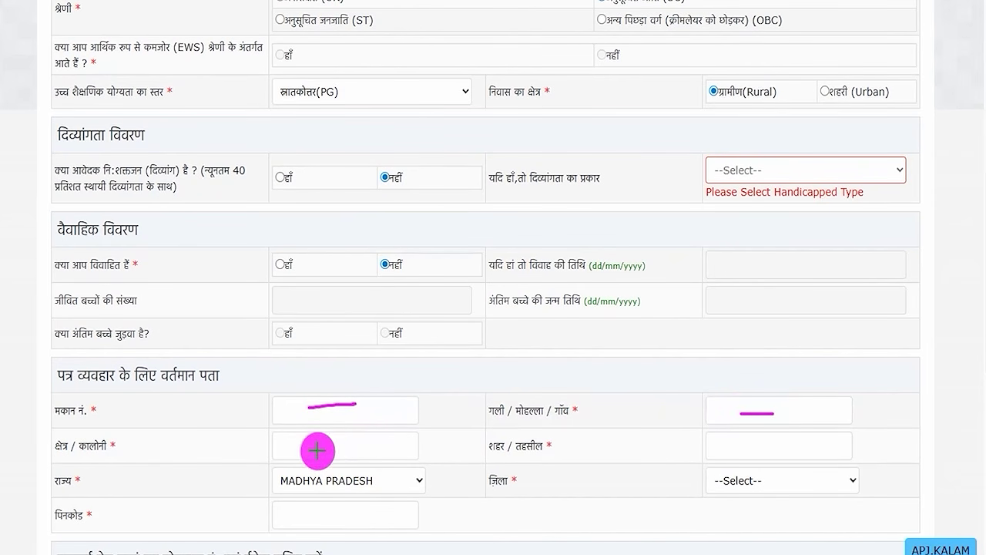
drag(331, 448, 360, 448)
drag(741, 447, 780, 448)
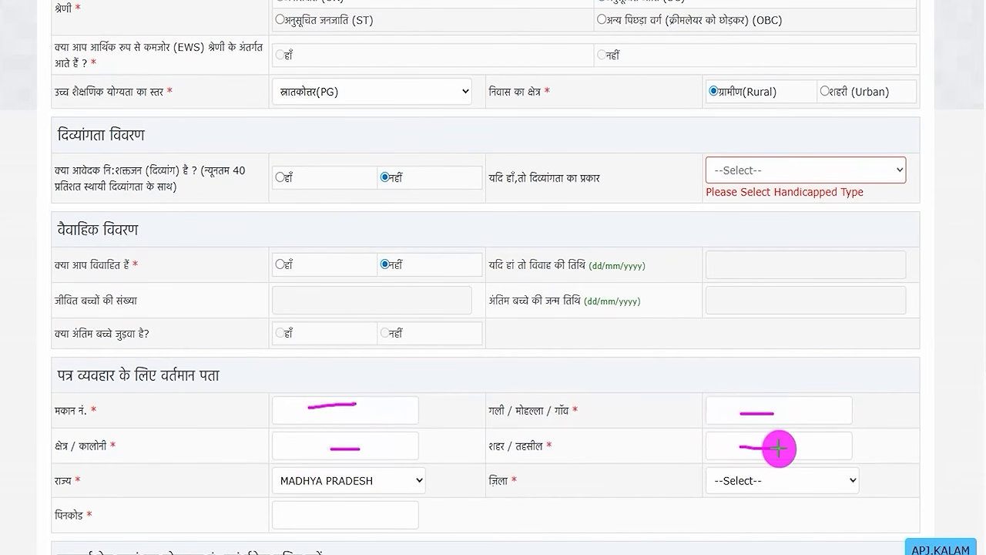
drag(374, 485, 394, 473)
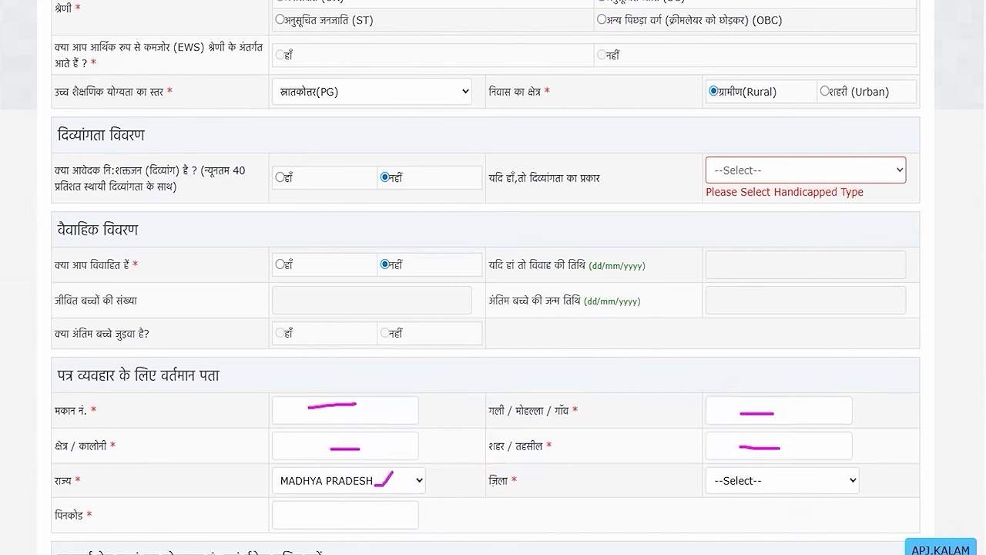
Clear the annotations and point out the district list and pincode field of the current address, leaving both unfilled
click(779, 477)
click(720, 478)
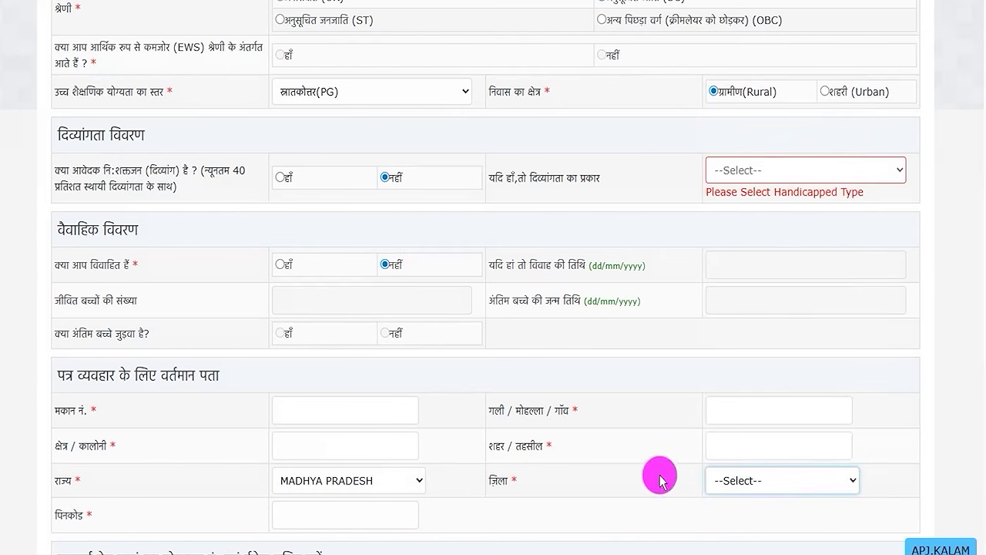
click(317, 509)
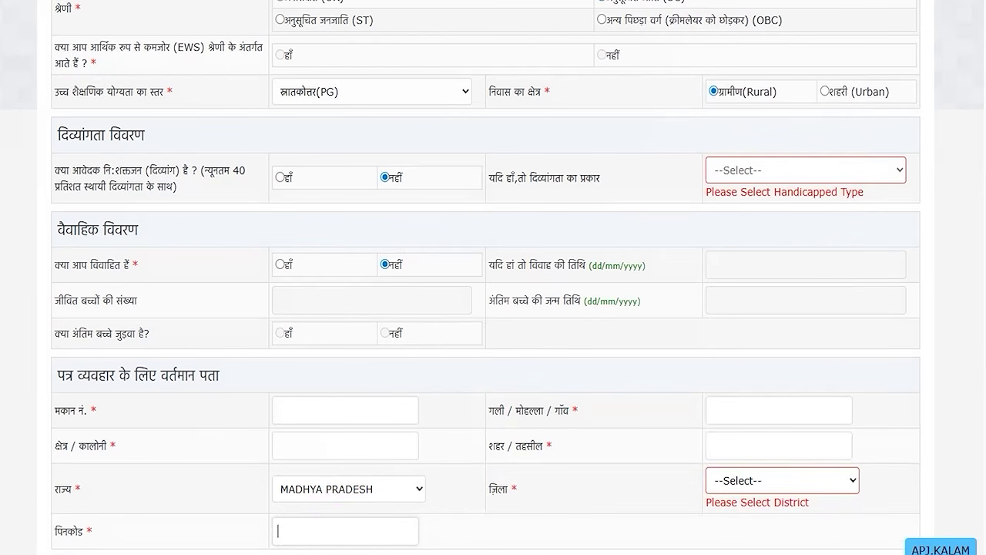
click(385, 236)
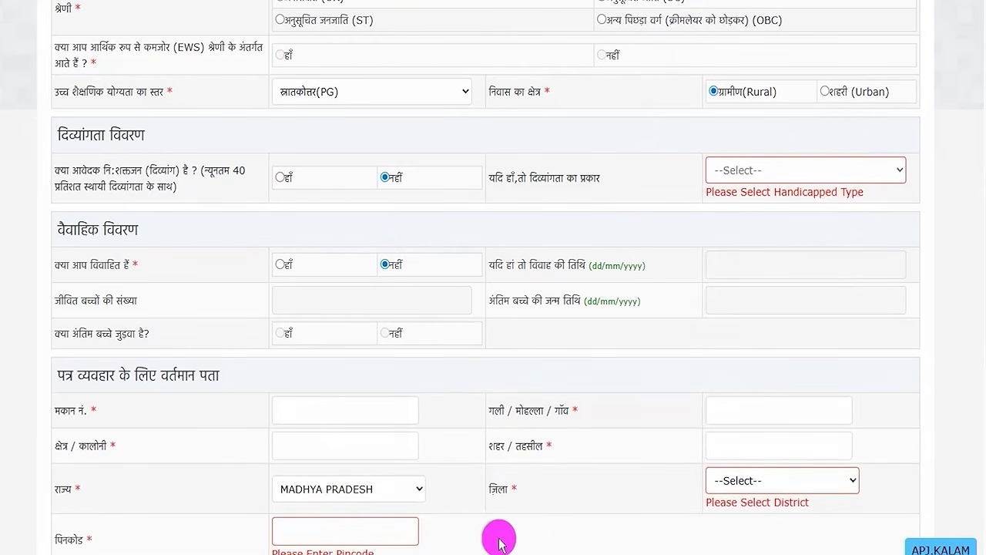
Tick-mark the mobile number and email fields in the password contact section
scroll(394, 88, down, 6)
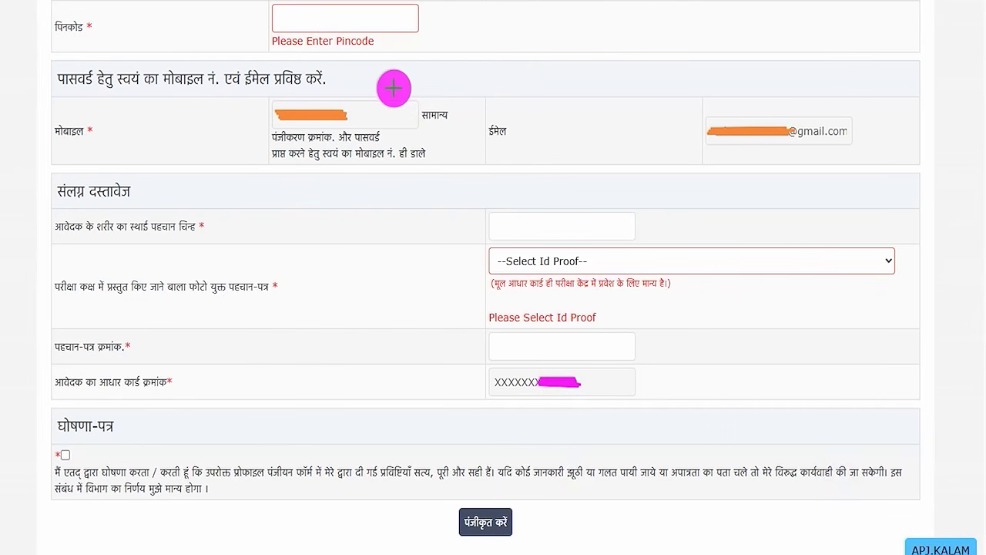
drag(403, 102, 452, 53)
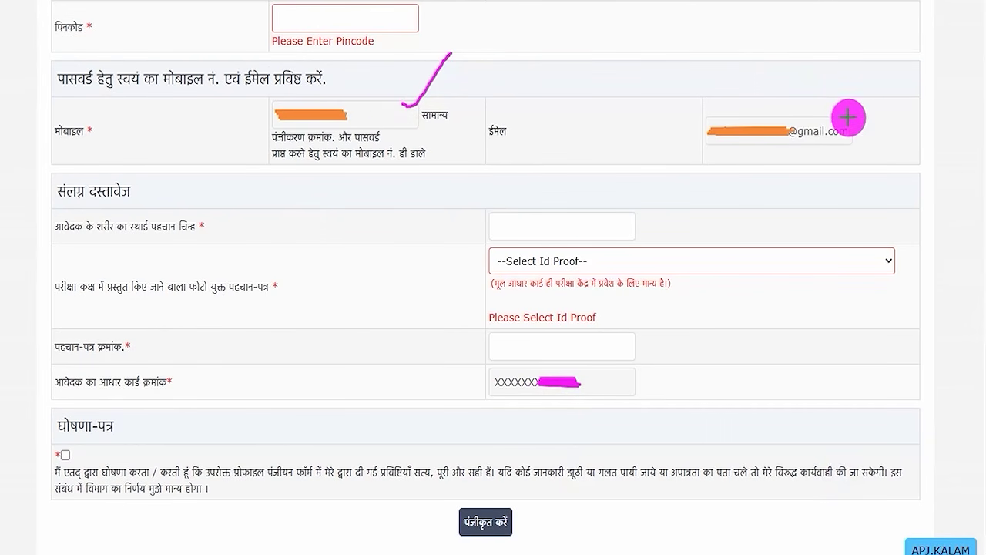
drag(848, 117, 881, 74)
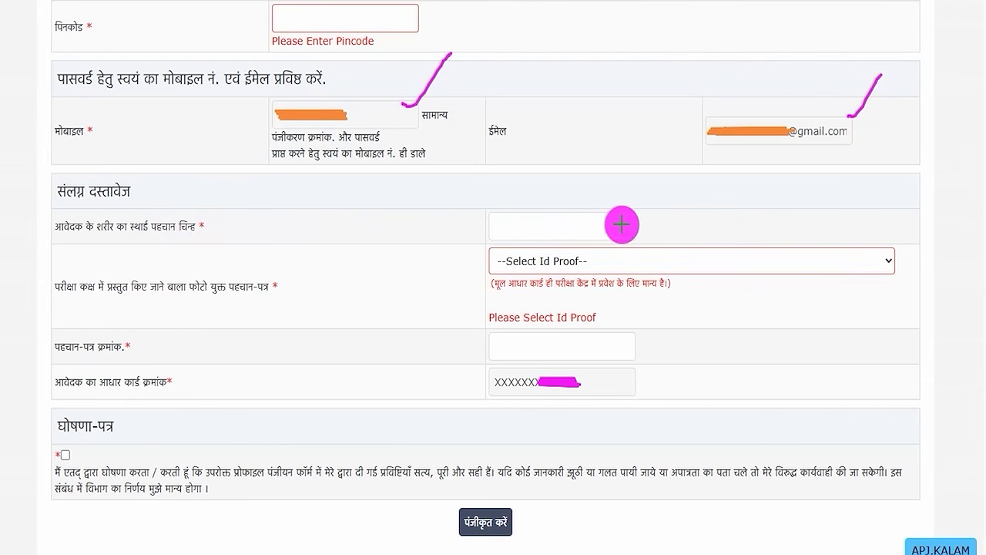
Tick-mark the permanent identification mark field, underline the photo ID label and tick-mark the ID proof list
drag(623, 223, 660, 196)
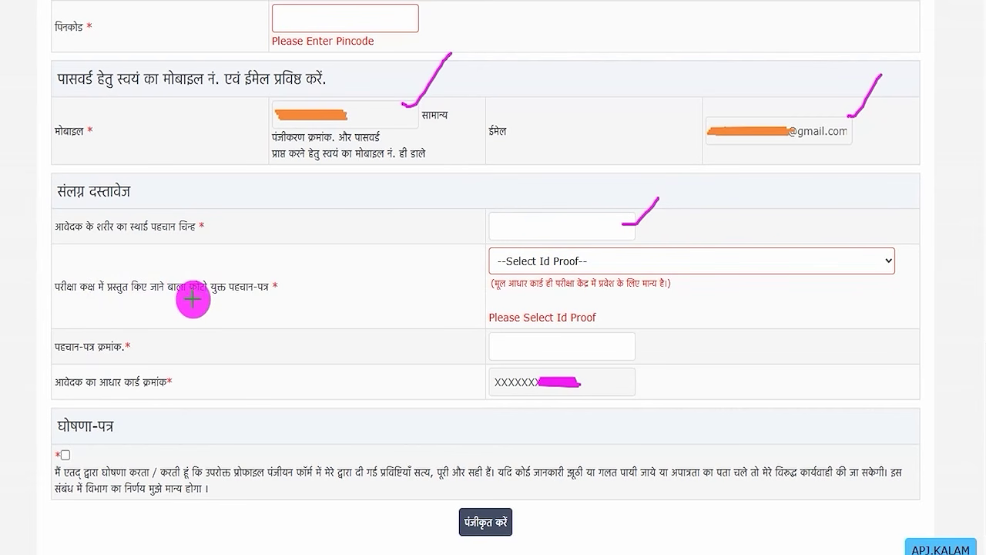
drag(193, 301, 278, 301)
drag(832, 263, 903, 204)
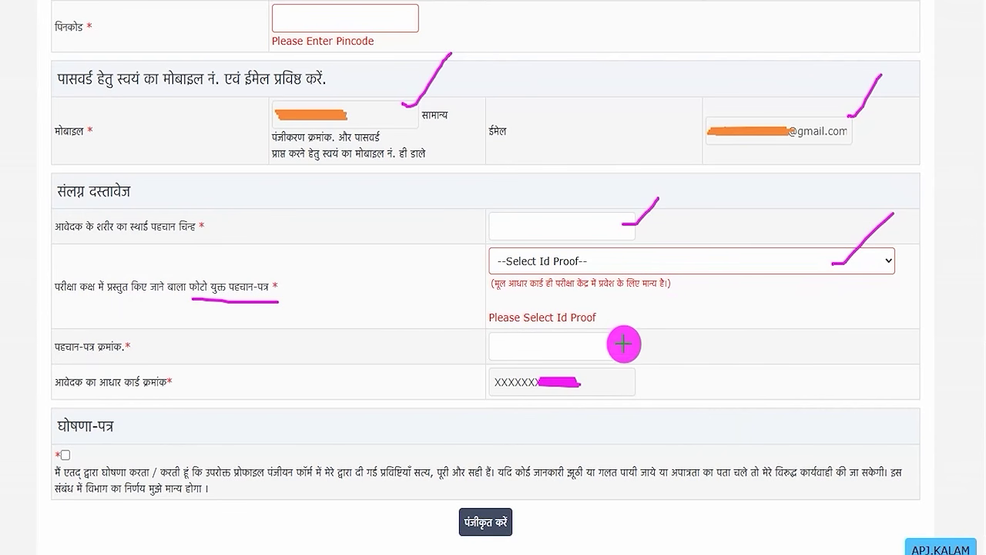
Tick-mark the ID number, Aadhaar number and declaration checkbox, and draw an arrow to the पंजीकृत करें option
drag(623, 345, 672, 315)
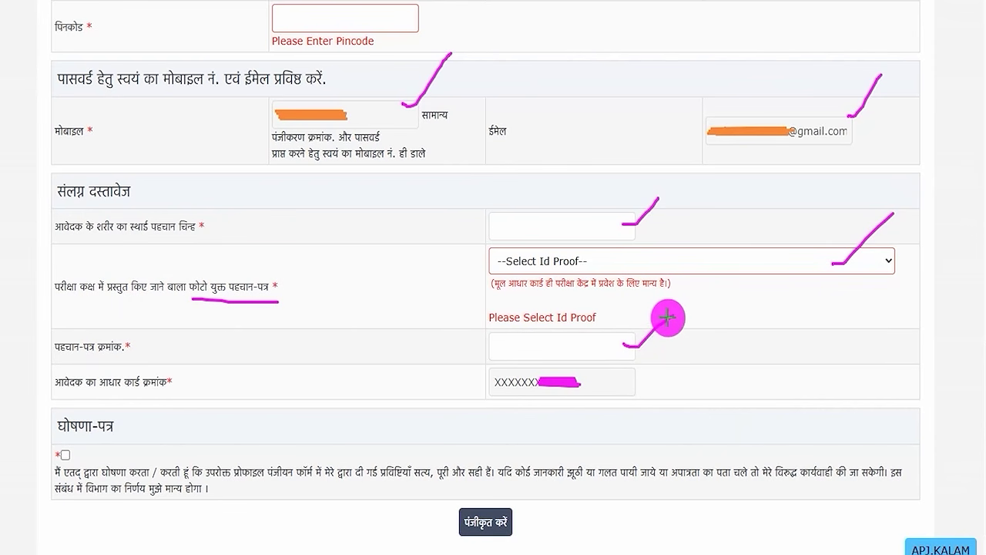
drag(630, 385, 694, 336)
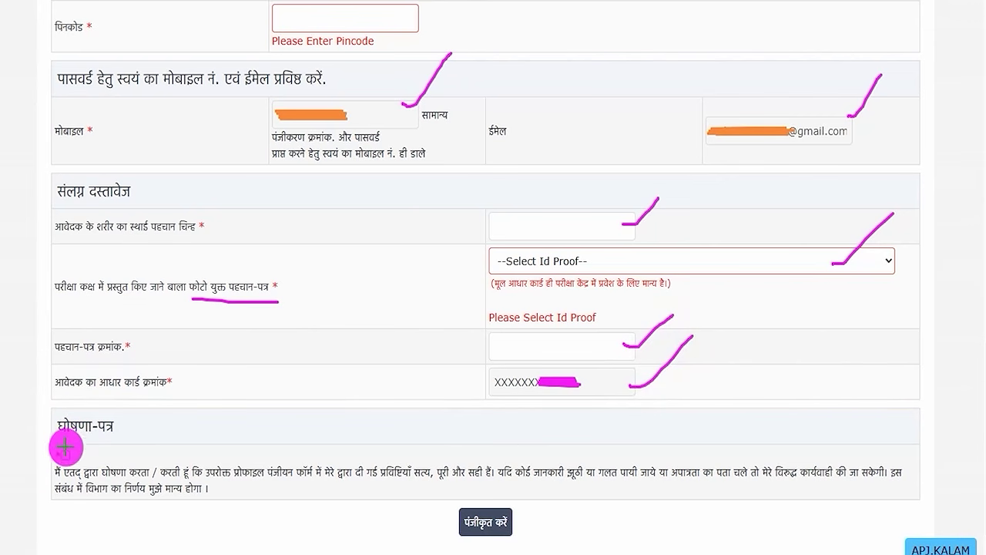
drag(63, 455, 122, 423)
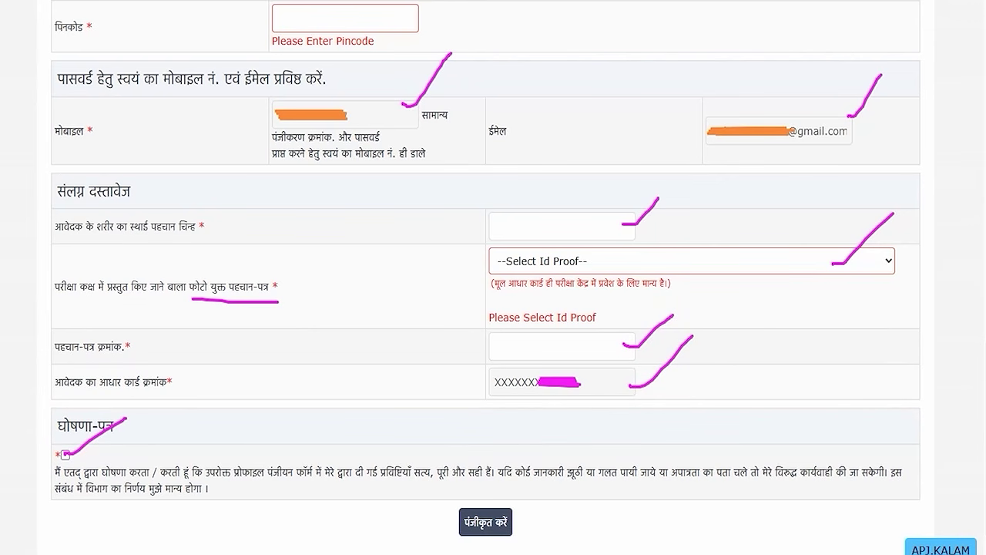
drag(766, 502, 524, 521)
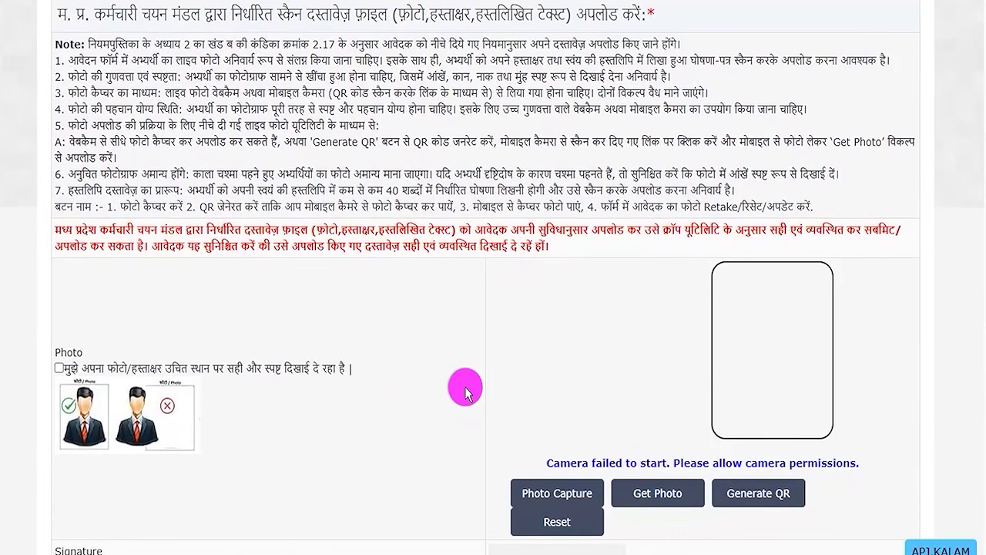
Review the document upload page and highlight the birth date proof, caste certificate and disability certificate labels
scroll(462, 382, down, 3)
scroll(456, 371, down, 1)
scroll(326, 275, down, 2)
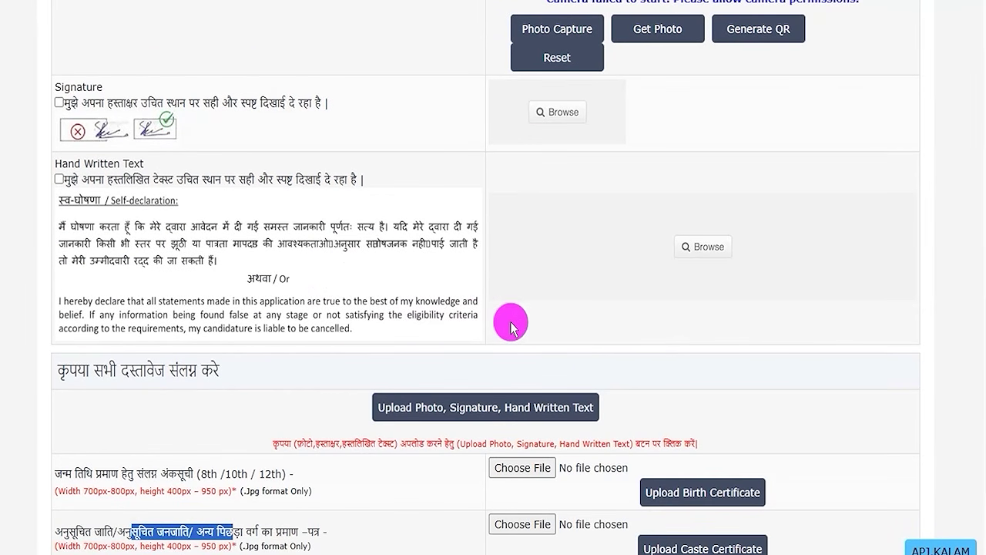
scroll(331, 370, down, 2)
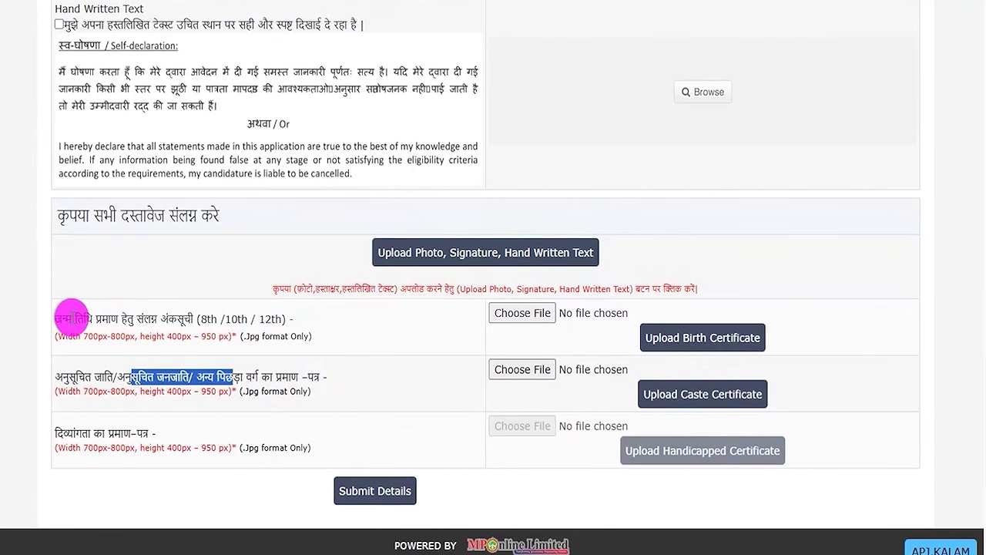
drag(73, 317, 176, 318)
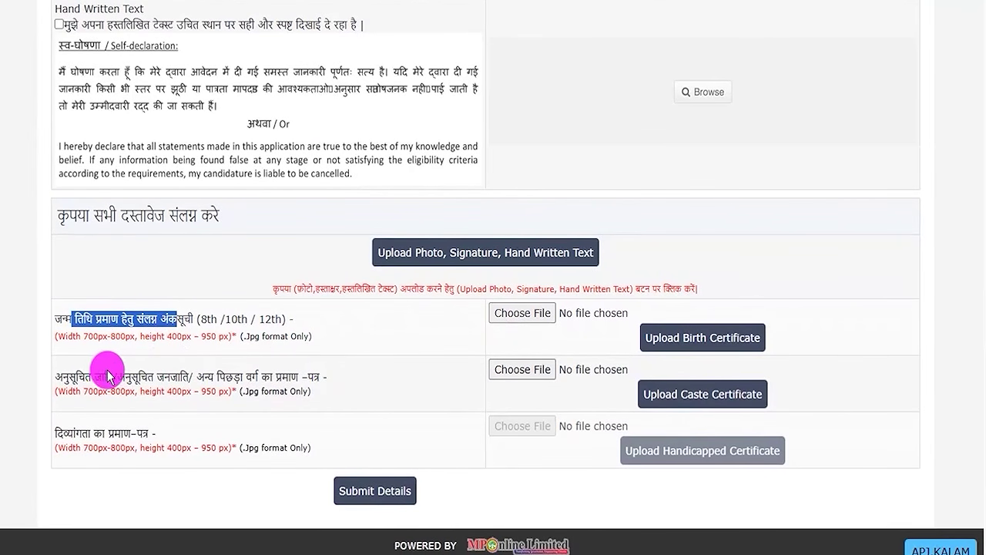
click(77, 376)
drag(77, 376, 195, 379)
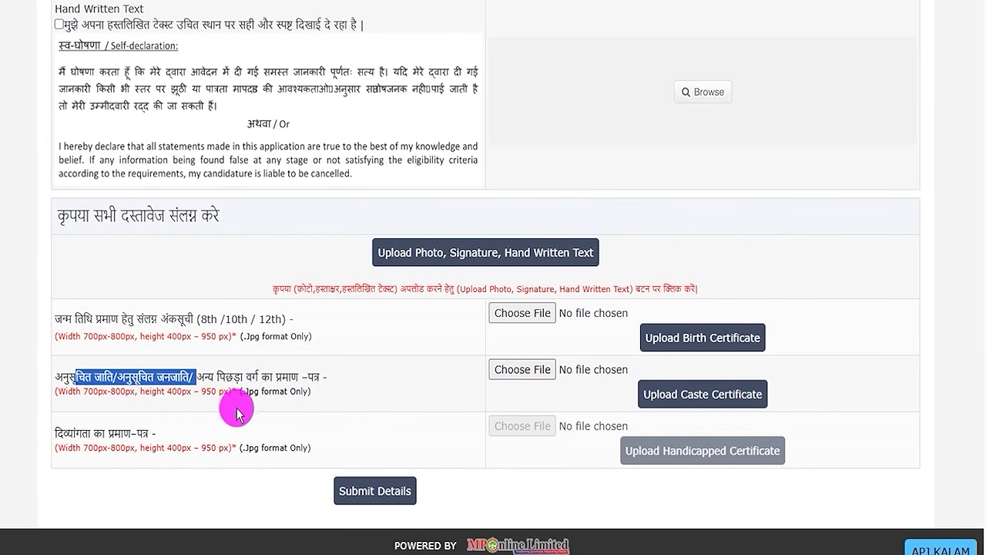
drag(73, 431, 97, 432)
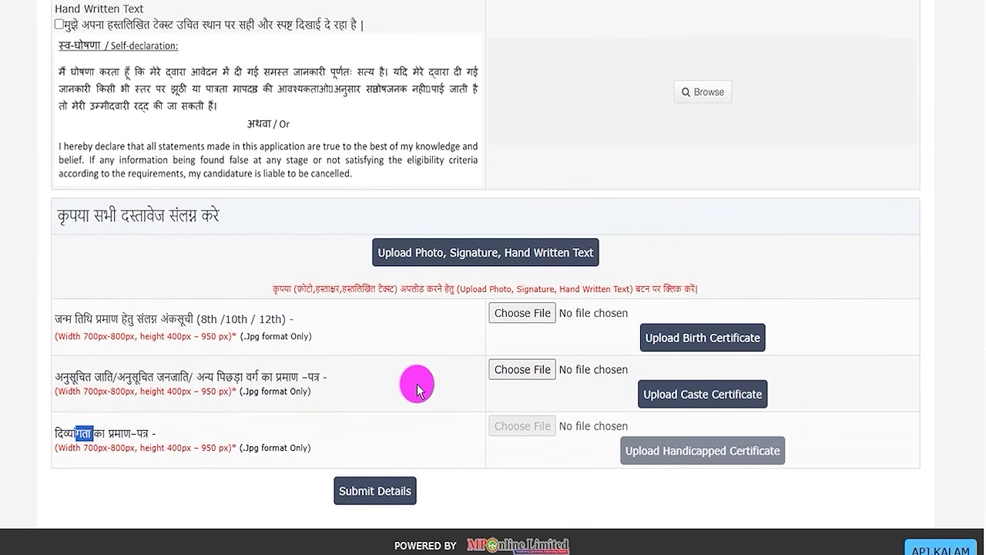
Highlight parts of the photo, signature and handwritten text upload instructions, including notes 1, 6 and 7
scroll(417, 389, up, 5)
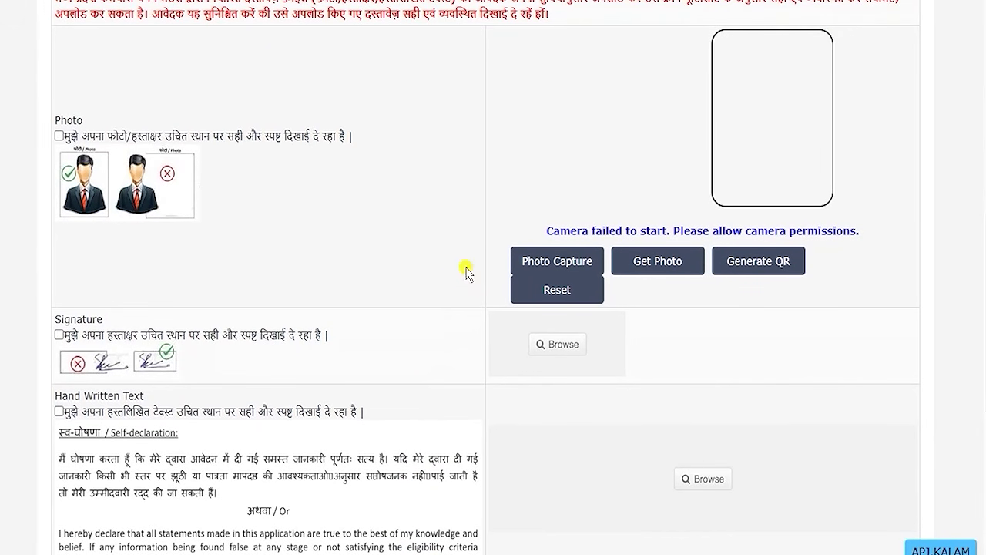
scroll(466, 270, up, 3)
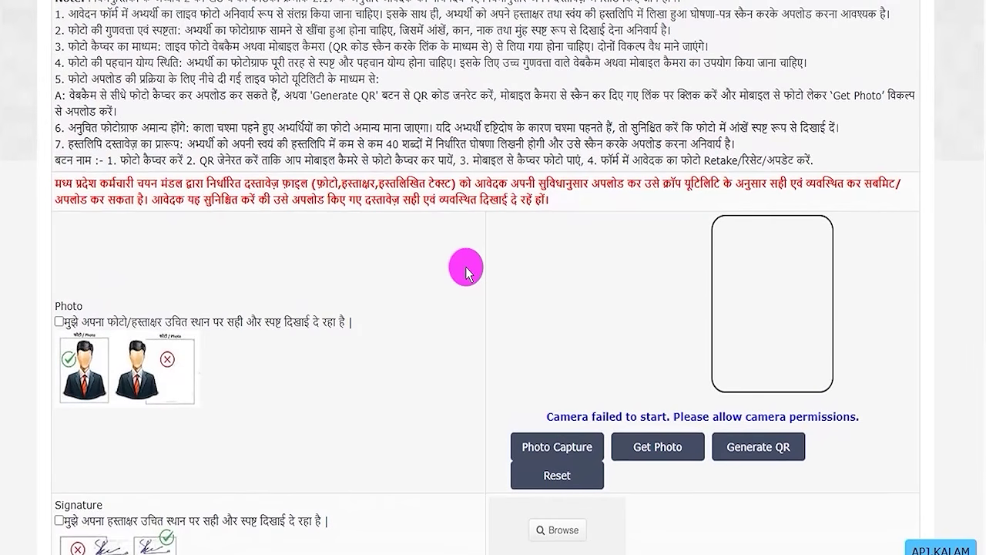
scroll(467, 270, up, 1)
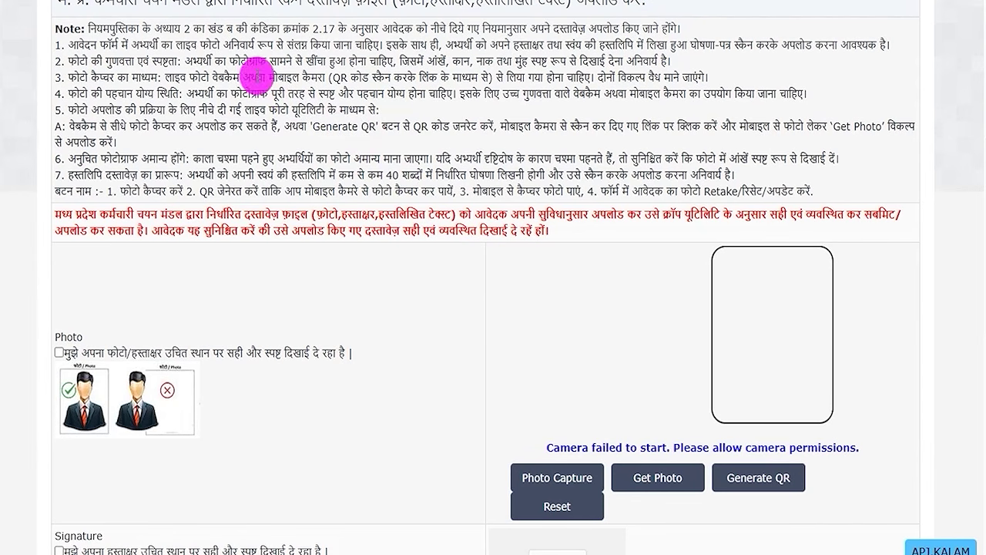
drag(275, 29, 331, 66)
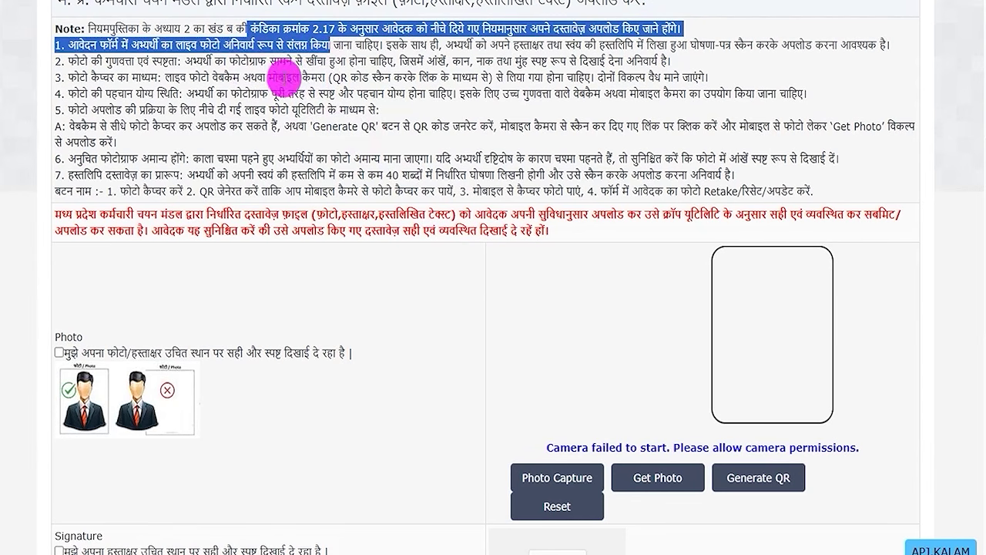
drag(256, 77, 345, 90)
click(238, 159)
drag(180, 157, 424, 191)
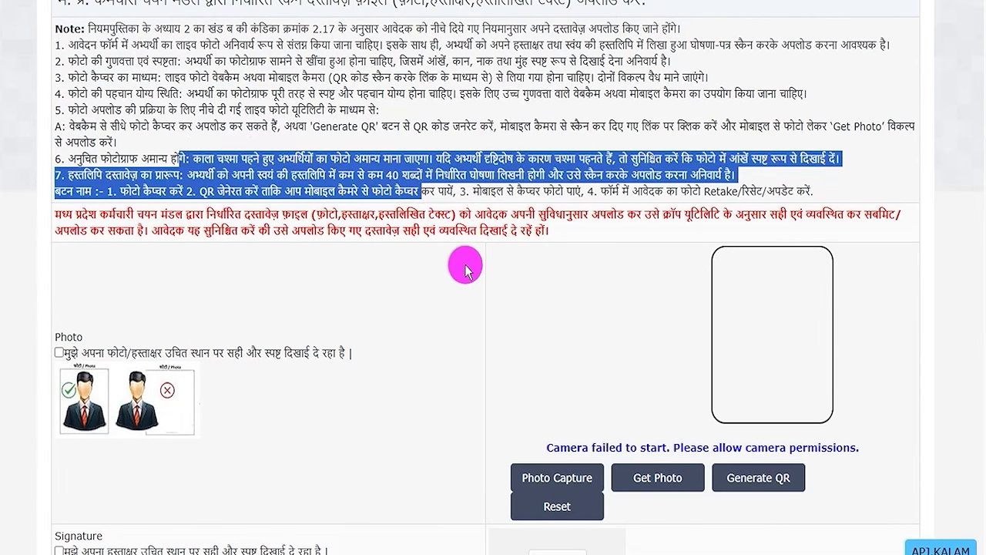
click(468, 320)
Tick-mark the Photo Capture and Generate QR options of the live photo section
scroll(468, 320, down, 3)
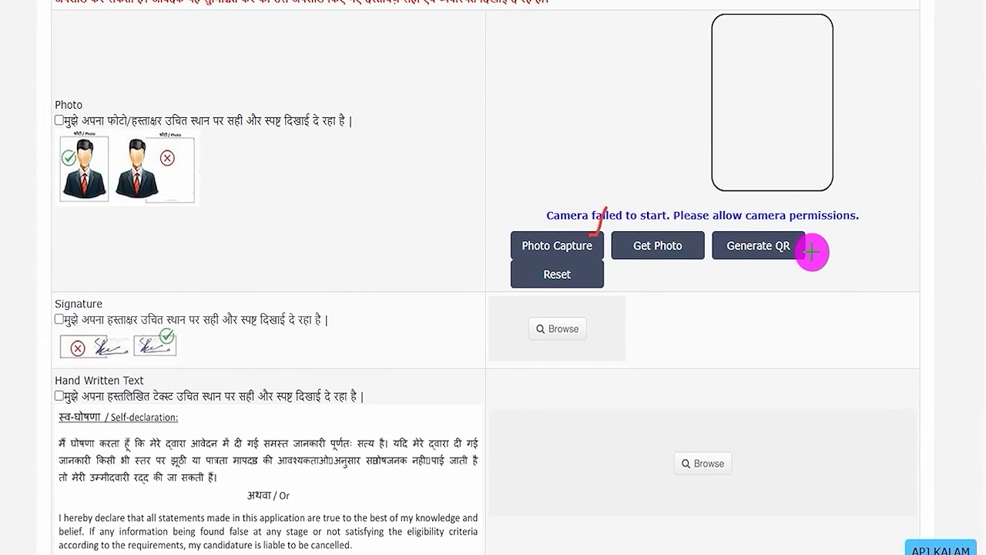
drag(812, 251, 845, 210)
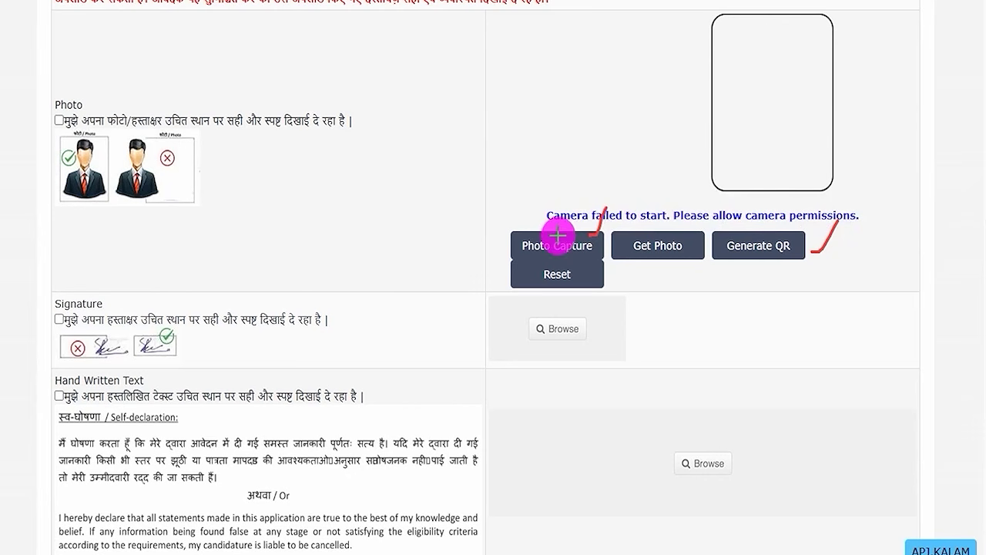
drag(557, 234, 589, 205)
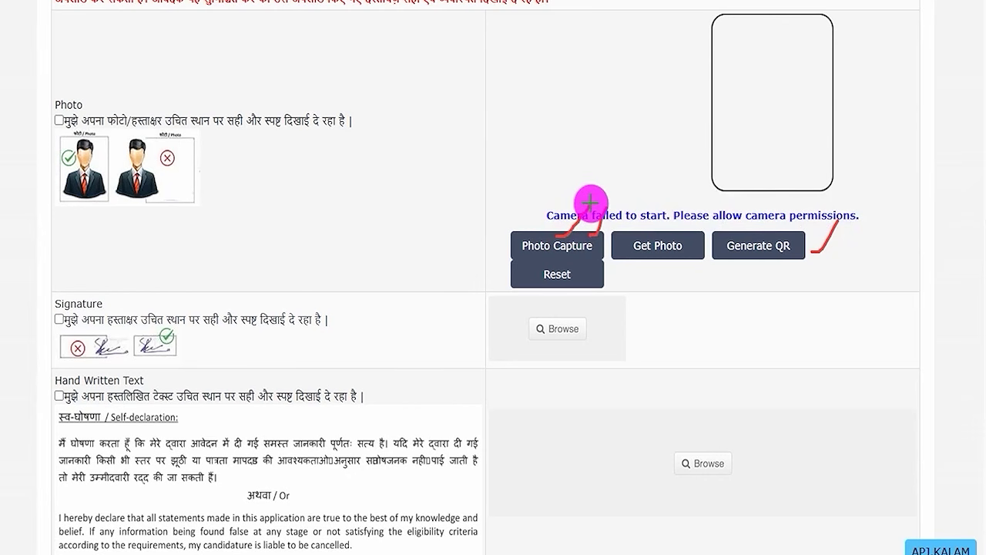
Generate the QR code for mobile photo capture, tick-mark it, and accept the photo clarity declaration
click(776, 253)
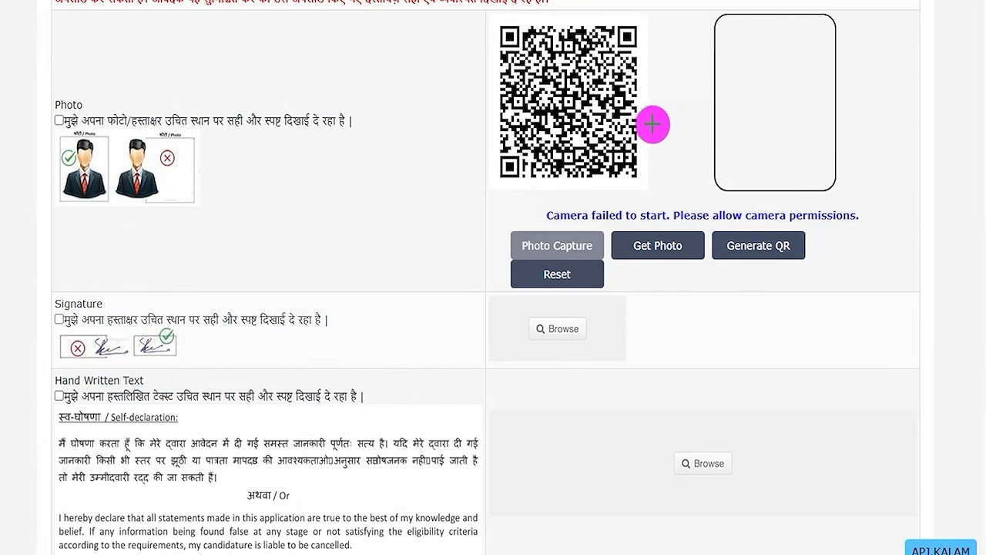
drag(650, 117, 691, 73)
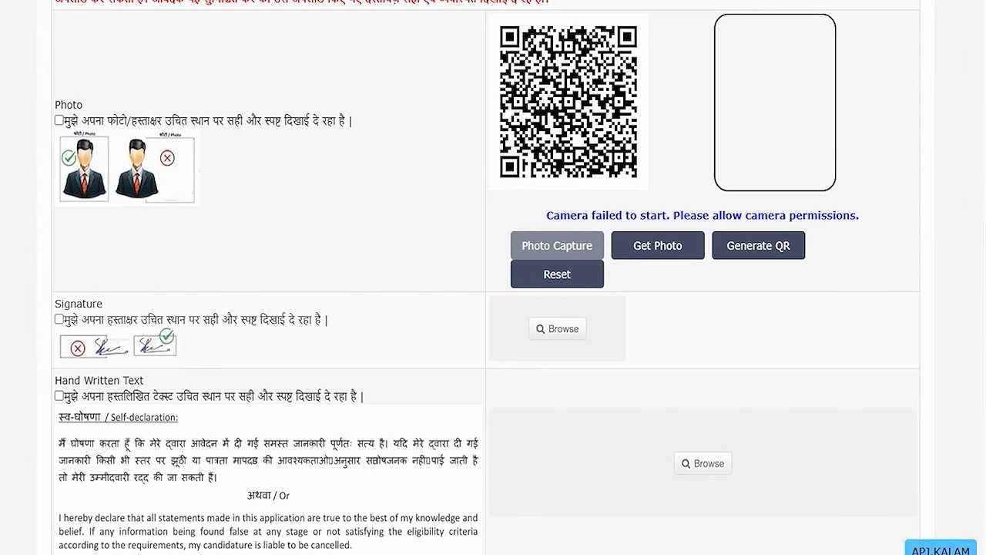
click(60, 122)
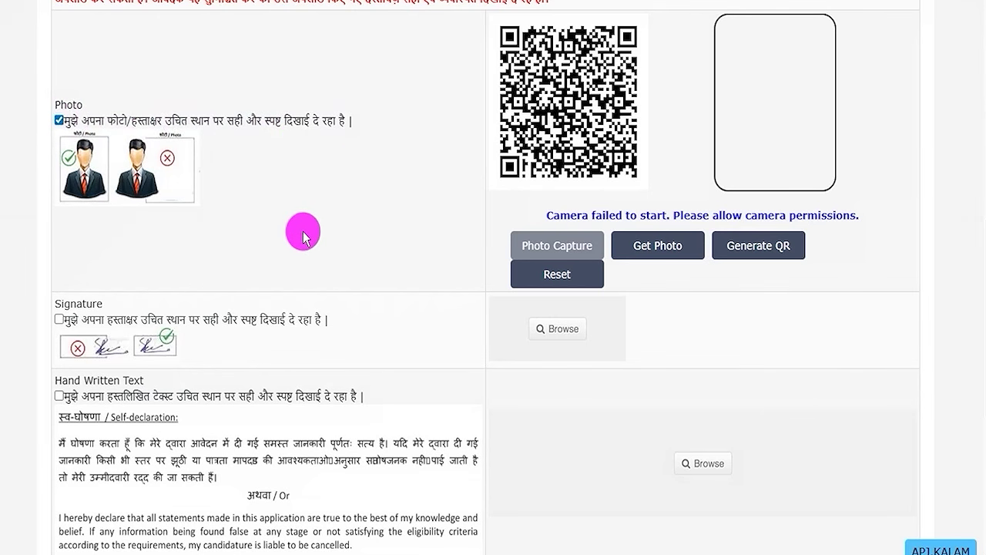
Tick-mark the file selection and declaration checkboxes for Signature and Hand Written Text, and draw an arrow to their combined upload option
scroll(302, 237, down, 3)
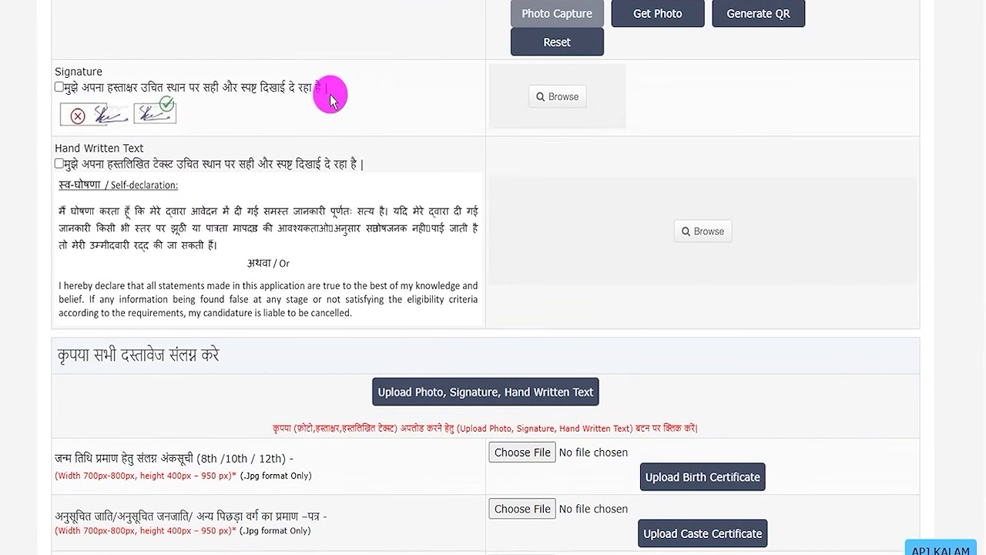
drag(595, 98, 643, 71)
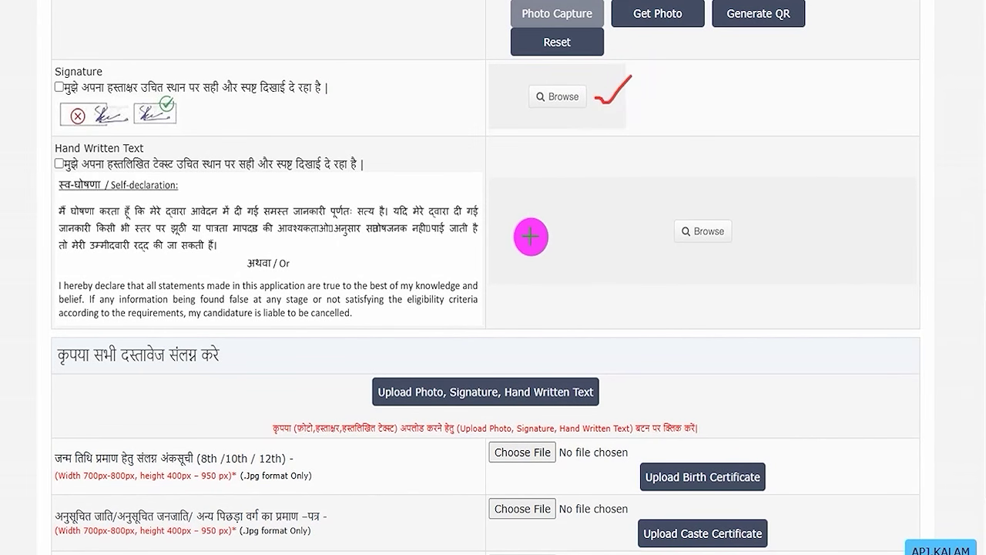
drag(731, 231, 758, 185)
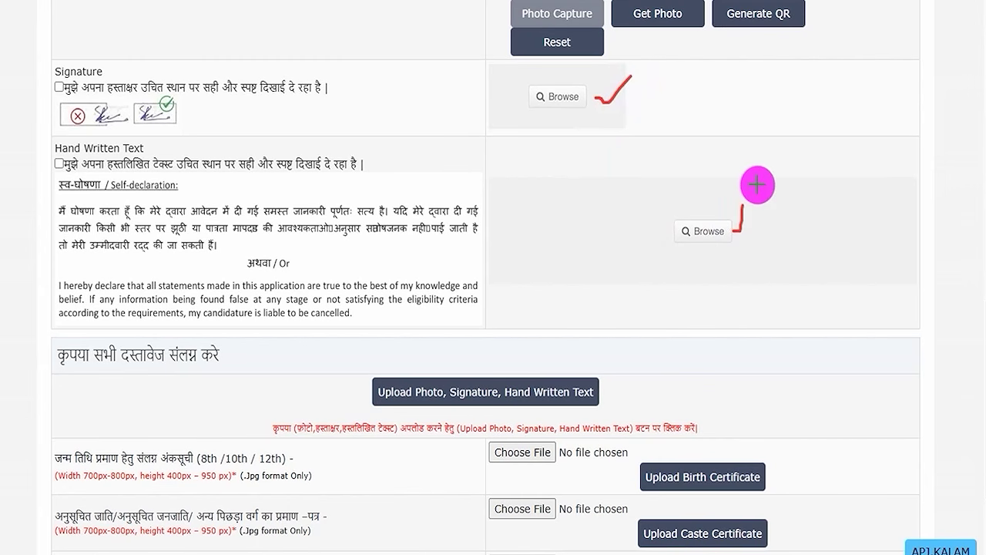
drag(738, 242, 870, 107)
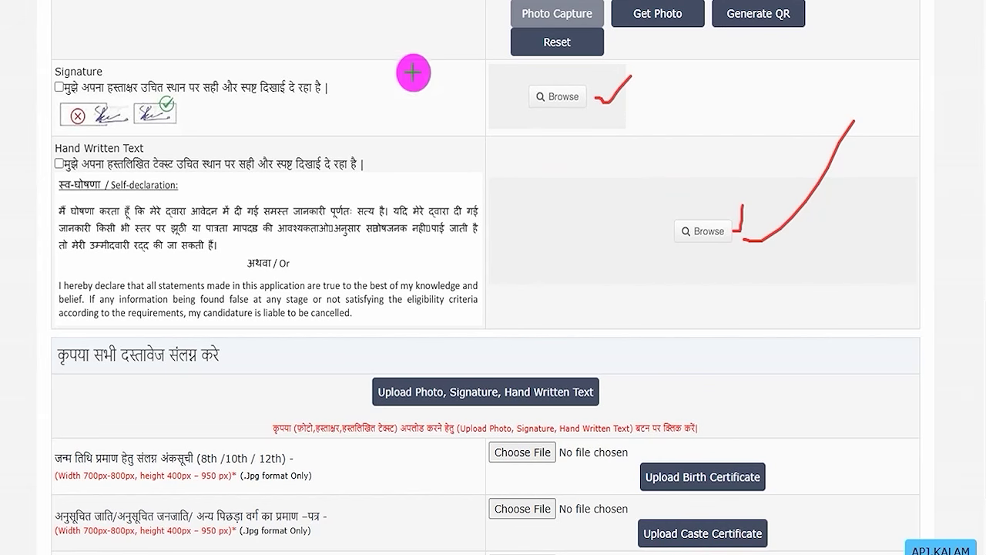
drag(58, 86, 77, 73)
drag(59, 163, 86, 151)
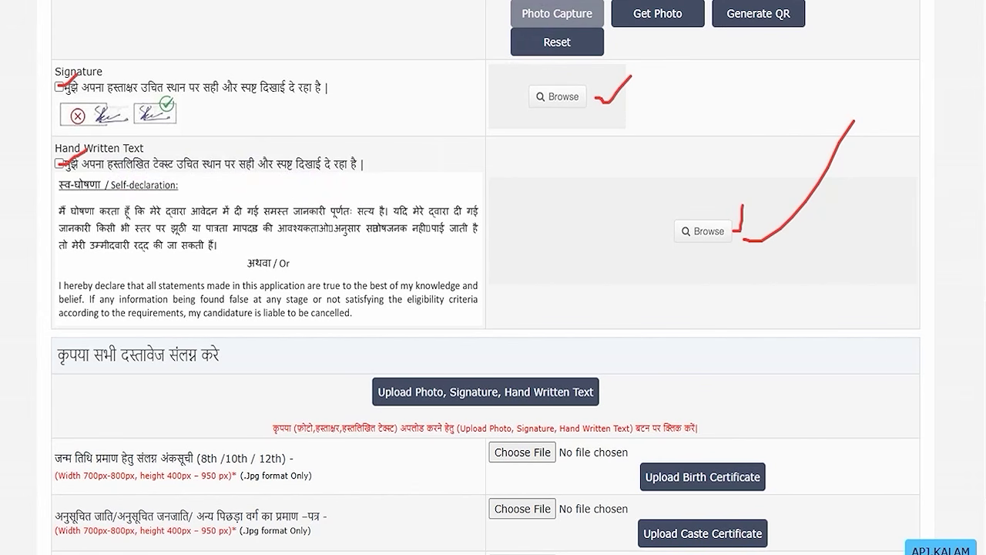
mouse_move(782, 286)
mouse_down()
mouse_move(652, 342)
mouse_move(608, 375)
mouse_up()
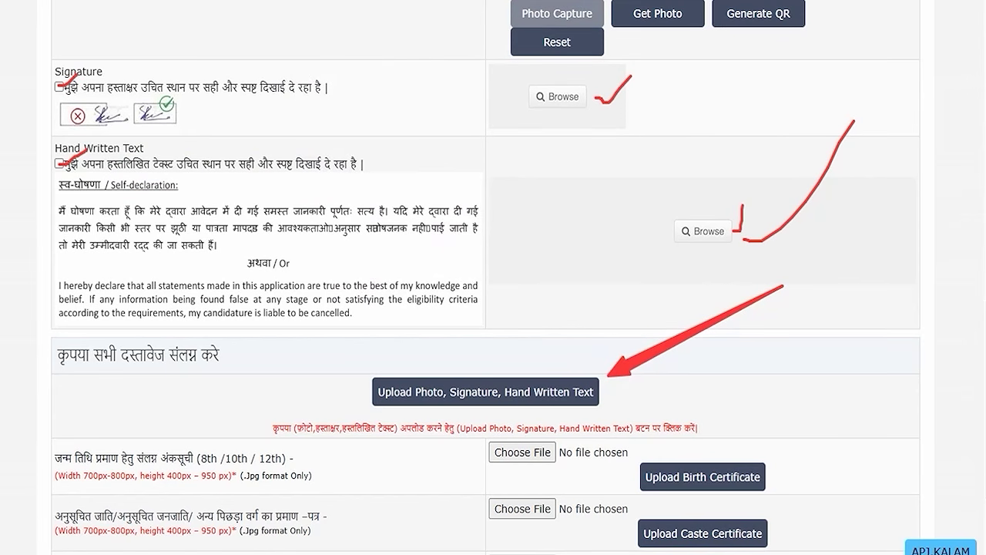
Highlight the birth date proof label and its 8th, 10th and 12th marksheet options
scroll(409, 378, down, 2)
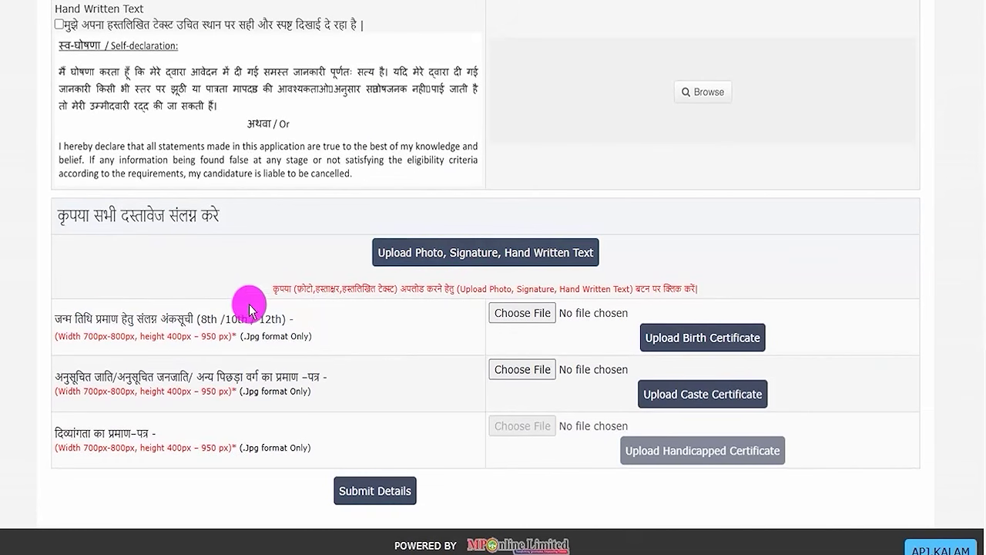
drag(72, 316, 176, 312)
click(203, 318)
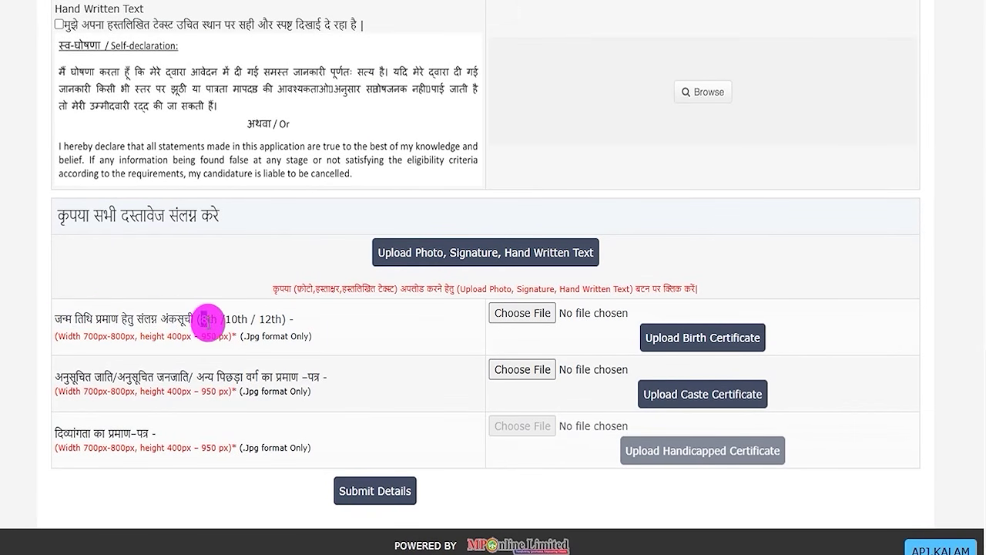
double_click(231, 318)
double_click(272, 318)
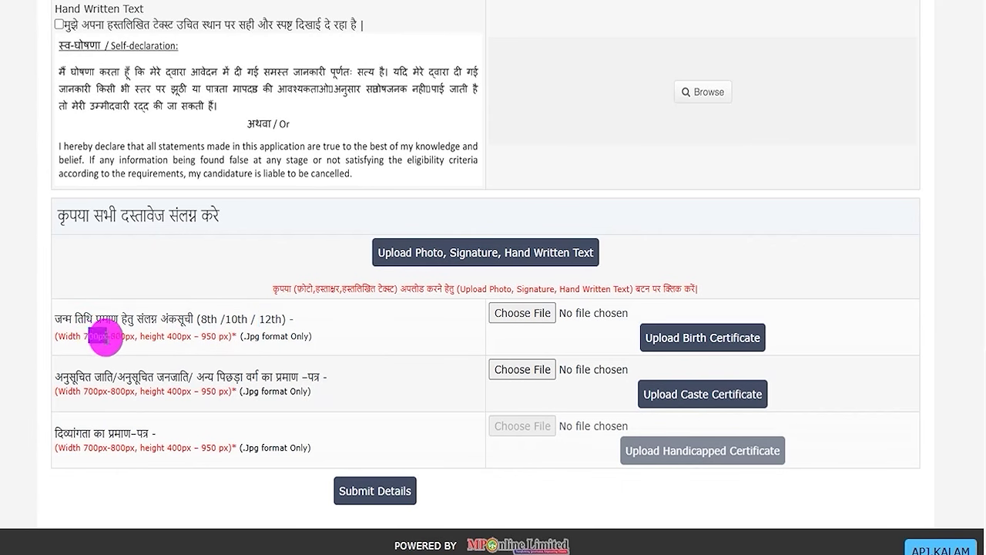
Highlight the width, height and .Jpg format requirements listed for the birth, caste and disability certificates
drag(93, 390, 130, 391)
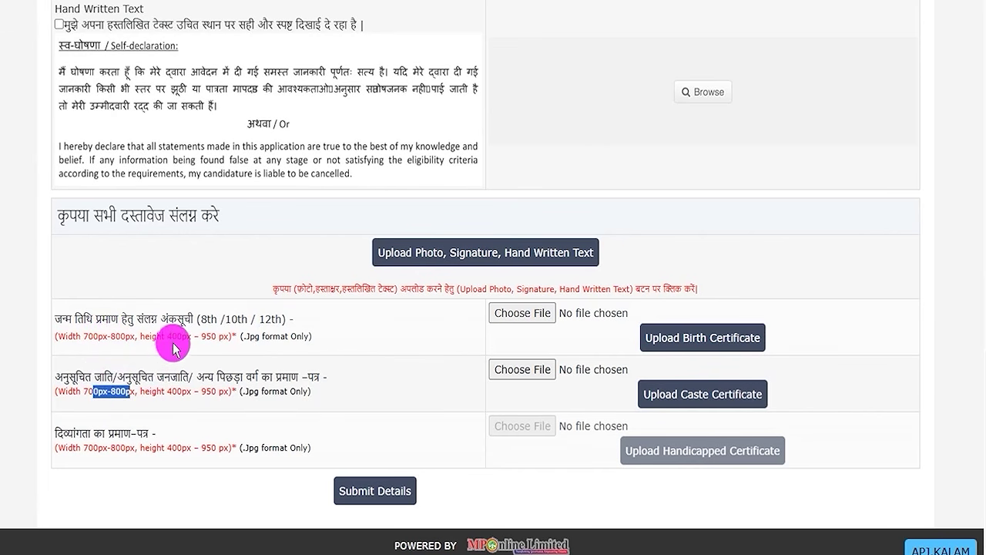
drag(171, 337, 209, 335)
drag(192, 448, 218, 448)
drag(202, 391, 219, 390)
click(263, 343)
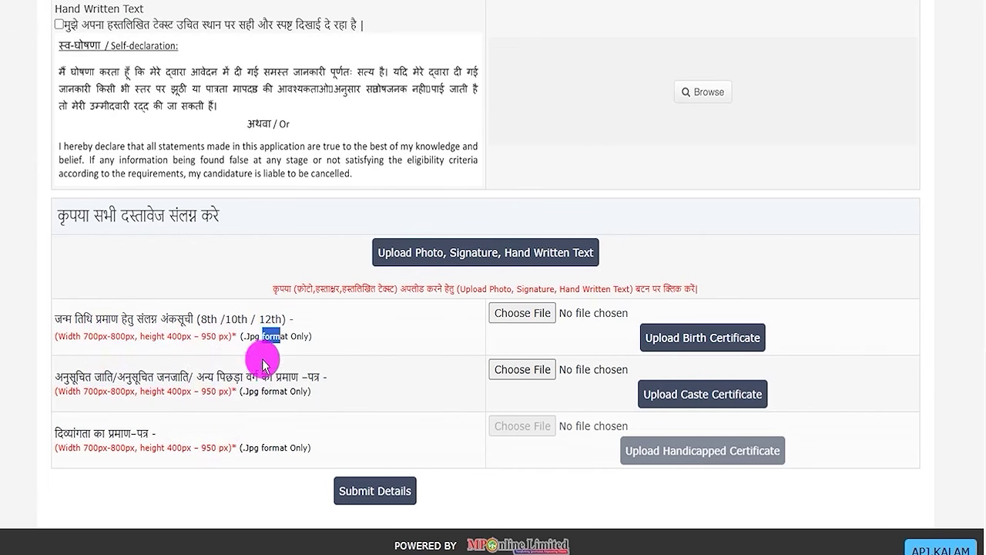
drag(245, 391, 263, 391)
drag(244, 448, 270, 451)
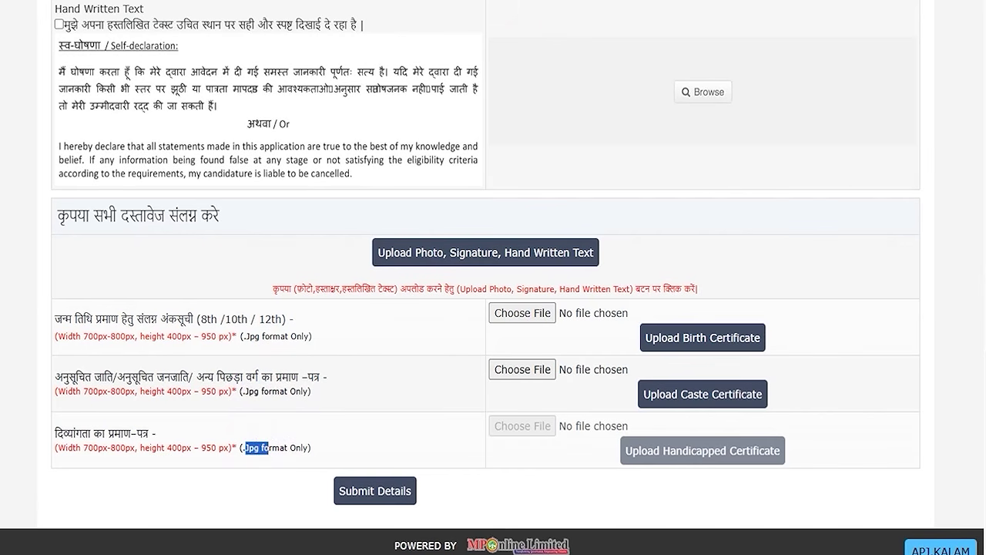
Tick-mark the file selection and upload options of the birth, caste and handicapped certificates, and draw an arrow to Submit Details
drag(559, 313, 586, 285)
drag(558, 370, 580, 356)
drag(554, 424, 590, 392)
drag(768, 338, 792, 328)
drag(768, 397, 786, 383)
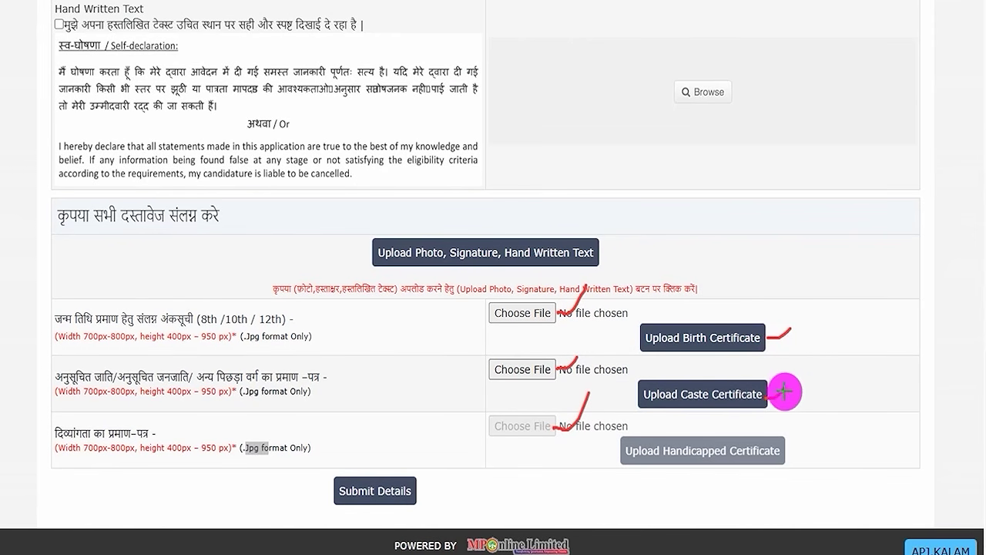
drag(783, 450, 803, 426)
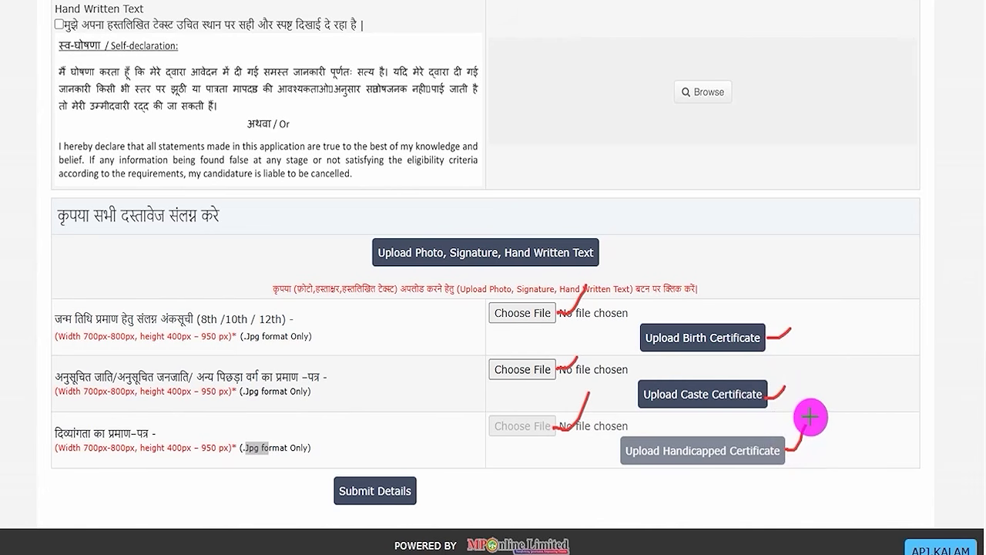
drag(581, 489, 424, 490)
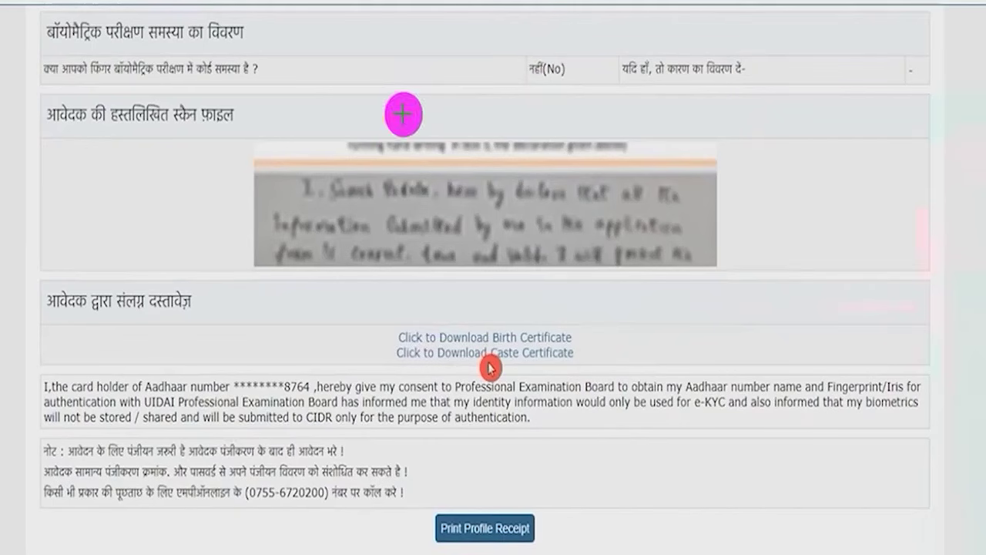
Tick-mark the attached documents section and its certificate download links, and draw an arrow to Print Profile Receipt
drag(706, 302, 774, 217)
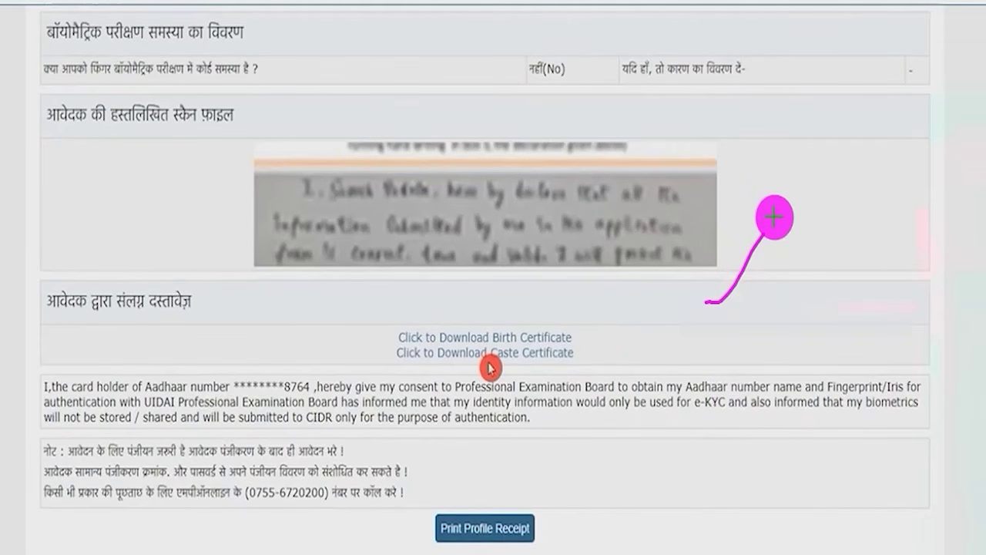
drag(579, 387, 637, 339)
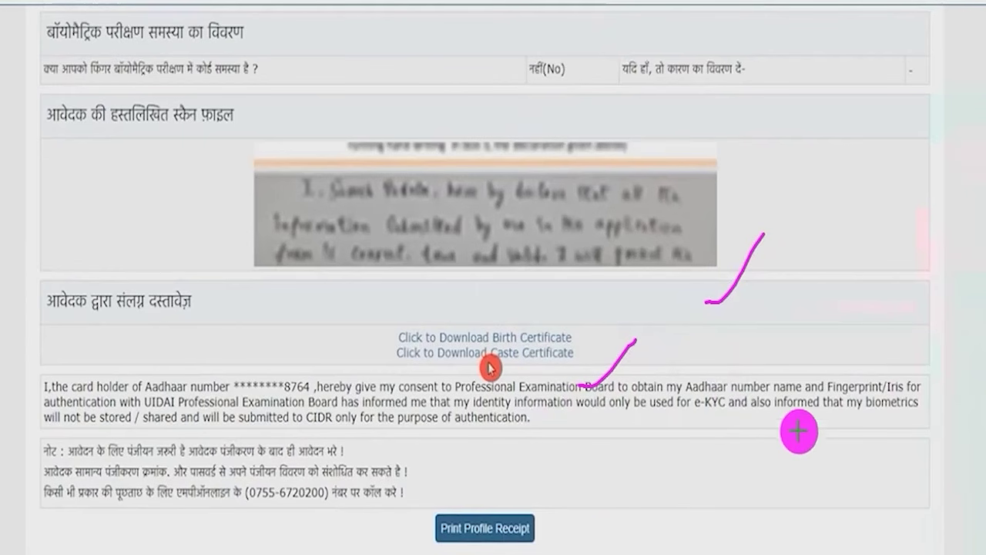
drag(821, 414, 559, 515)
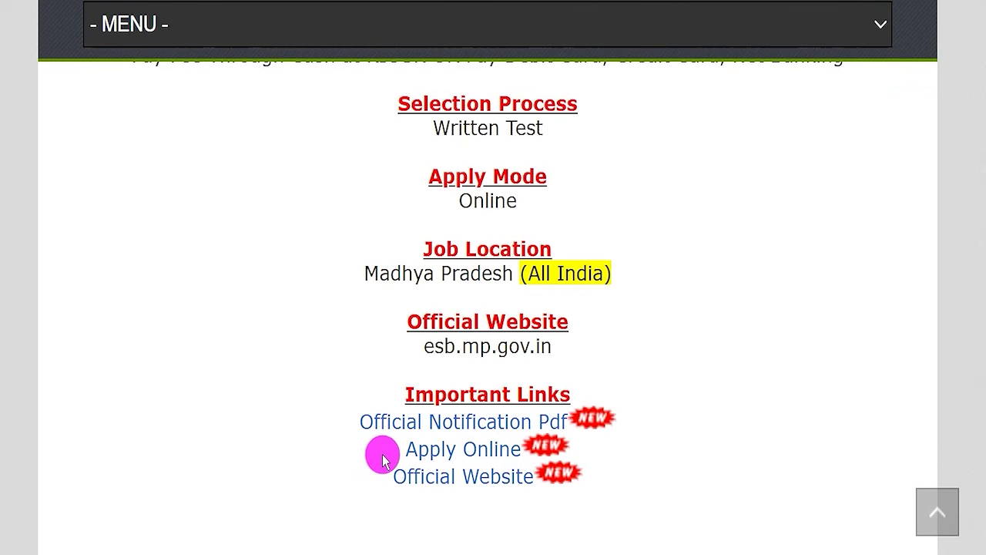
Highlight the Important Links heading and its Apply Online entry, and open the MPESB application portal
drag(434, 388, 519, 380)
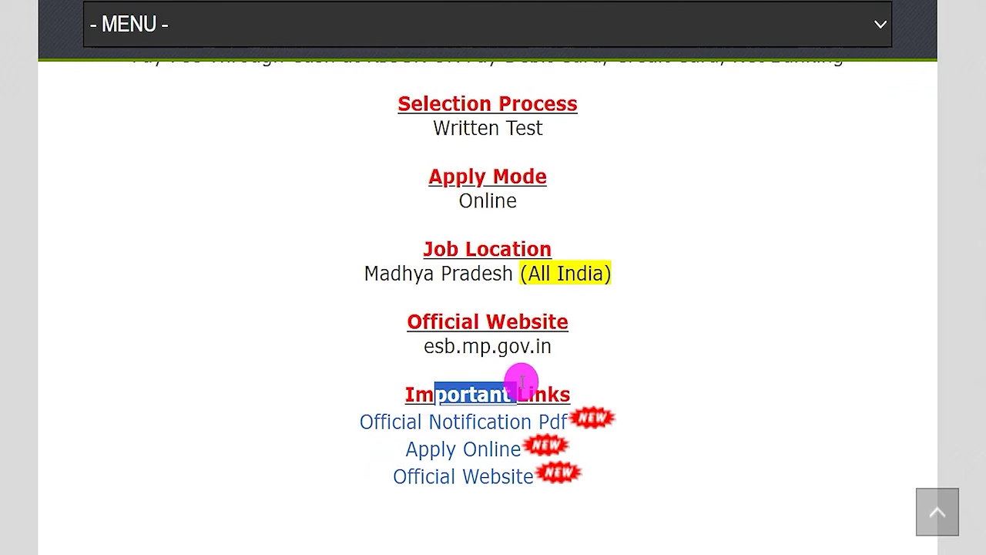
click(376, 456)
drag(377, 456, 487, 460)
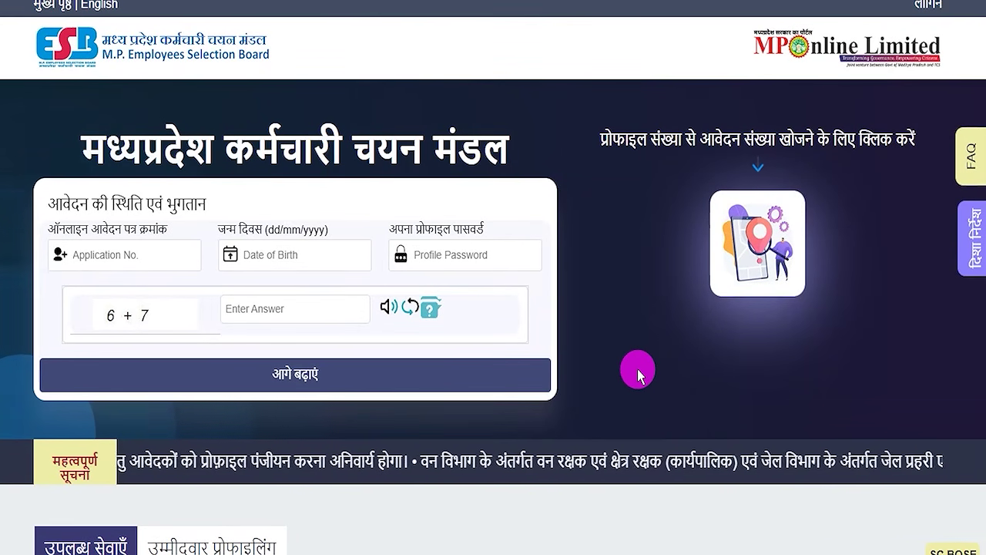
Box the 2026 forest and jail recruitment entry among the available services, circle its application icon, and clear the marks
scroll(625, 371, down, 4)
scroll(625, 374, down, 1)
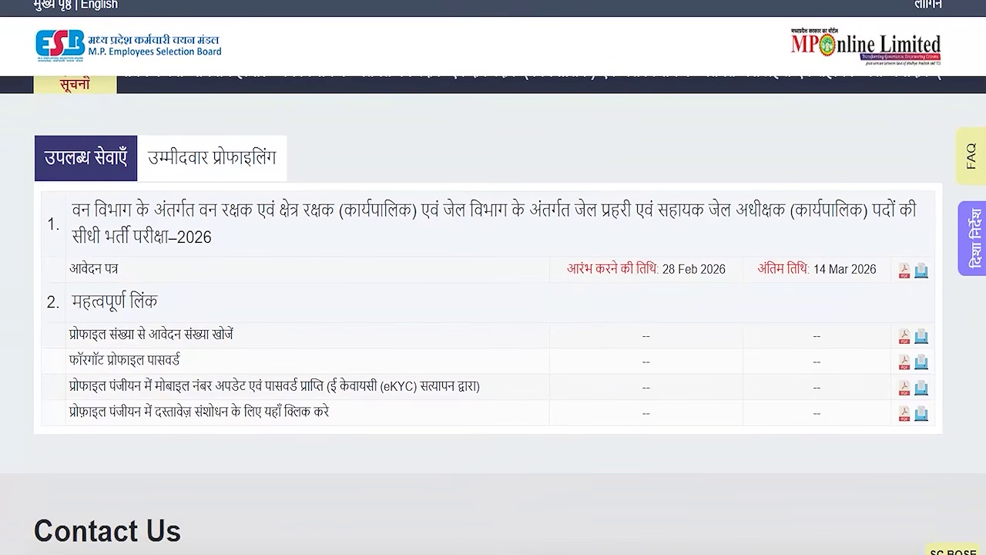
mouse_move(34, 189)
mouse_down()
mouse_move(381, 227)
mouse_move(797, 227)
mouse_move(860, 238)
mouse_move(985, 300)
mouse_up()
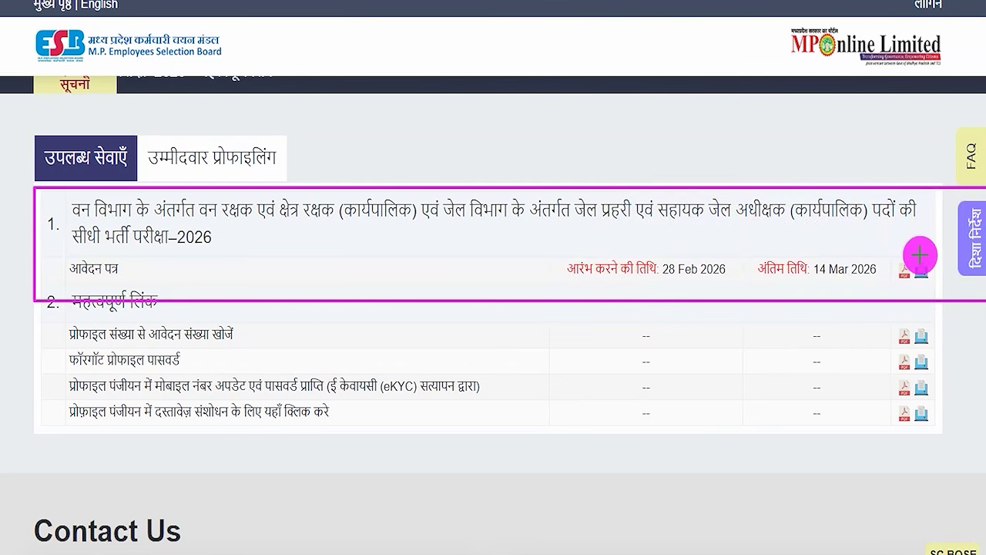
drag(909, 251, 942, 286)
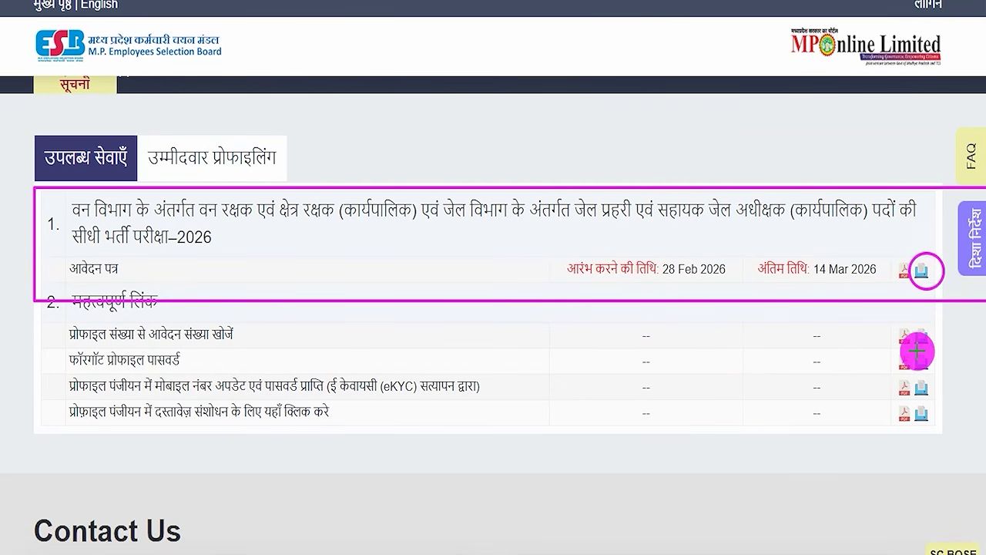
key(Escape)
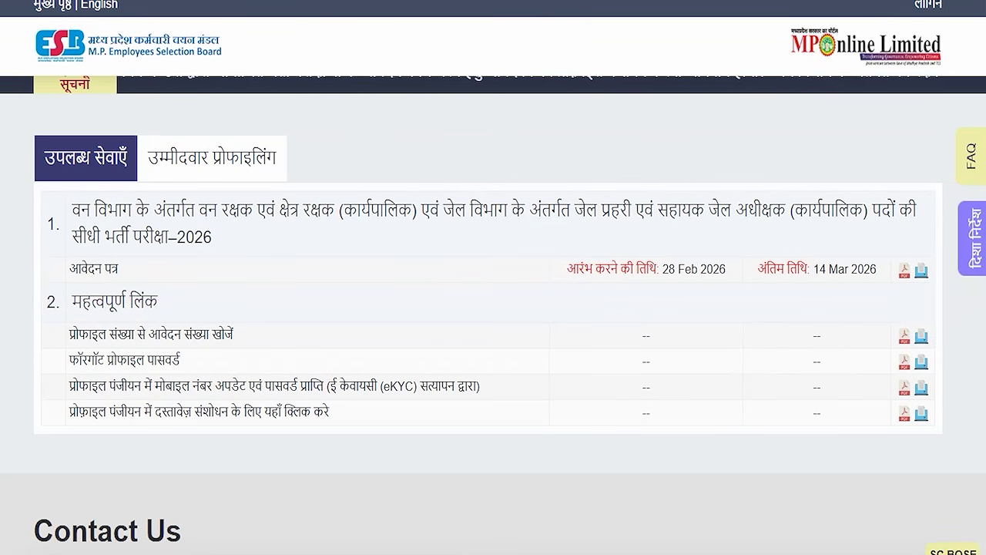
Open the Van and Jail Recruitment 2026 application, accept the candidate declaration and continue
click(926, 274)
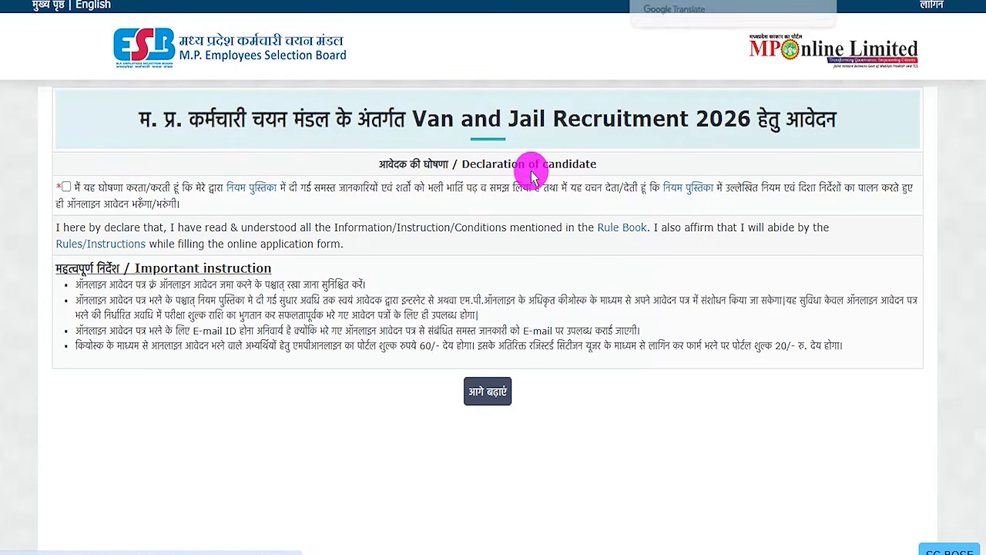
click(67, 186)
click(481, 394)
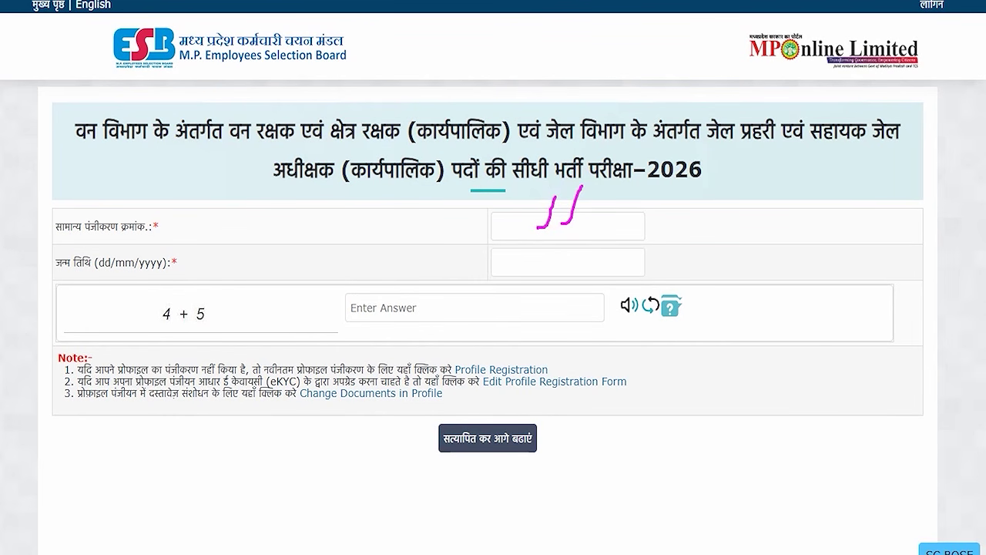
Go through the date of birth and captcha fields of the profile verification, and continue past the retrieved profile details
click(513, 255)
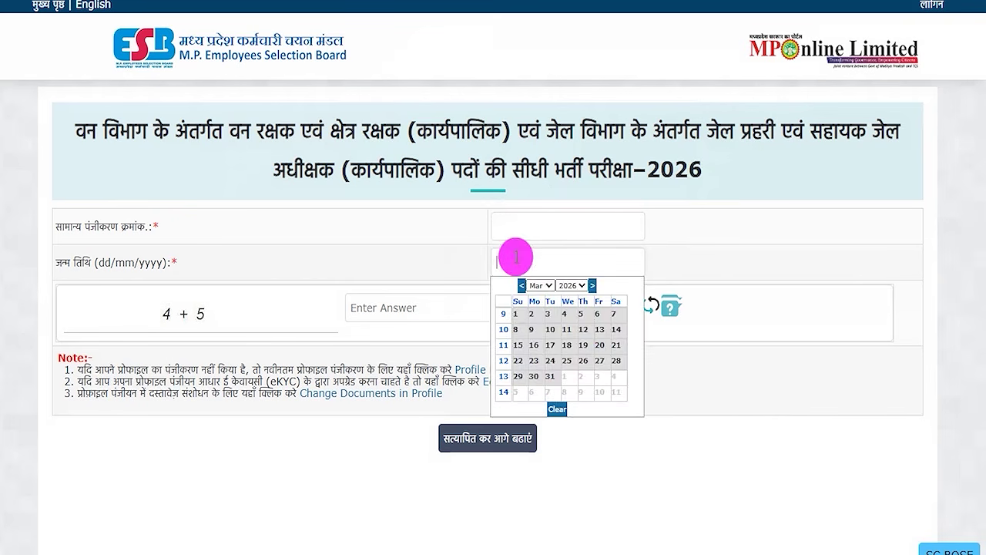
click(253, 319)
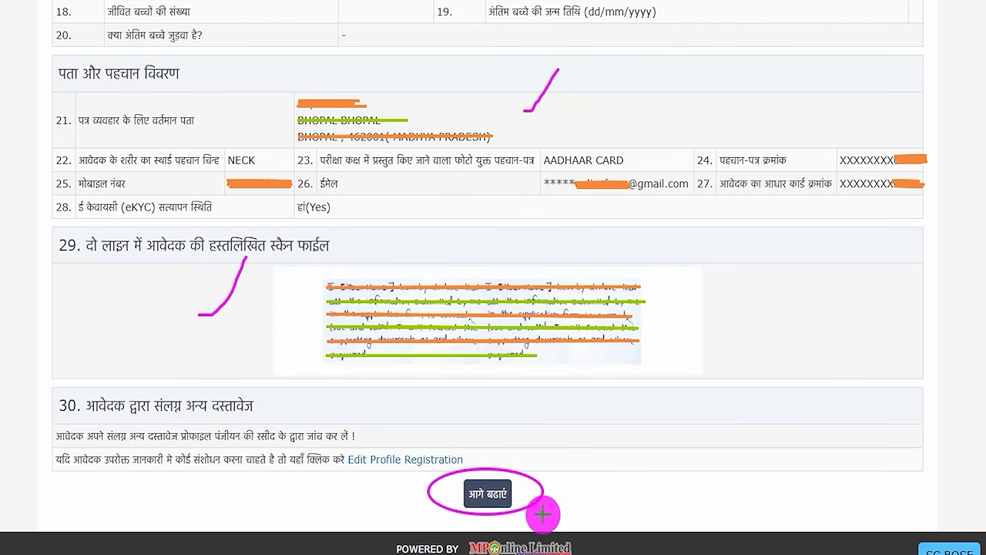
click(505, 495)
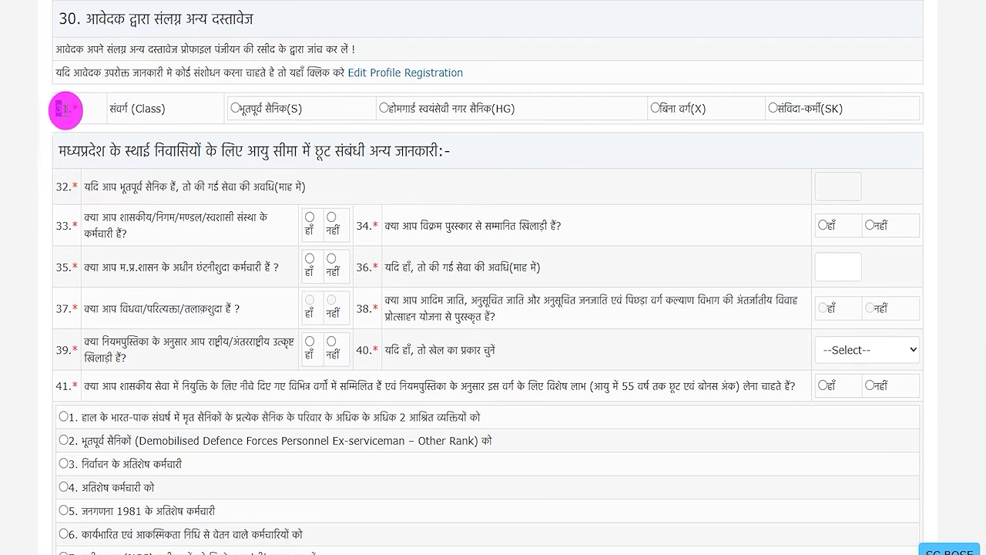
Set the Class to बिना वर्ग(X) and answer नहीं to questions 33, 34 and 35 of the age relaxation section
double_click(117, 108)
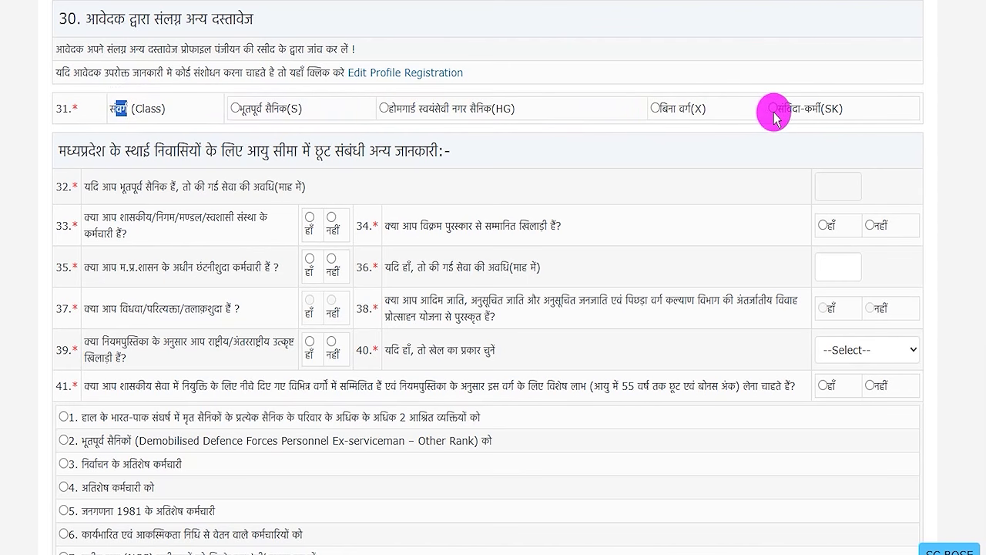
click(655, 108)
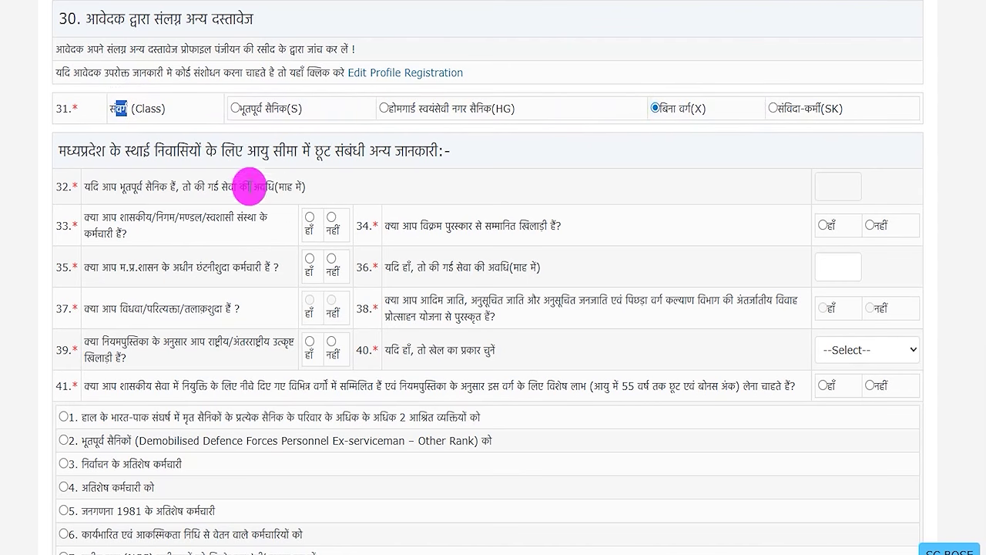
drag(125, 151, 319, 152)
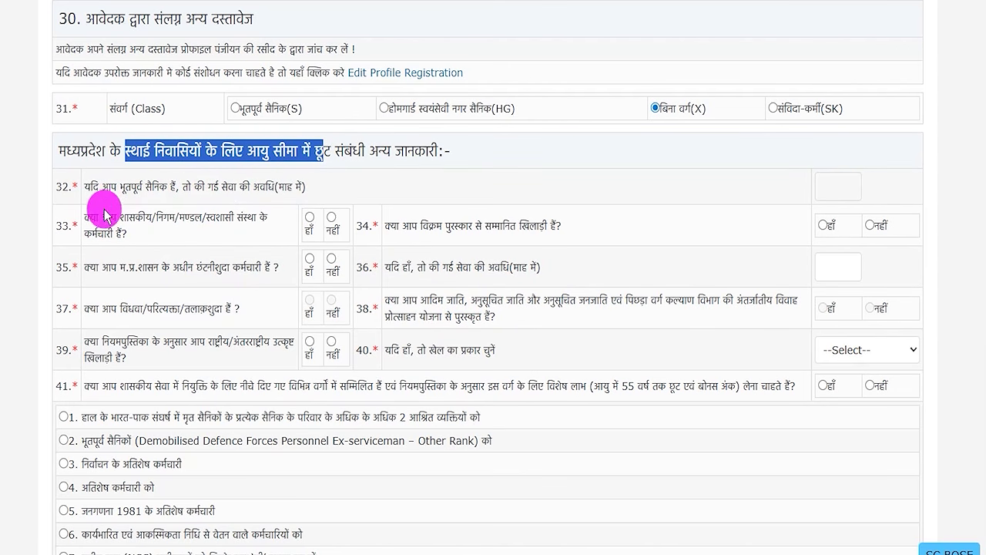
drag(91, 215, 206, 218)
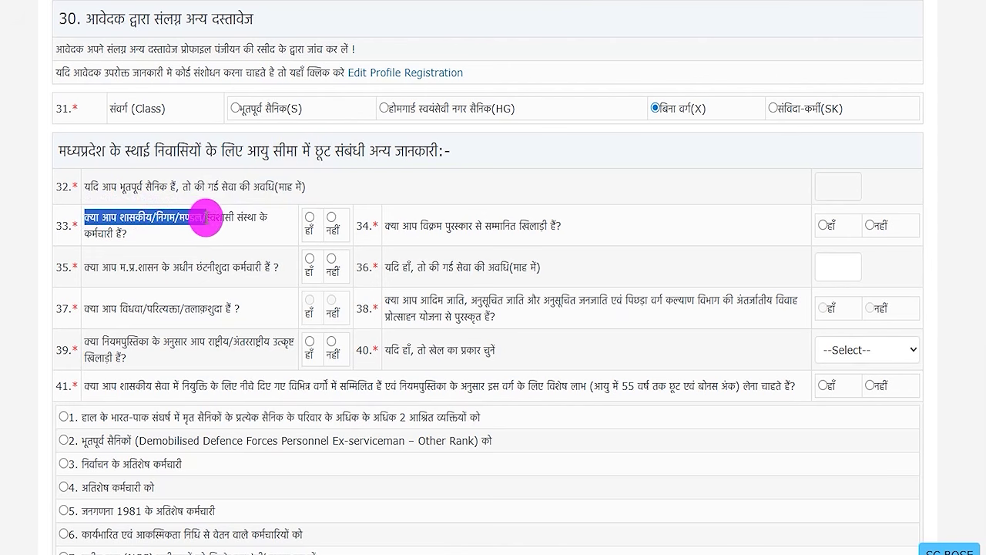
click(330, 218)
drag(402, 224, 469, 225)
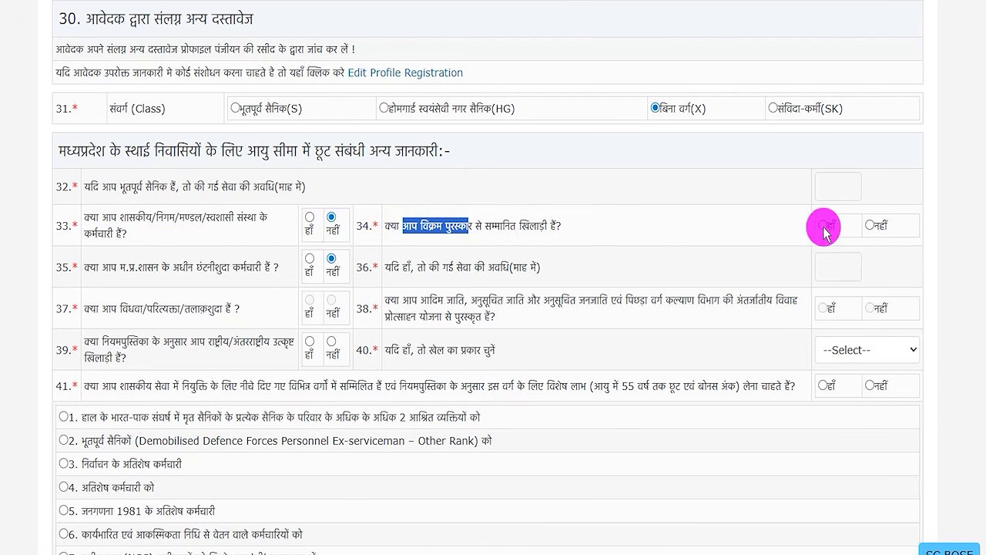
click(870, 225)
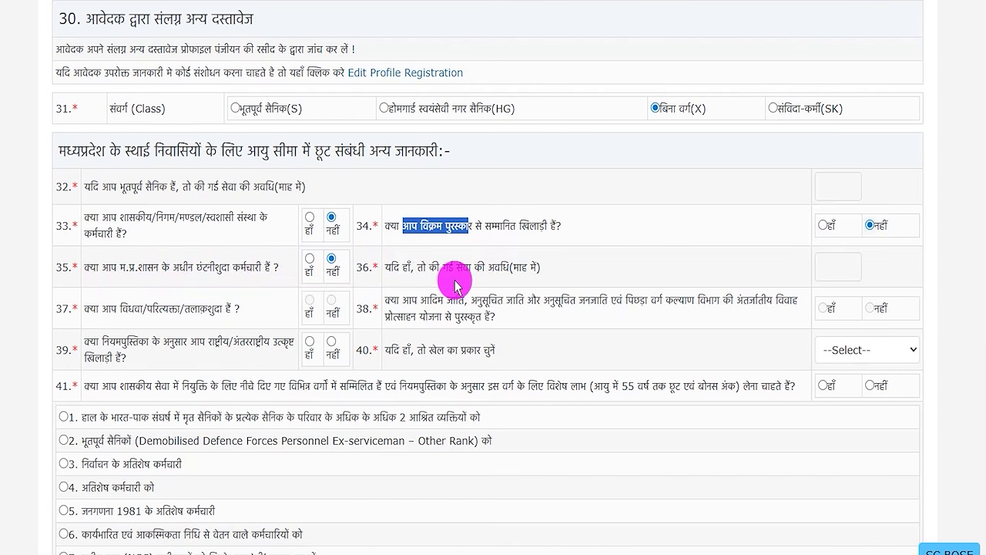
Highlight the texts of questions 36, 37 and 39, and answer नहीं to question 39 on being an outstanding national or international player
drag(429, 267, 509, 268)
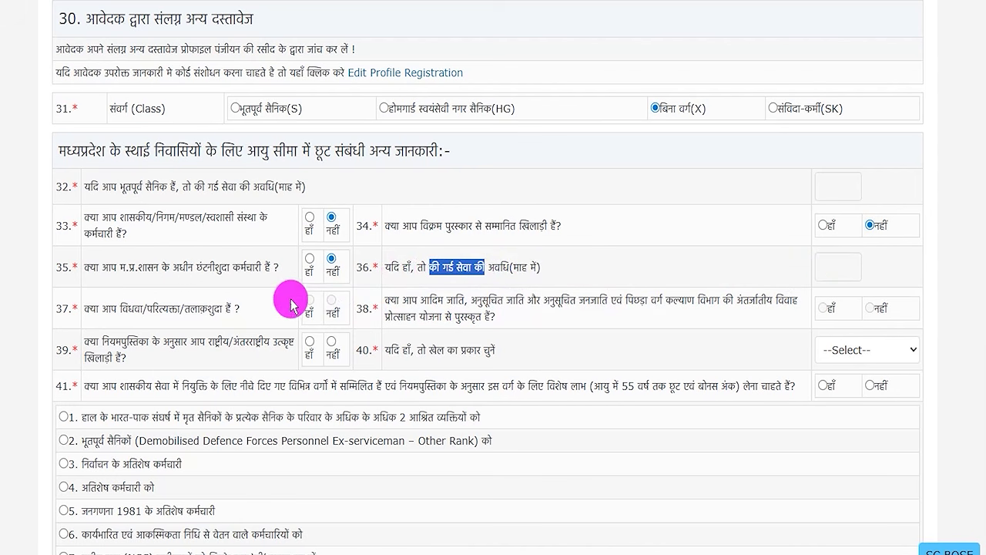
drag(116, 310, 484, 315)
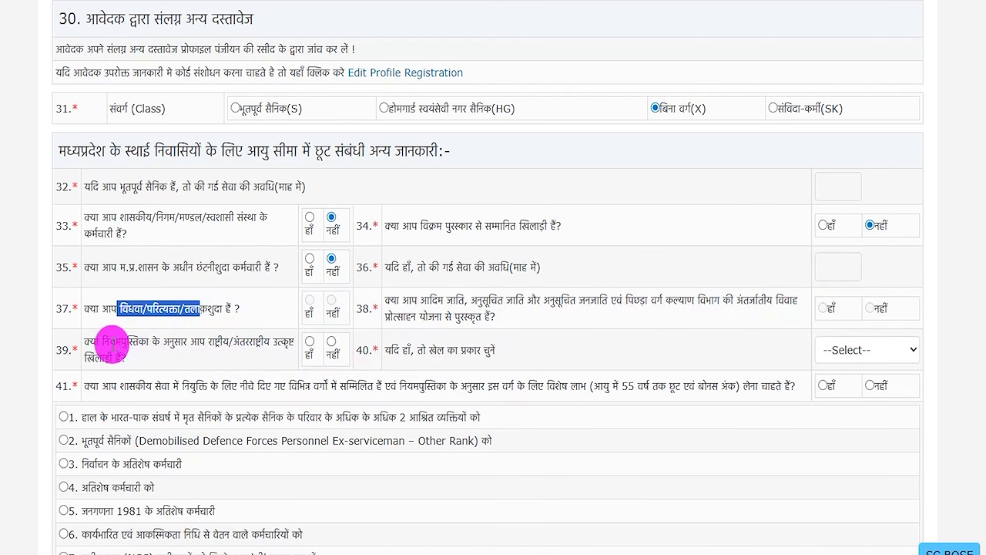
drag(108, 345, 222, 342)
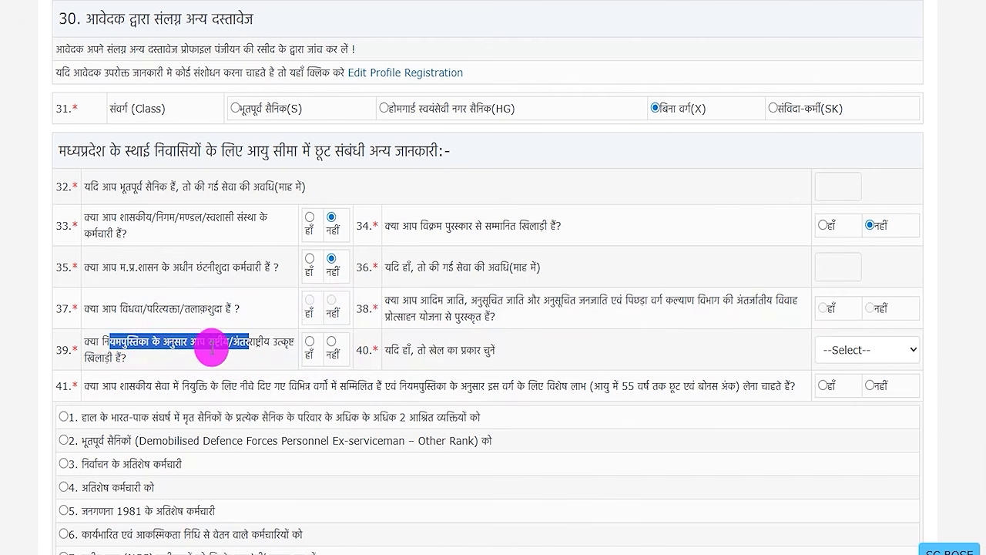
click(330, 339)
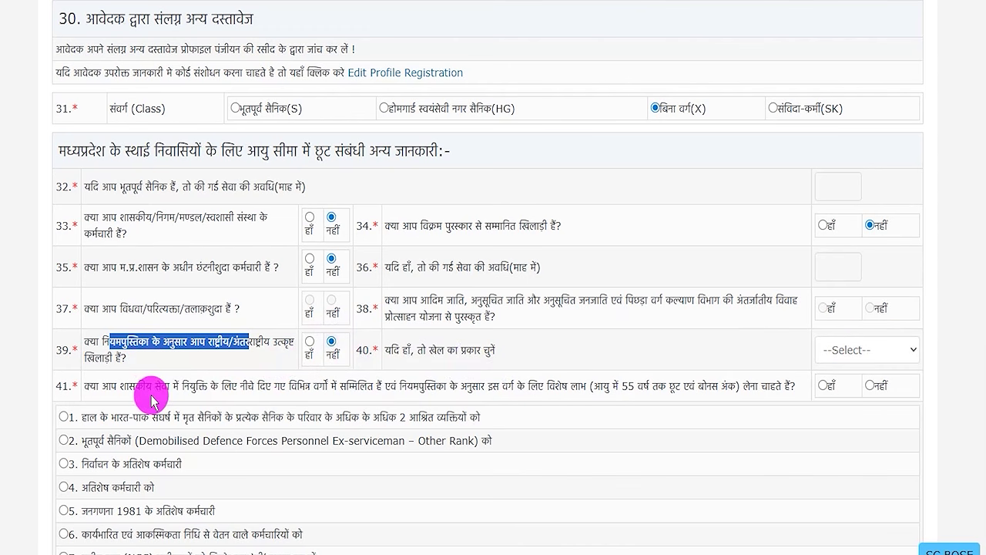
Answer नहीं to question 41 on the special age relaxation and bonus marks, and look over its listed categories
drag(100, 385, 585, 386)
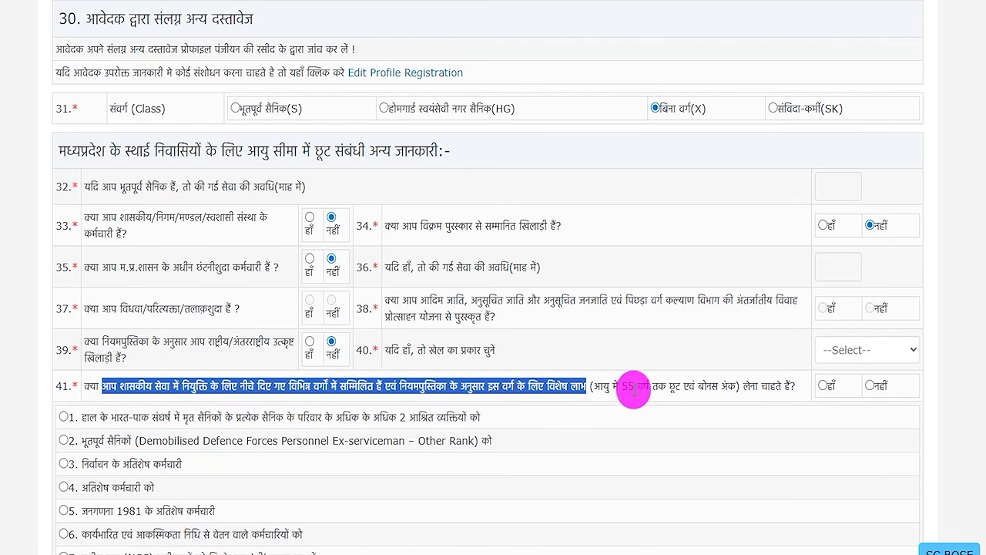
drag(656, 386, 710, 385)
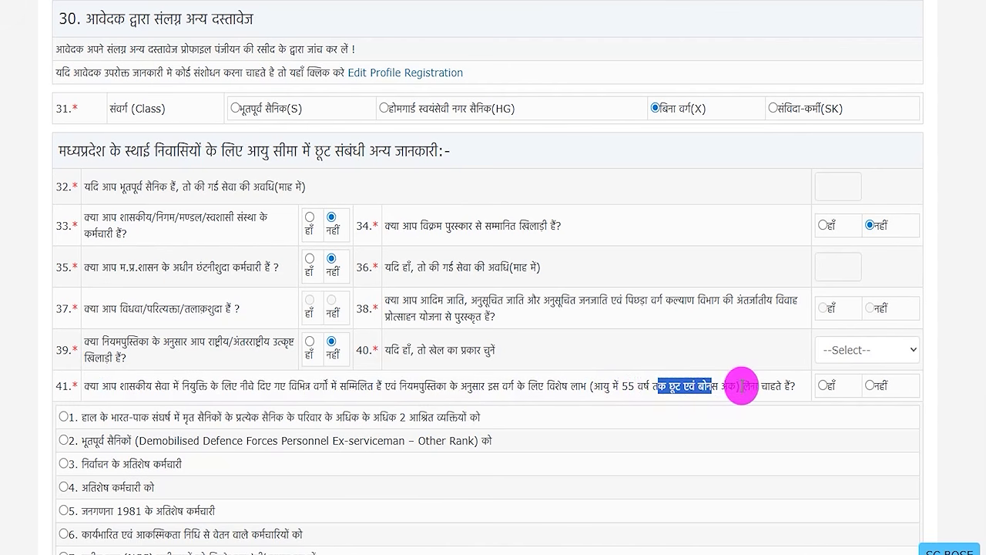
click(822, 386)
click(871, 389)
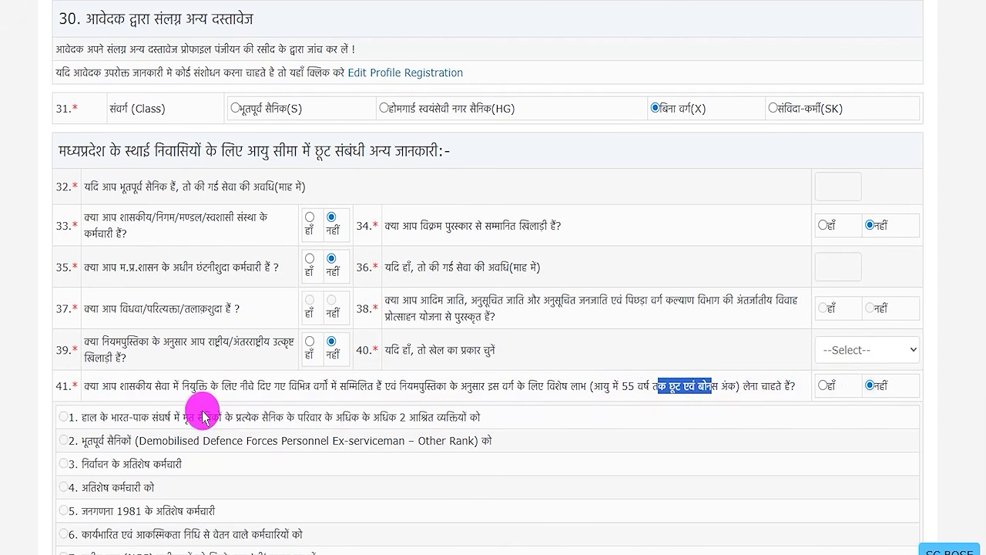
scroll(192, 407, down, 1)
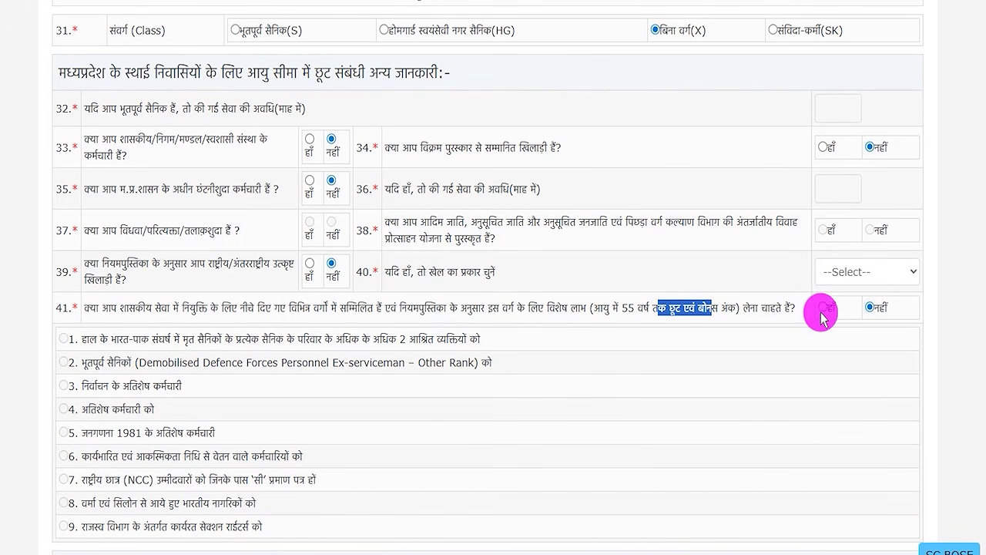
scroll(161, 370, down, 2)
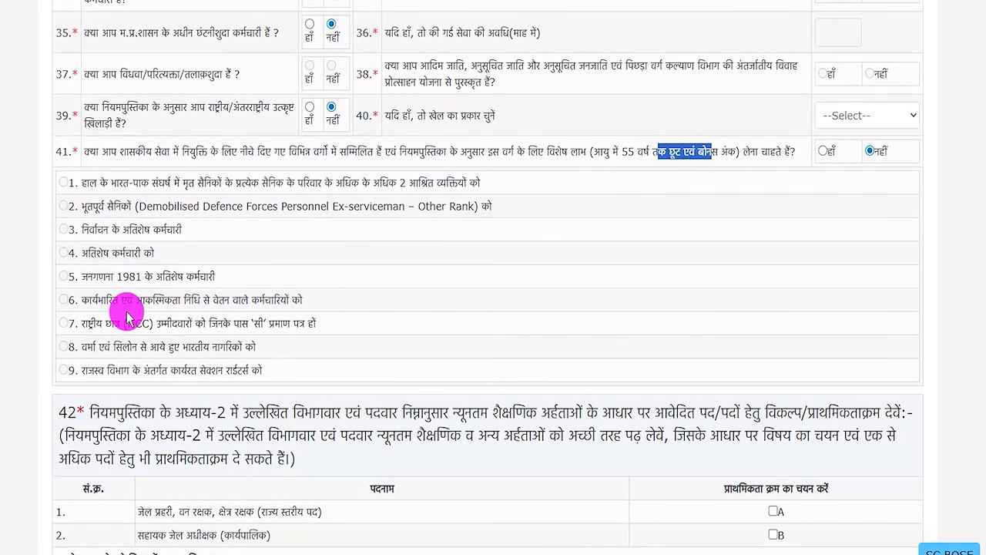
scroll(128, 316, up, 1)
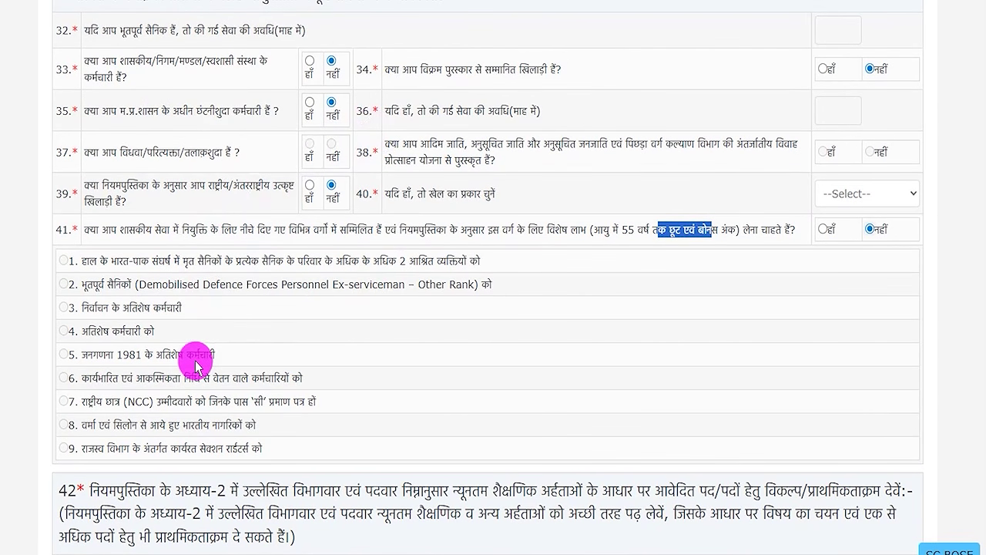
scroll(314, 348, up, 2)
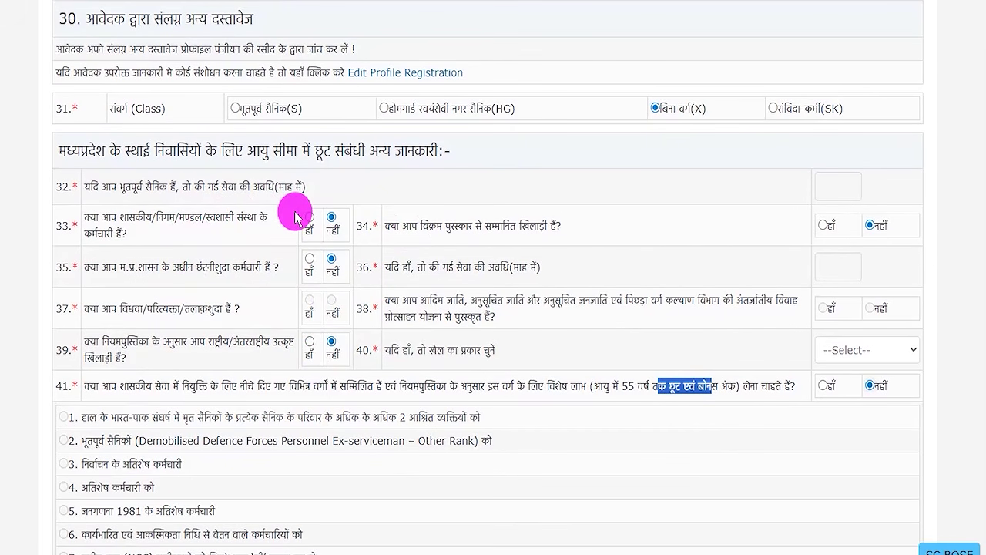
Tick both posts in section 42, with B for सहायक जेल अधीक्षक as first preference and A as second
scroll(285, 335, down, 5)
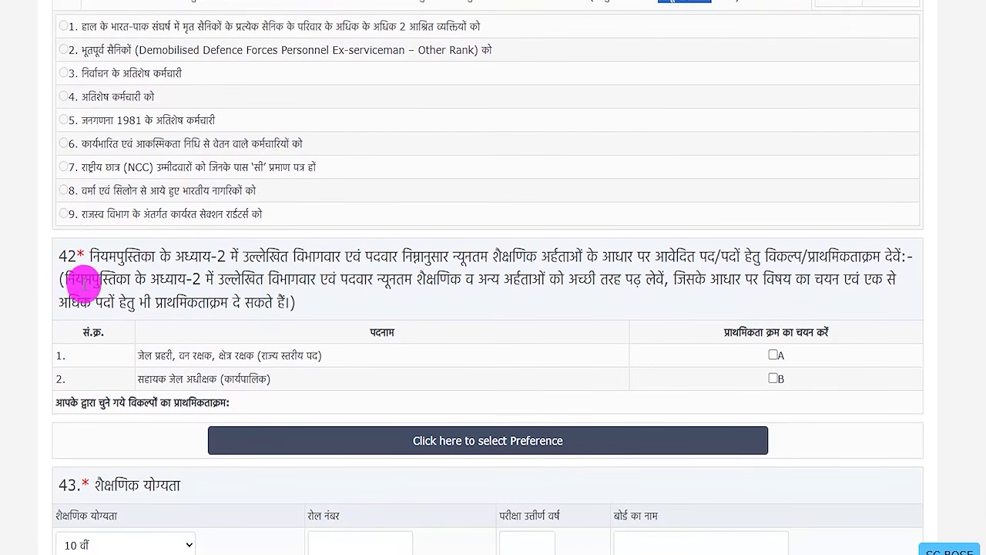
scroll(164, 316, down, 1)
scroll(164, 315, down, 1)
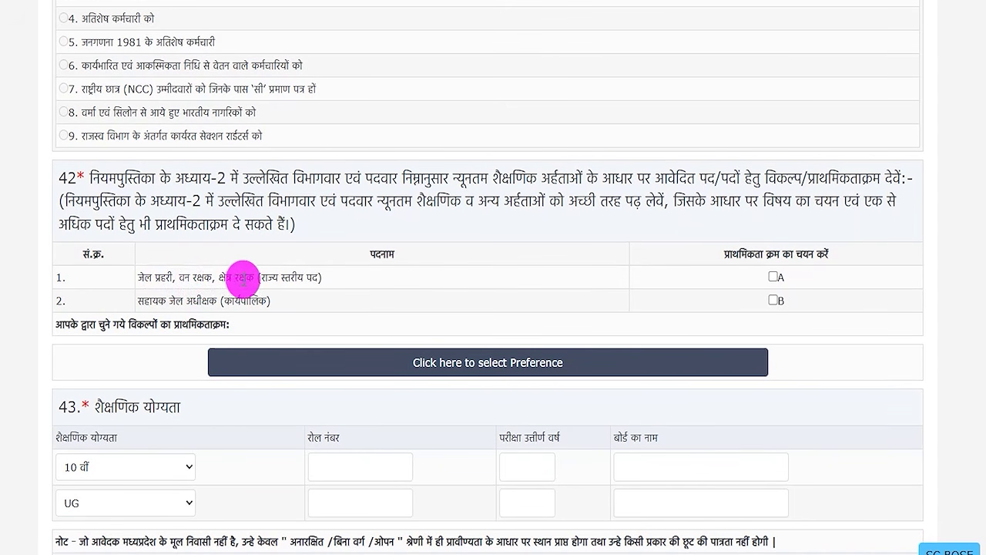
drag(151, 296, 184, 299)
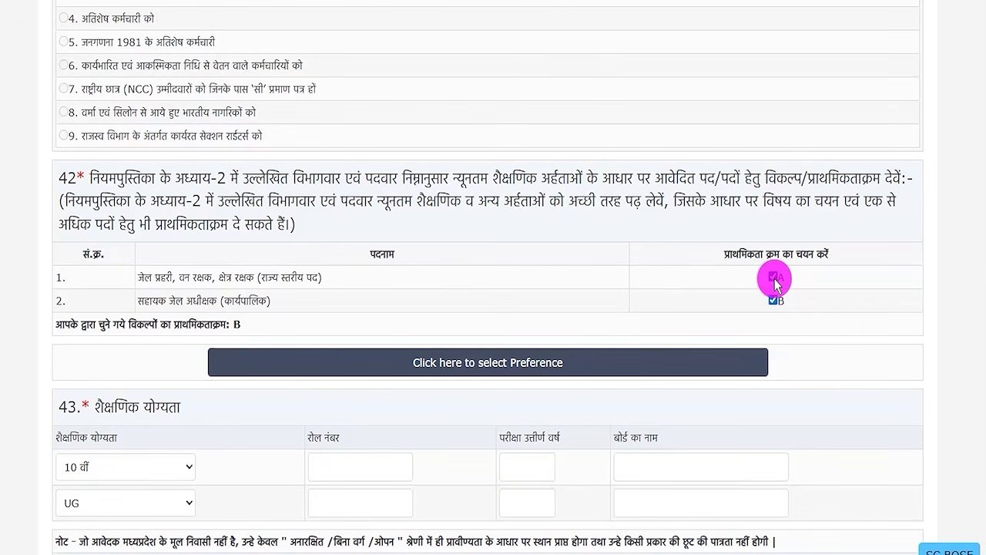
click(773, 277)
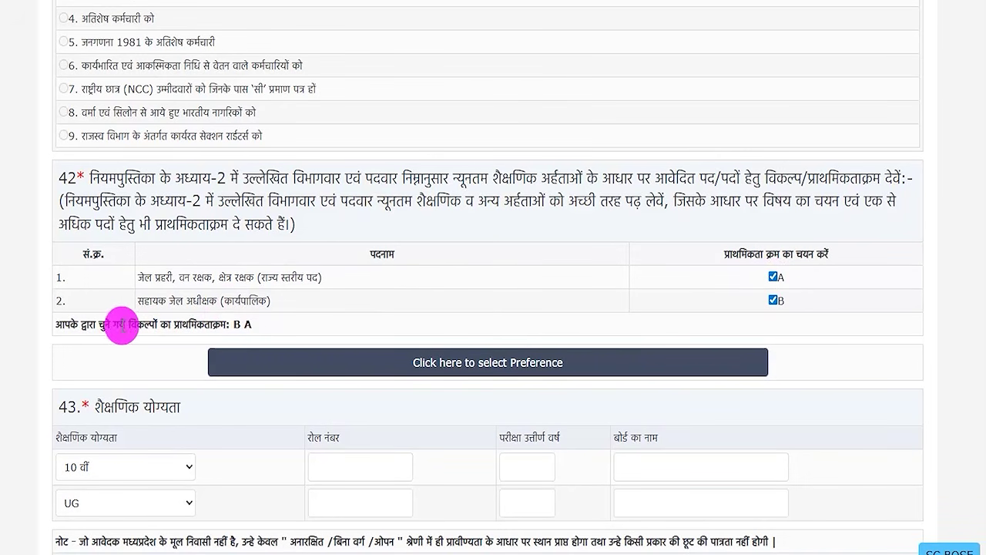
Redo the post preferences in section 42 with A first and B second, and confirm the preference selection
drag(119, 324, 196, 324)
click(773, 300)
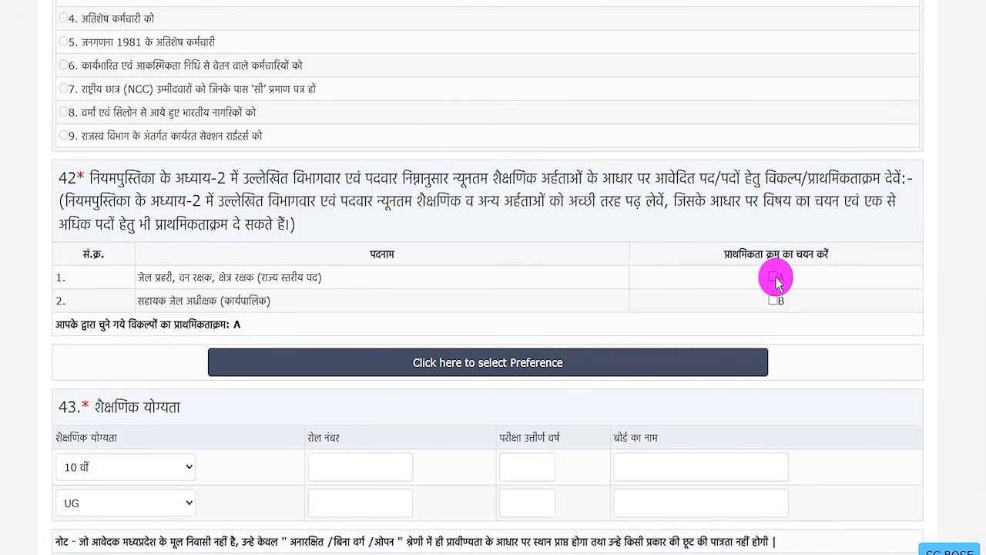
click(774, 301)
drag(232, 325, 254, 325)
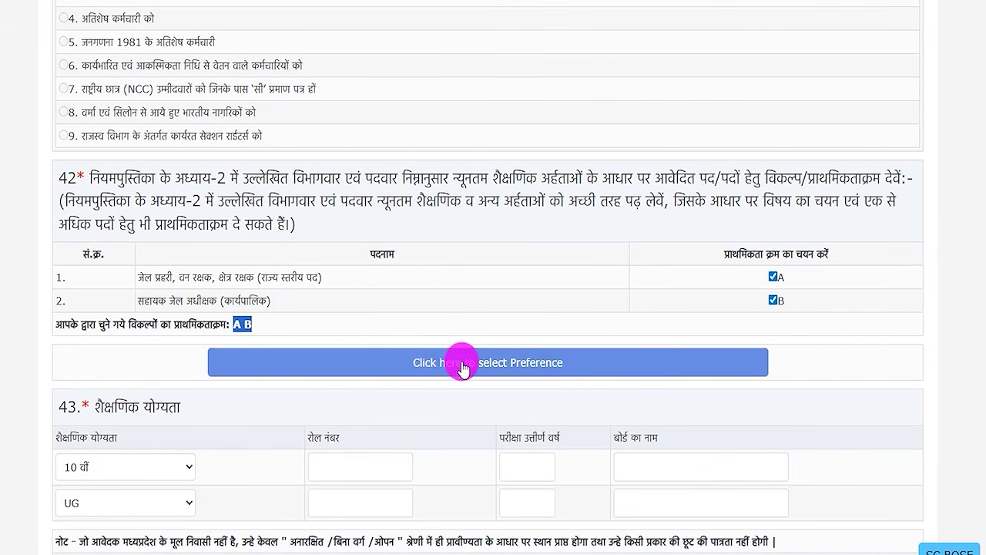
click(533, 372)
Look through the 10 वीं row of section 43, covering the qualification options, roll number, passing year and board name fields
scroll(450, 272, down, 2)
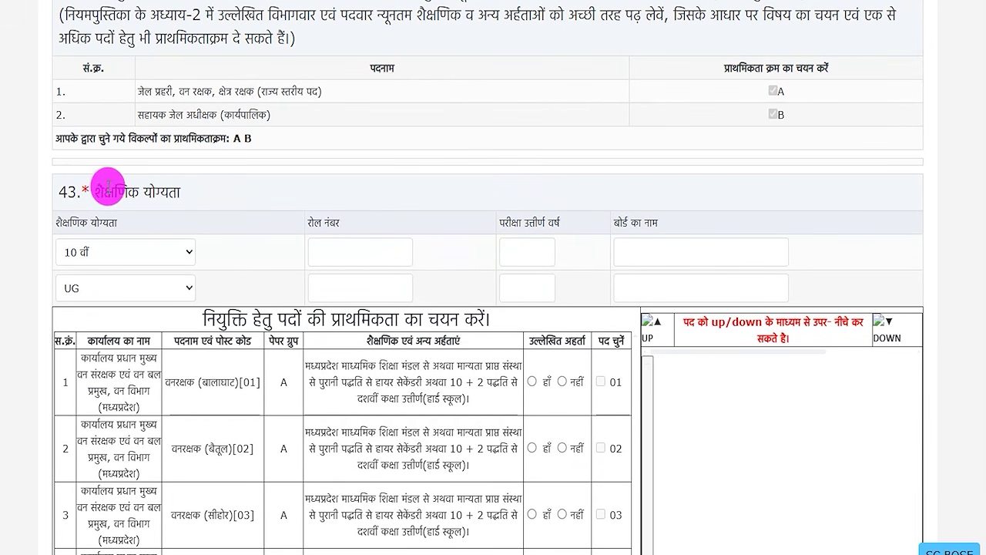
drag(106, 188, 168, 191)
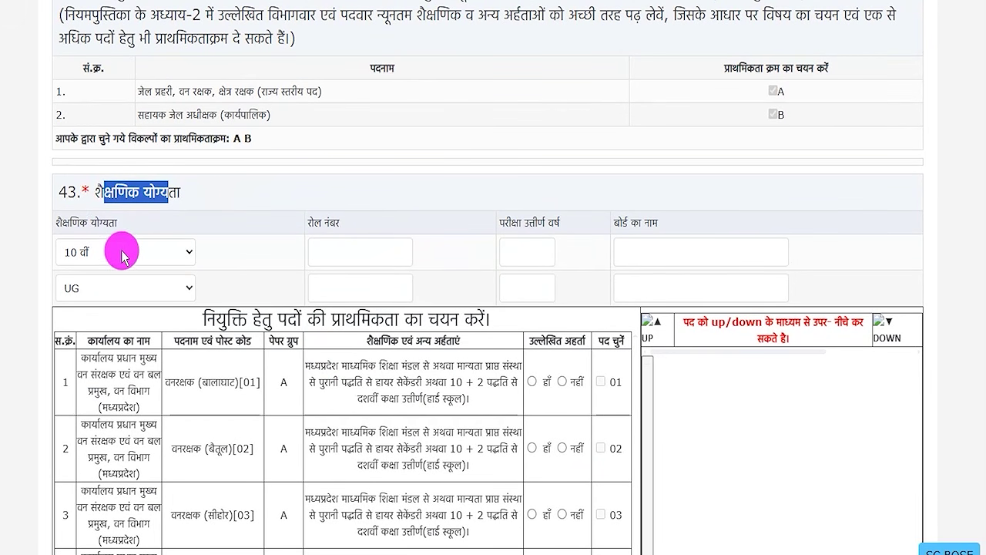
click(146, 254)
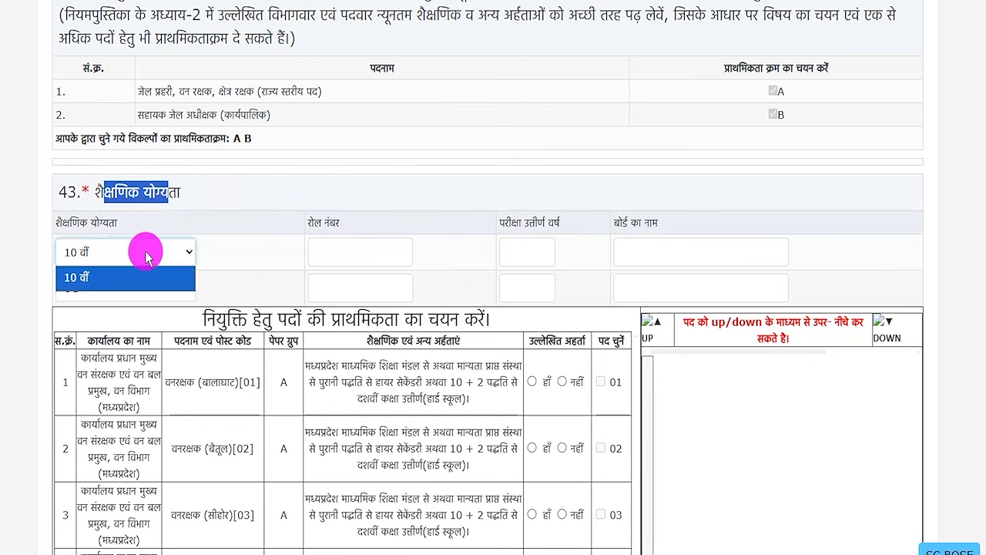
click(316, 218)
click(333, 245)
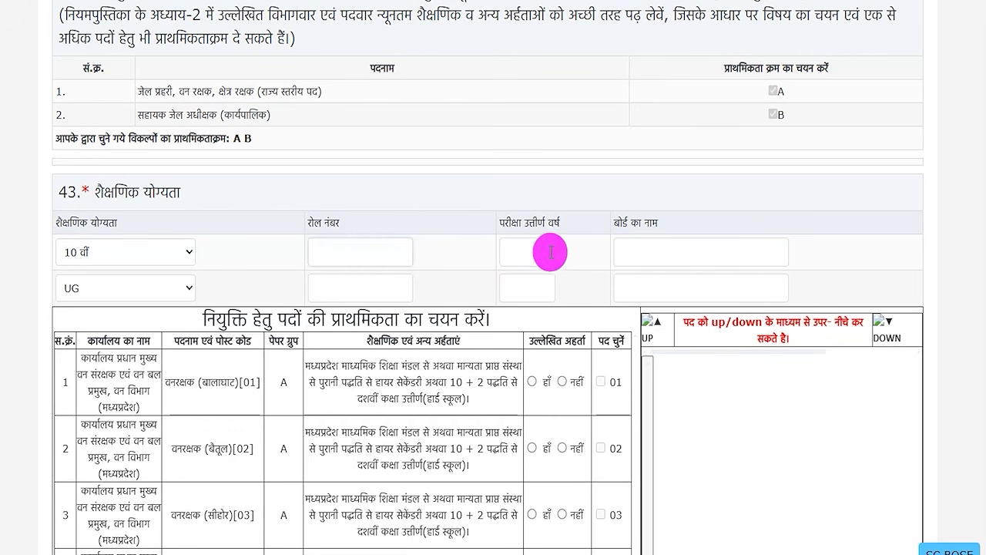
drag(505, 222, 547, 222)
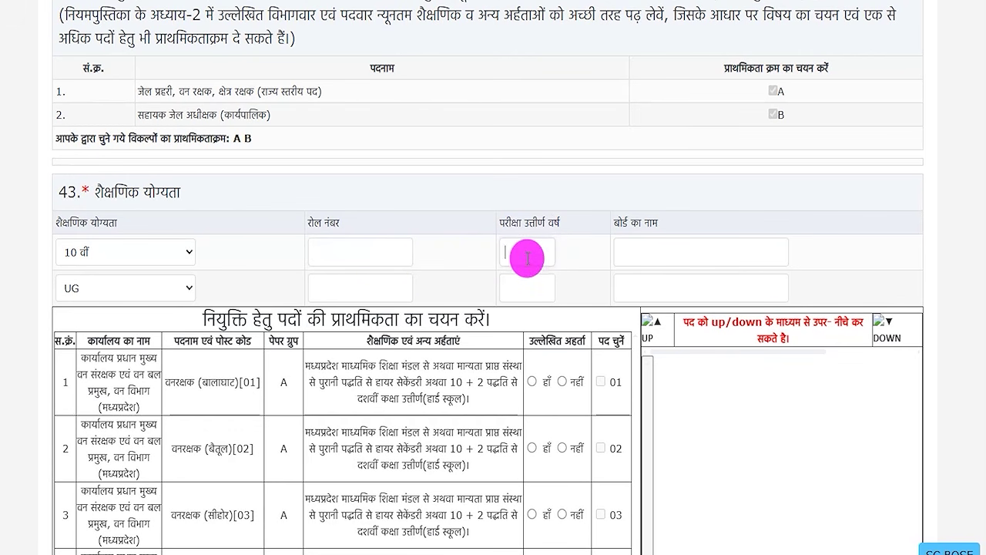
drag(614, 223, 671, 224)
click(644, 254)
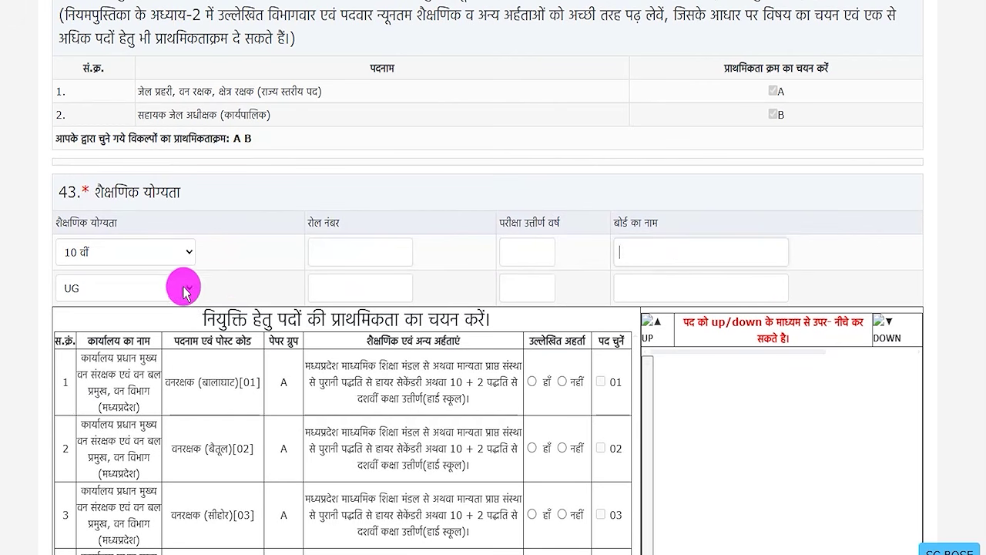
Look through the UG row of section 43, covering the qualification options, roll number and passing year fields
click(153, 290)
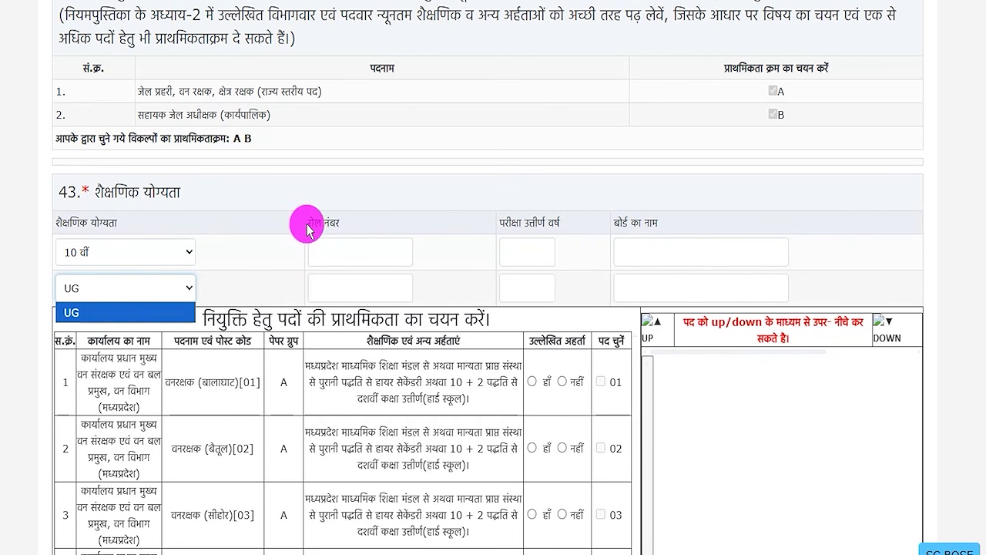
drag(308, 222, 327, 223)
click(329, 281)
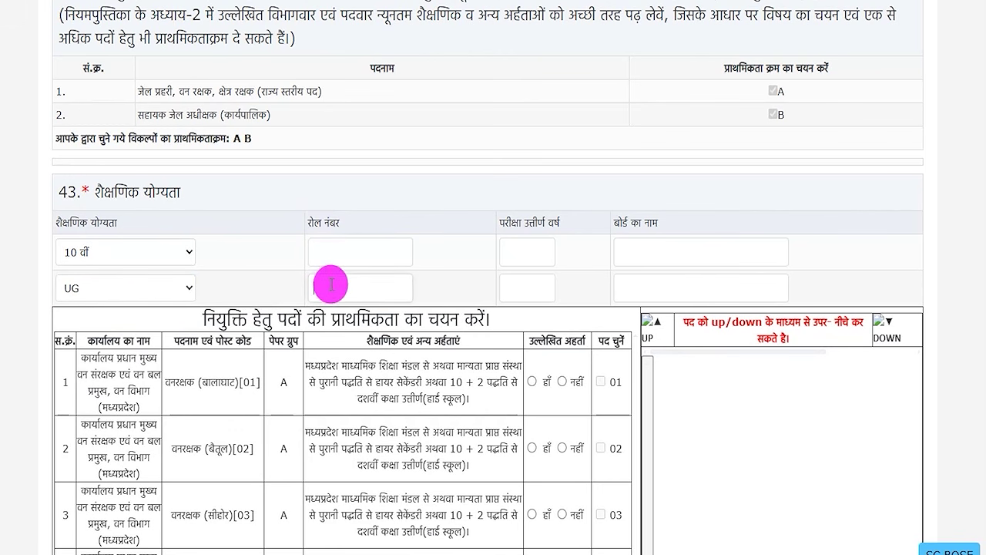
drag(519, 225, 543, 221)
click(526, 279)
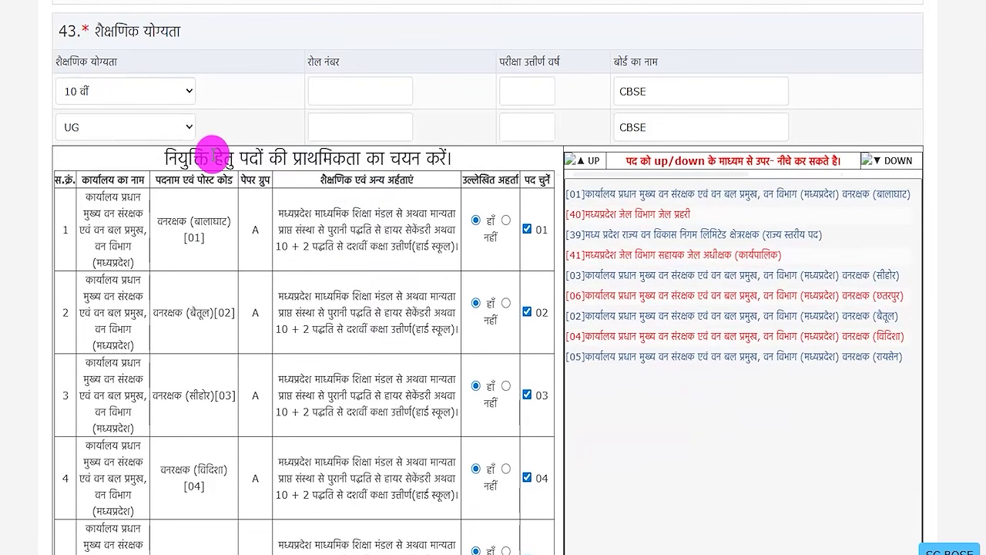
Highlight the post preference table's heading and the educational qualification text, and review the first forest guard posts
drag(213, 155, 389, 158)
scroll(330, 261, down, 1)
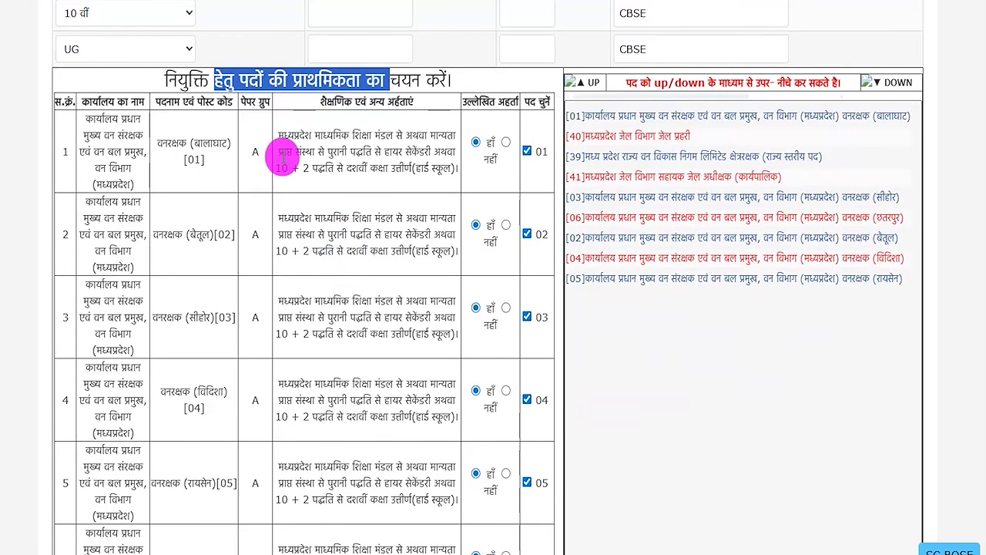
drag(294, 134, 389, 168)
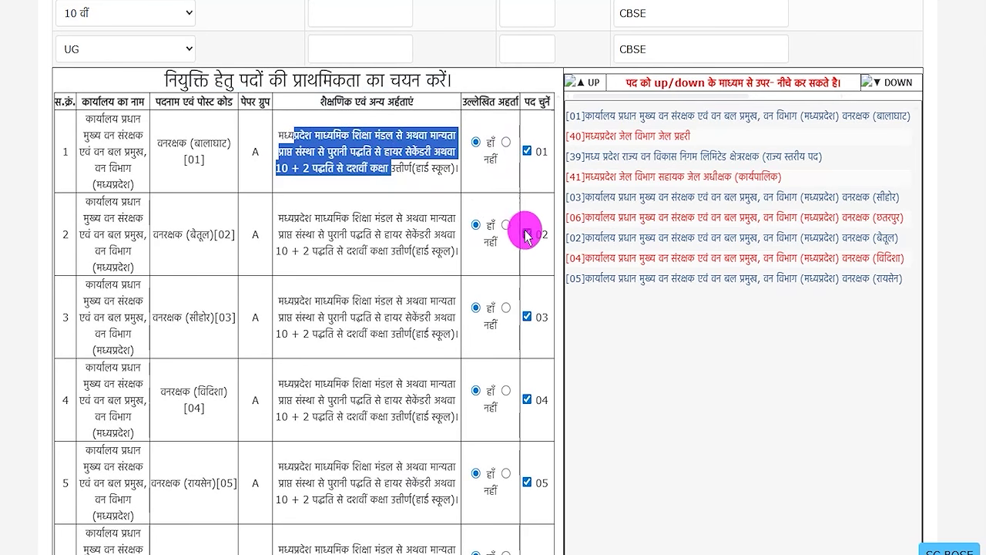
scroll(211, 278, down, 1)
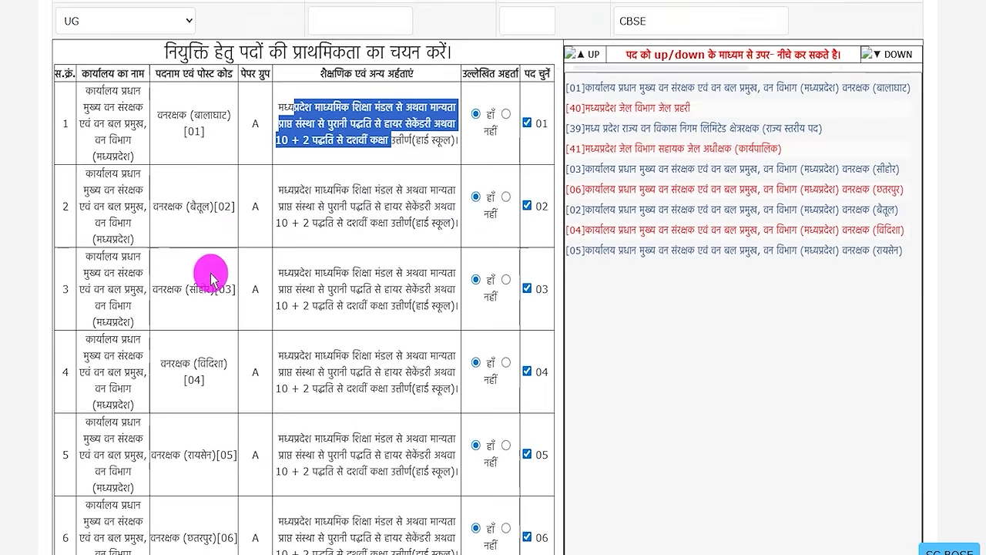
scroll(211, 278, down, 2)
drag(301, 301, 352, 308)
Answer नहीं to holding the stated qualification for post 16, वनरक्षक (झाबुआ)
scroll(352, 286, down, 6)
scroll(352, 288, down, 5)
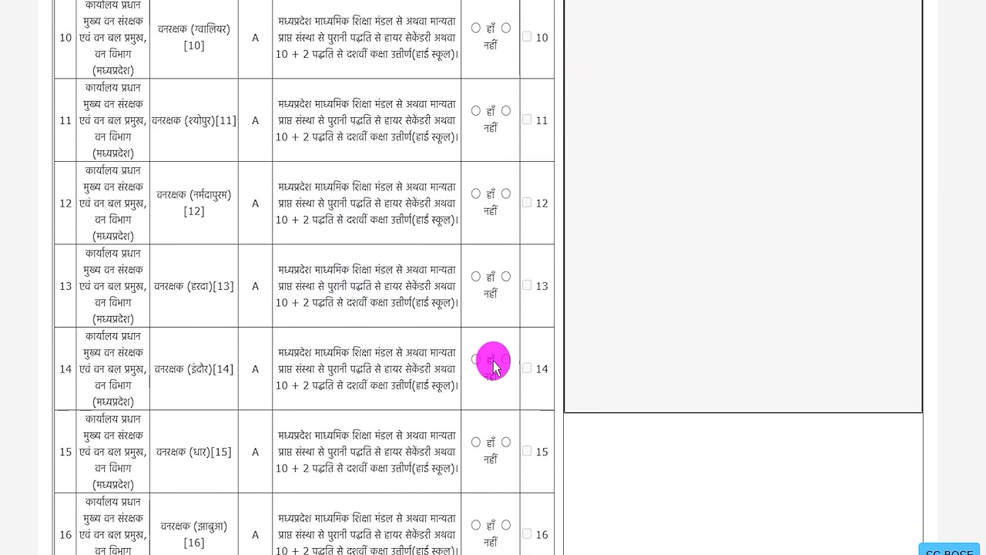
scroll(419, 356, down, 2)
scroll(419, 356, down, 2)
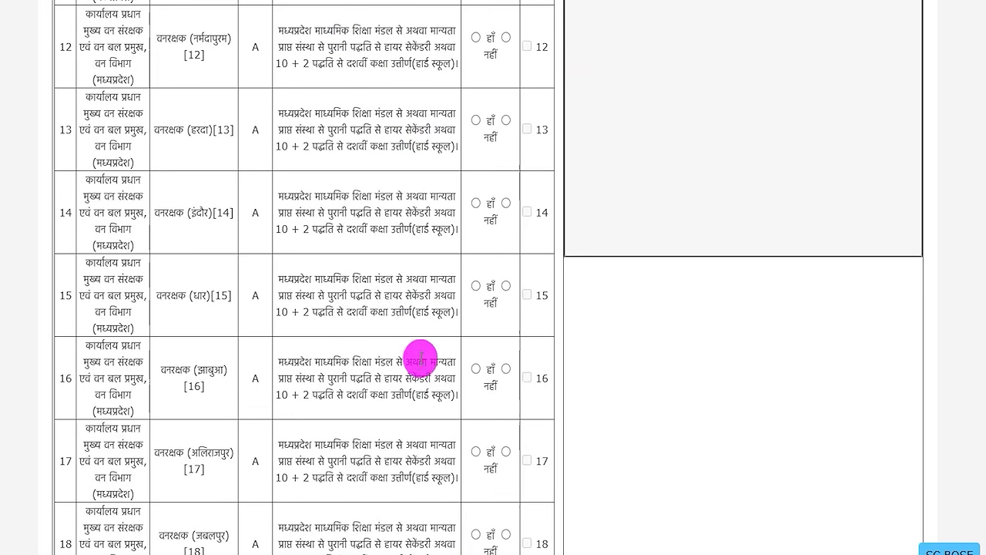
click(506, 370)
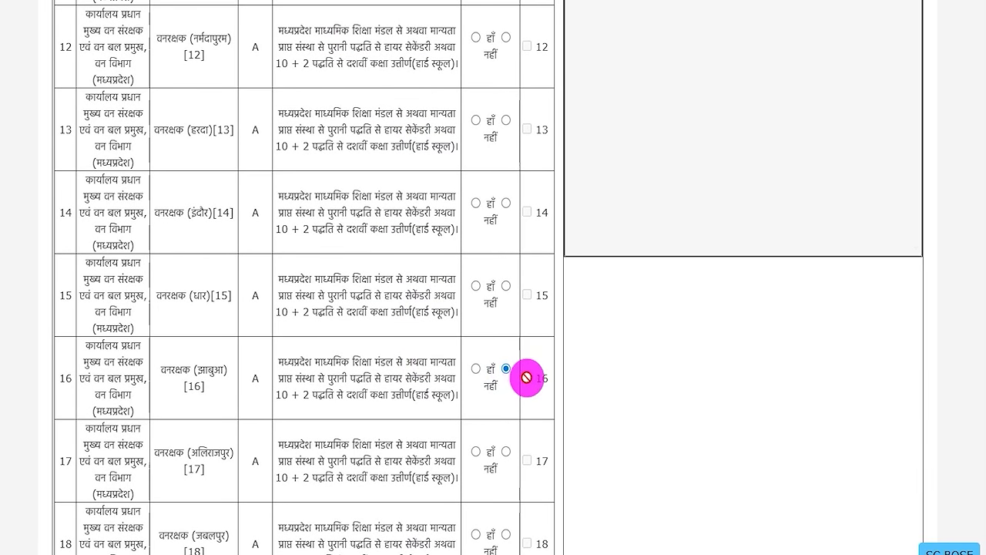
Look over the forest guard posts beyond number 16, and go back to the selected posts and their preference order
scroll(376, 369, down, 5)
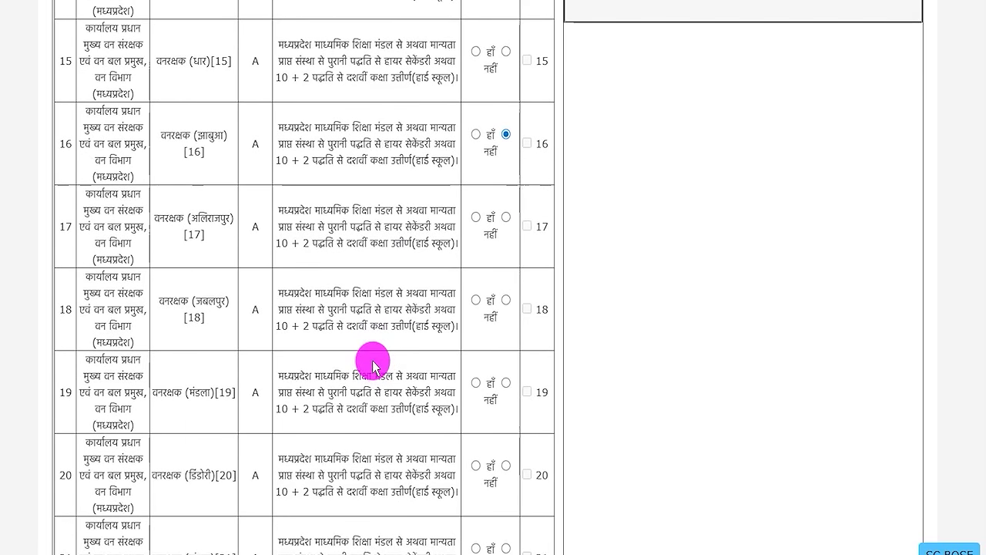
scroll(375, 363, down, 2)
scroll(379, 335, up, 6)
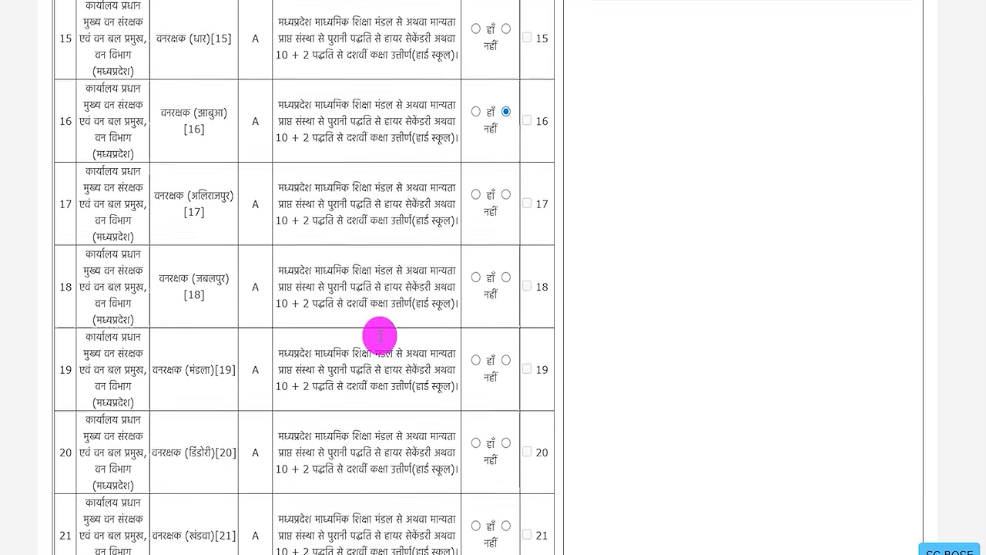
scroll(380, 335, up, 2)
scroll(380, 340, up, 8)
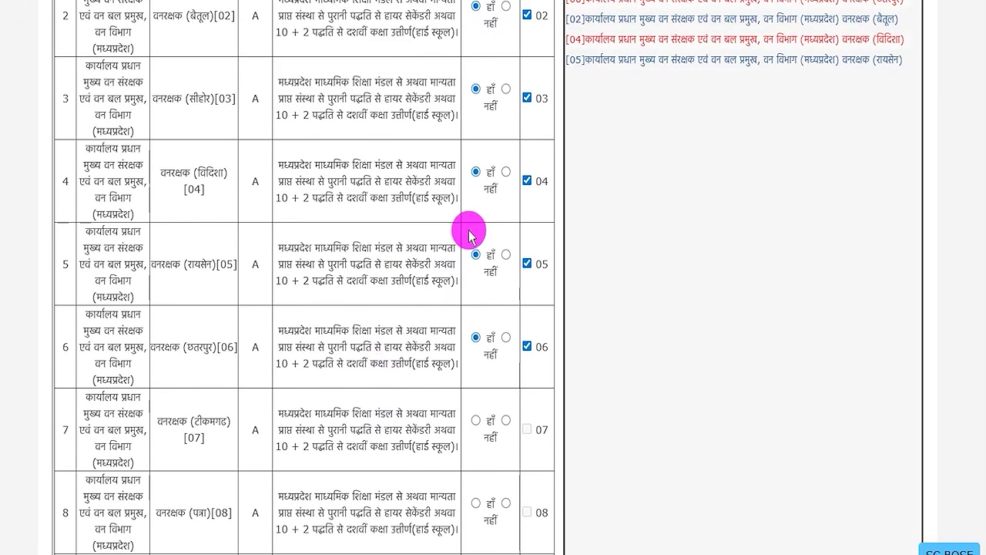
scroll(468, 229, up, 3)
click(524, 256)
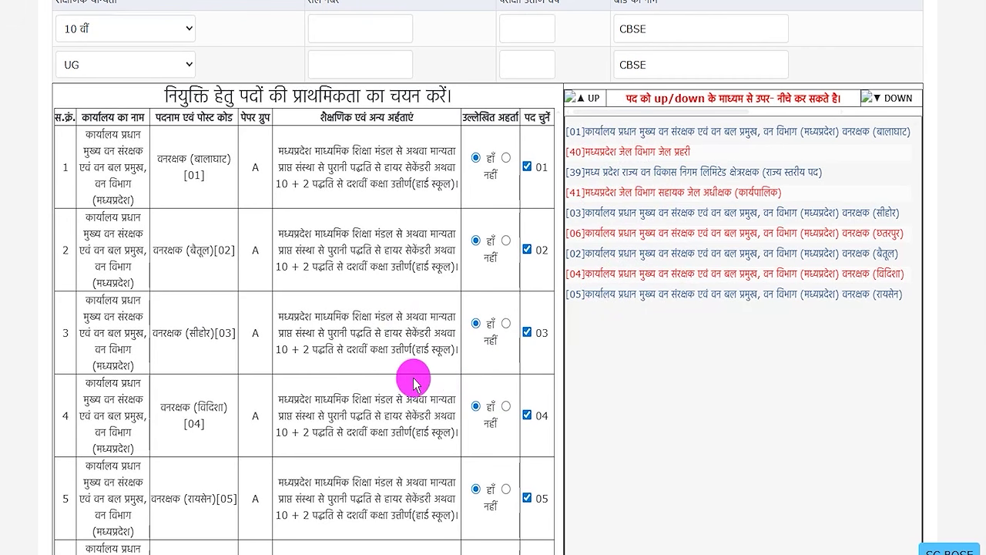
In section 44, pen-tick the हाँ answer and the employment registration number, registration date and district fields
scroll(414, 378, down, 6)
scroll(406, 379, down, 8)
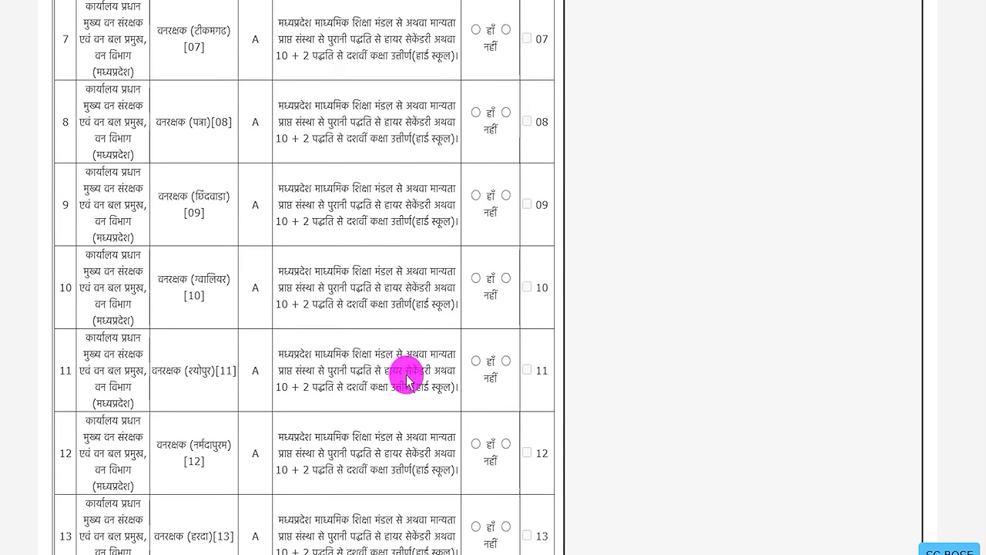
scroll(406, 378, down, 15)
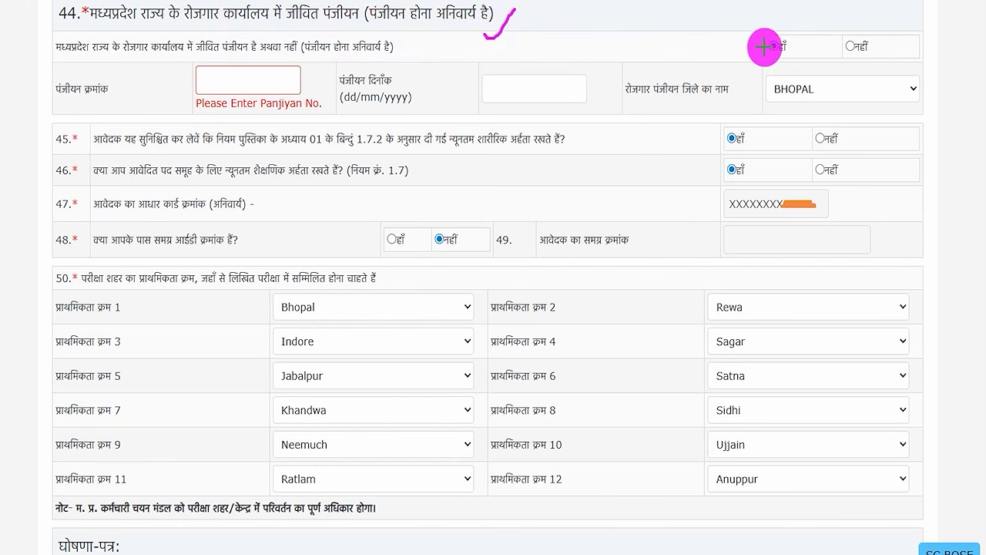
drag(775, 33, 793, 11)
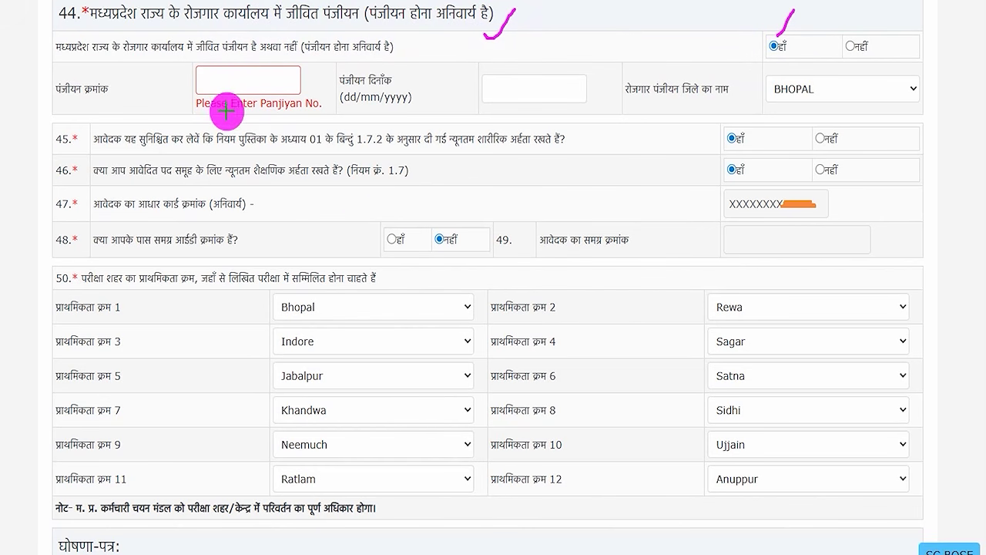
drag(250, 81, 271, 47)
drag(534, 93, 572, 53)
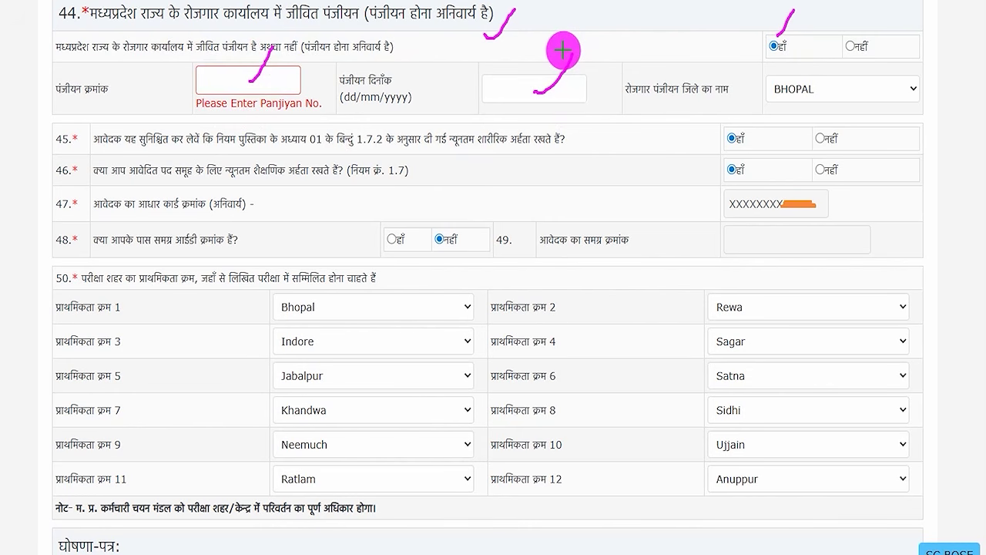
drag(821, 90, 865, 44)
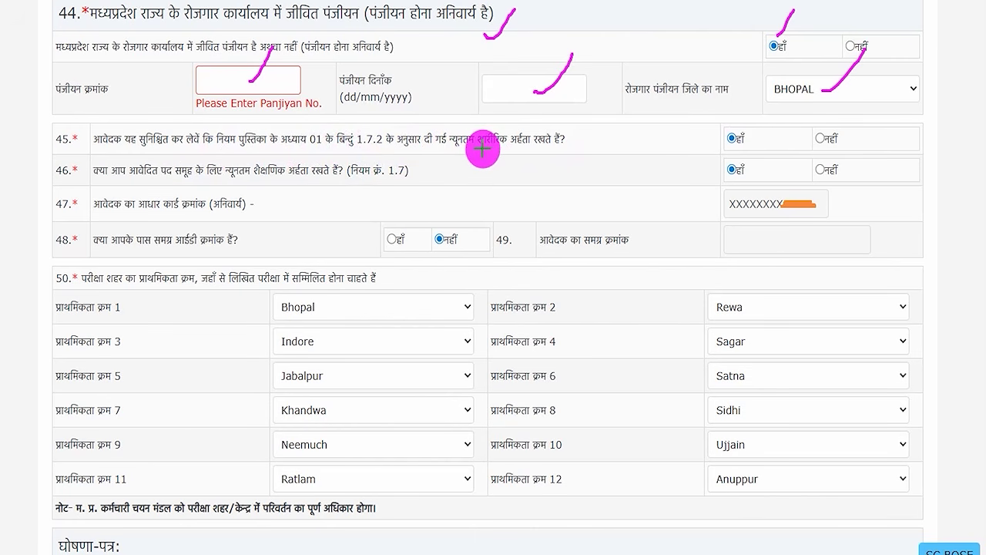
Underline the physical qualification in question 45, switch to the rulebook PDF and highlight the male and female height and chest standards in section 1.7.2
drag(479, 149, 555, 152)
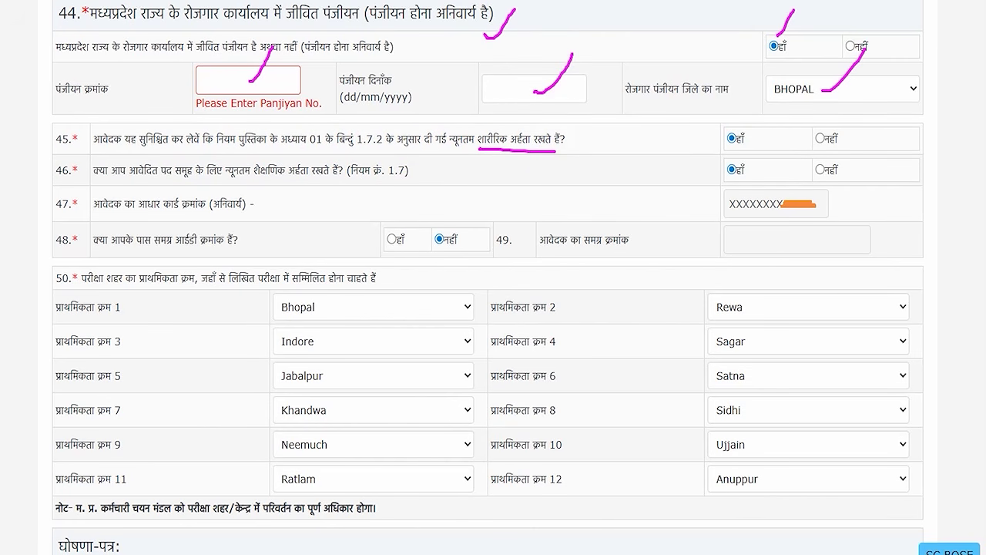
key(alt+Tab)
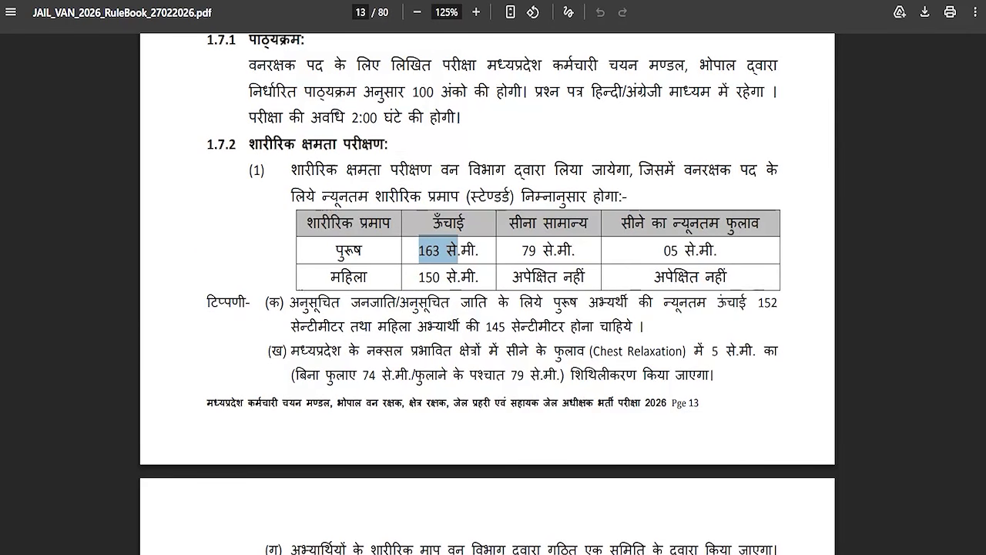
click(359, 248)
drag(335, 248, 464, 248)
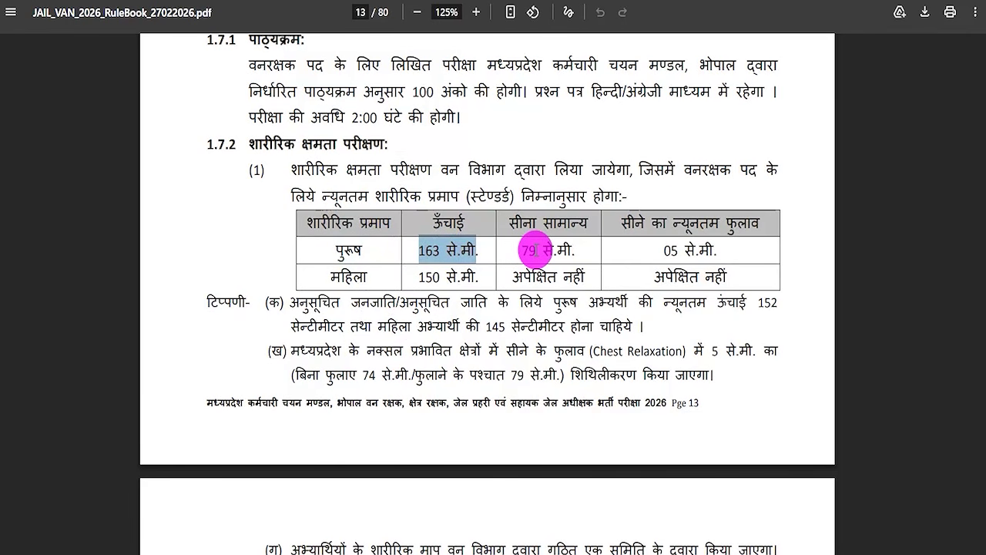
drag(520, 248, 568, 249)
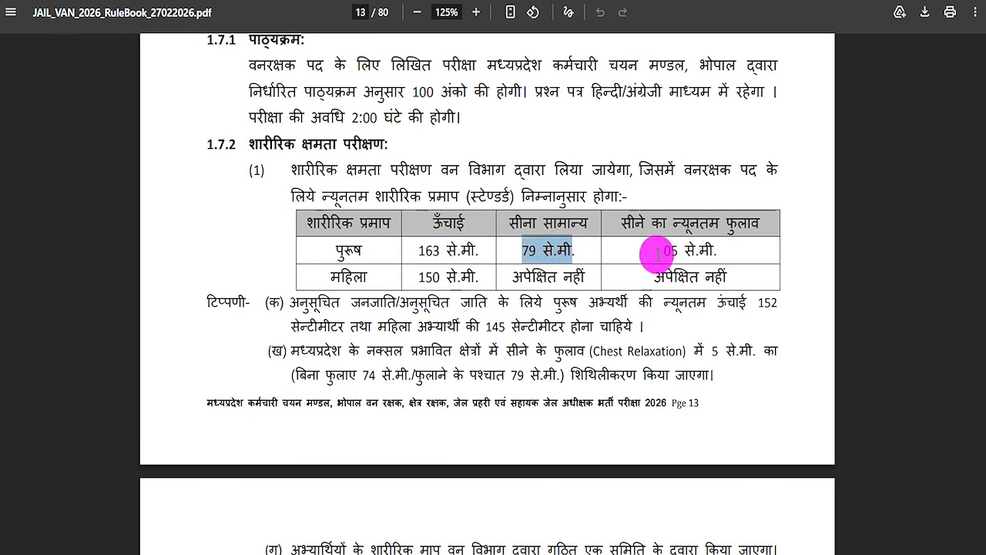
click(665, 250)
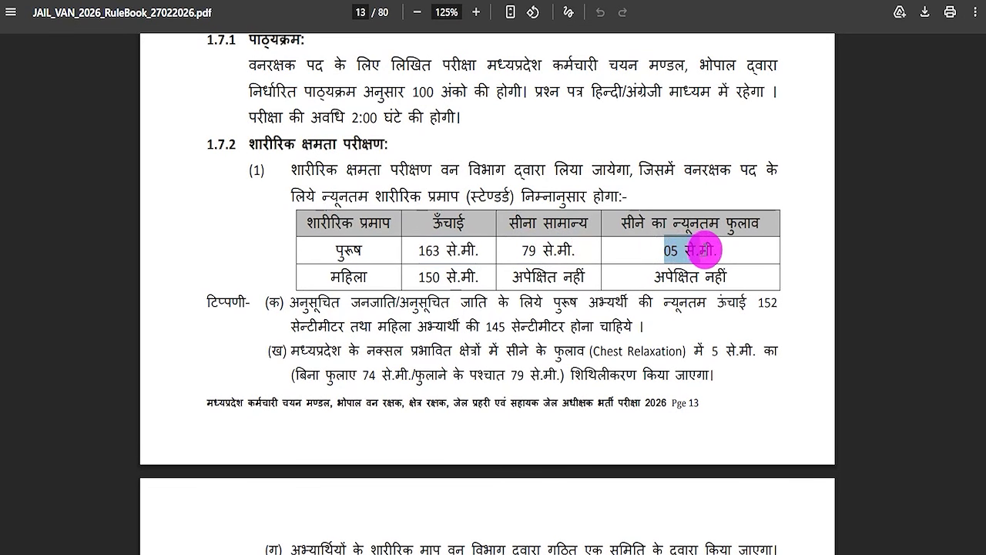
drag(343, 276, 460, 279)
drag(521, 277, 574, 278)
drag(331, 213, 540, 260)
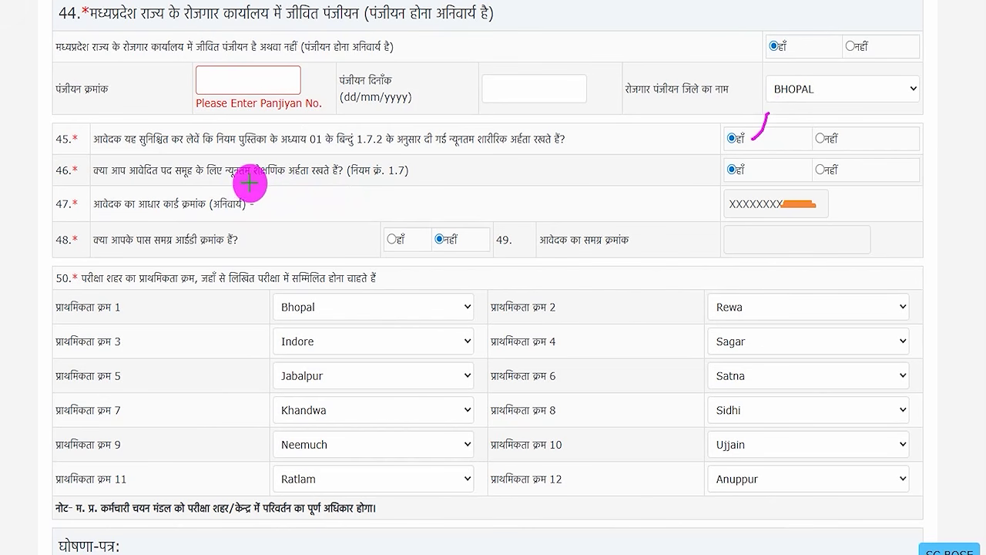
Underline शैक्षणिक in question 46, pen-tick its हाँ answer, and underline question 48 on the समग्र आईडी number
drag(245, 182, 278, 181)
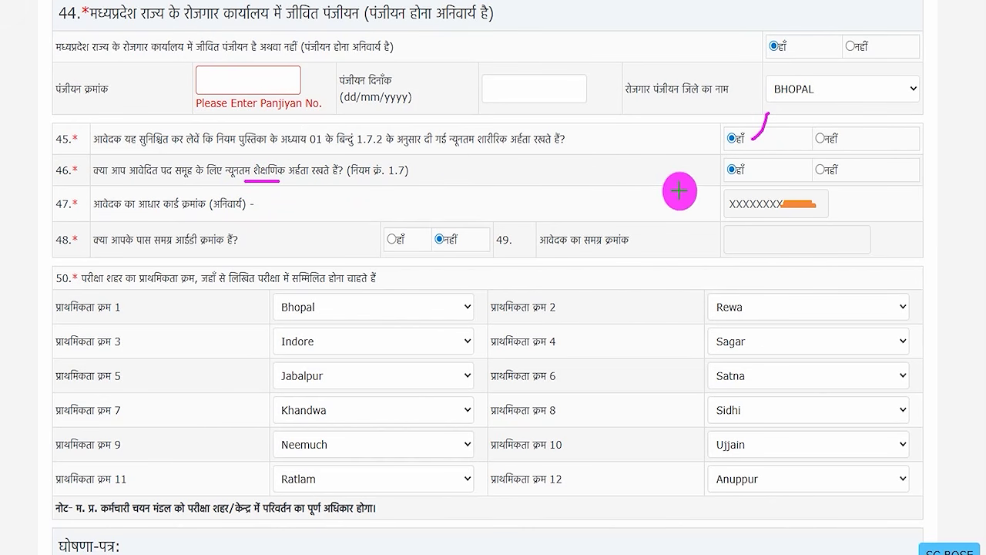
drag(748, 174, 763, 158)
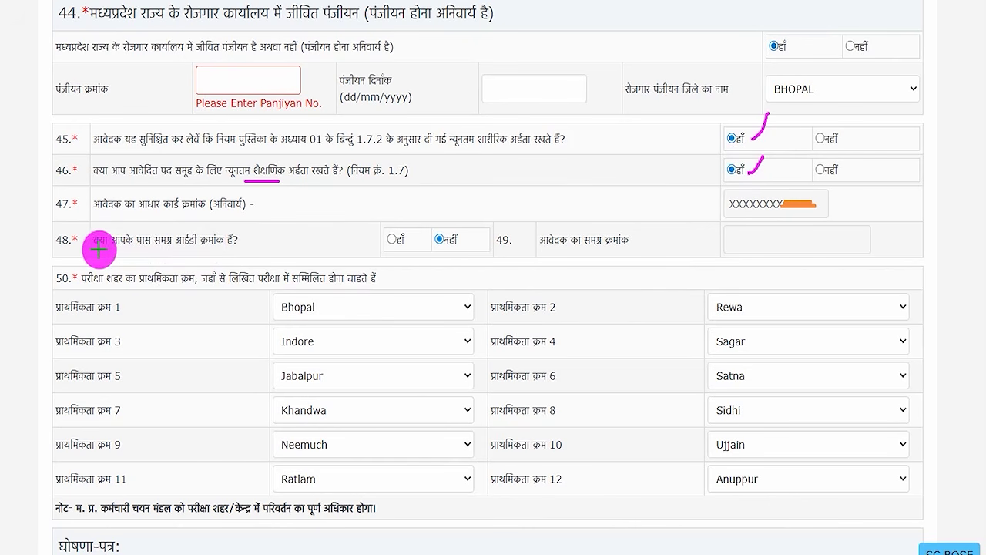
drag(93, 252, 193, 252)
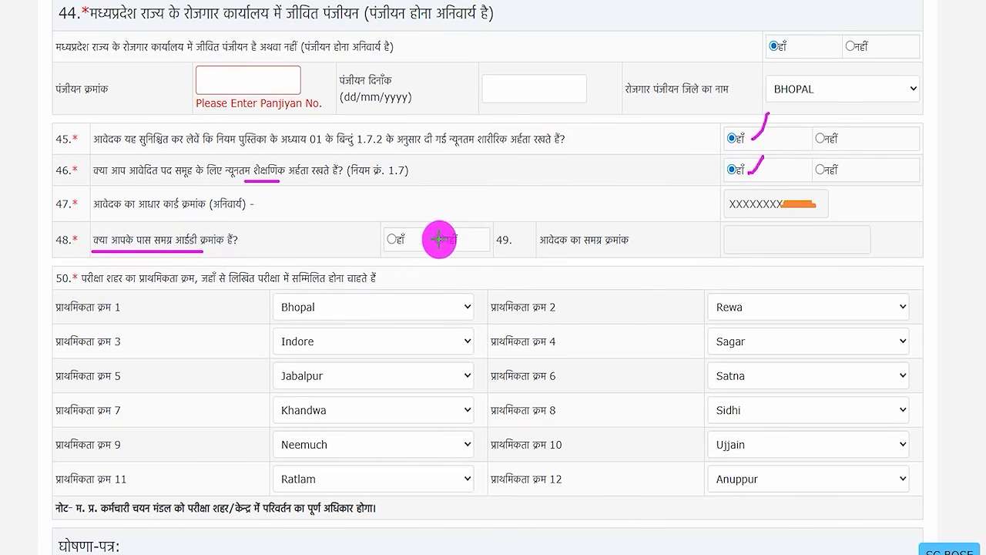
Pen-tick both the हाँ and नहीं answers of question 48 and the समग्र क्रमांक field of question 49
mouse_move(394, 240)
mouse_down()
mouse_move(406, 208)
mouse_move(472, 181)
mouse_up()
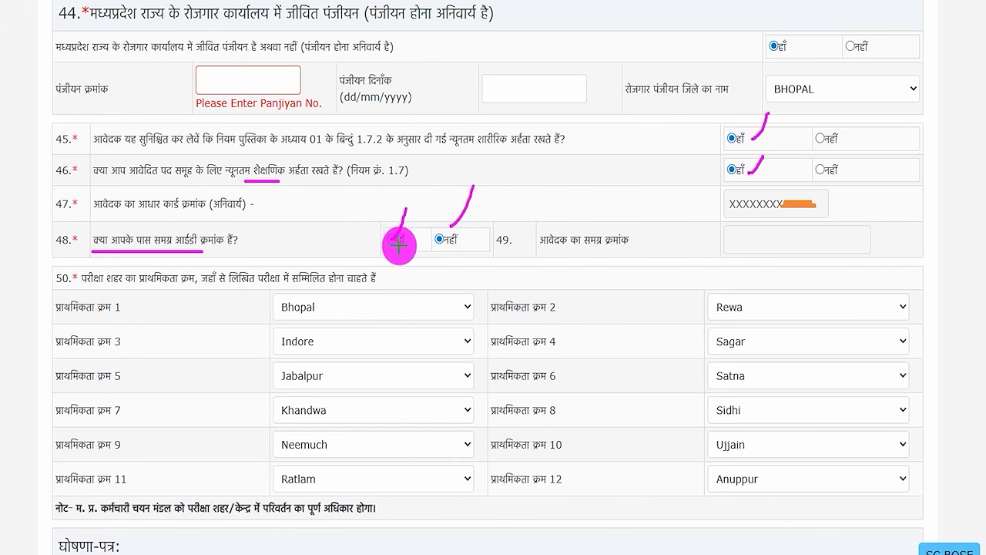
drag(746, 238, 767, 222)
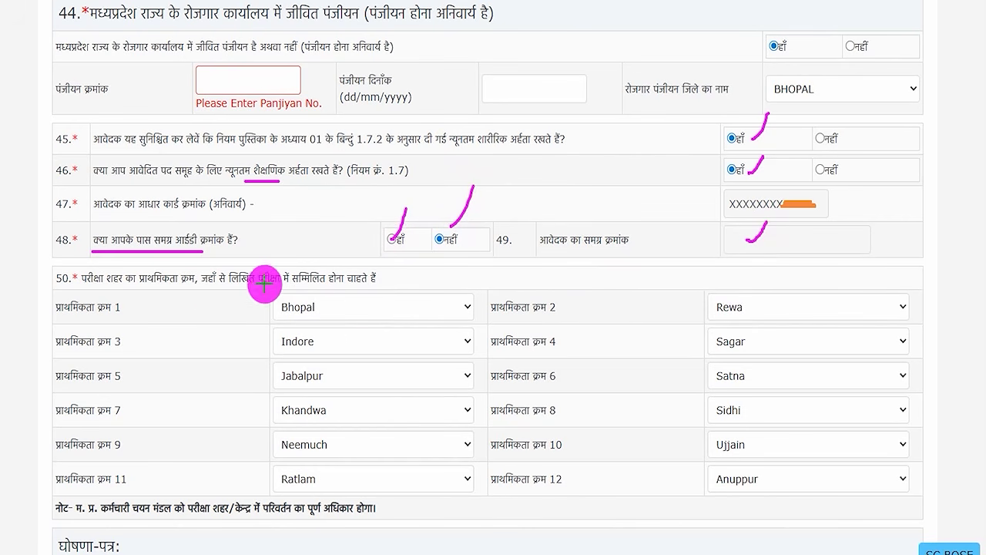
In question 50, pen-tick preference numbers 1, 3 and 12 and mark the exam cities chosen in both columns, including Bhopal, Indore, Rewa and Anuppur
drag(191, 316, 228, 268)
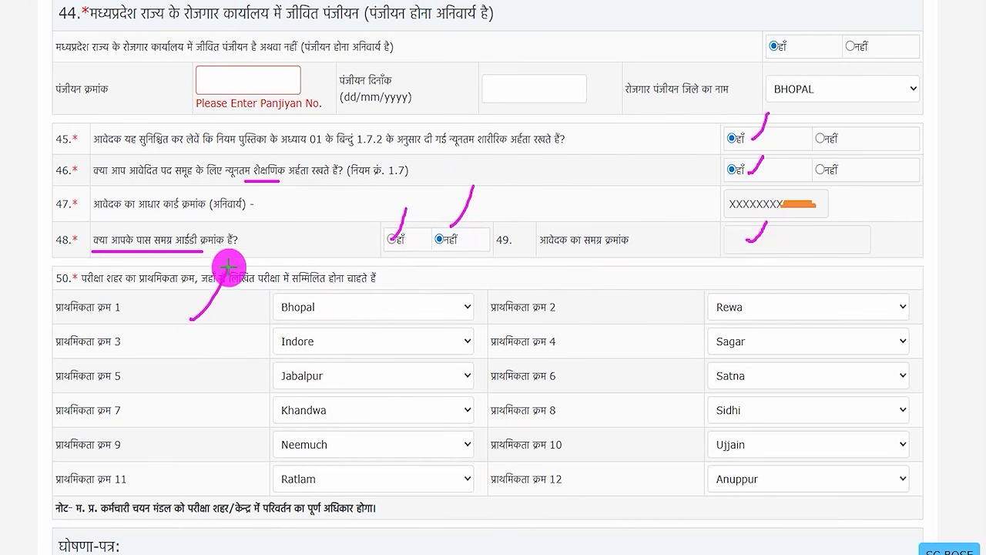
drag(191, 345, 221, 319)
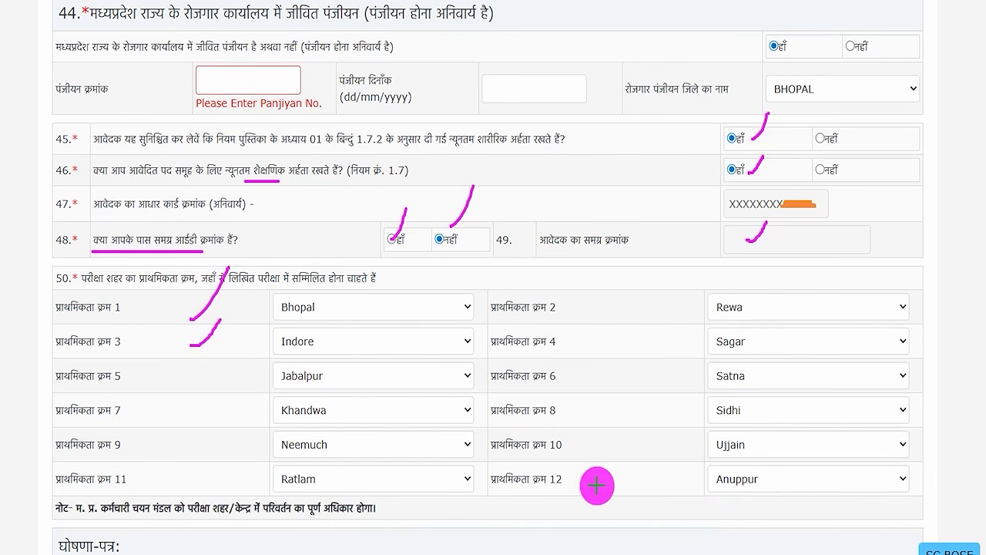
drag(594, 484, 638, 426)
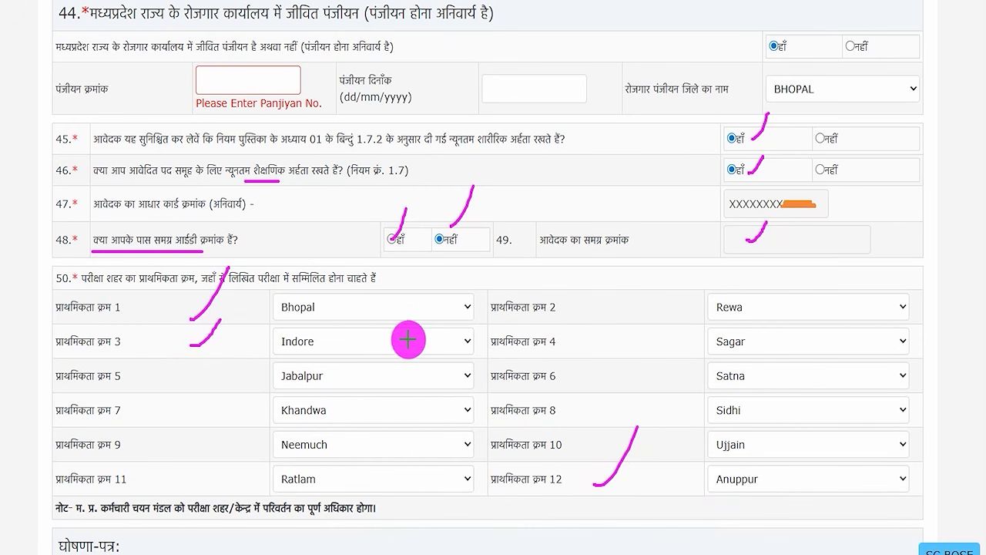
drag(386, 308, 405, 271)
drag(394, 343, 415, 309)
drag(406, 370, 423, 339)
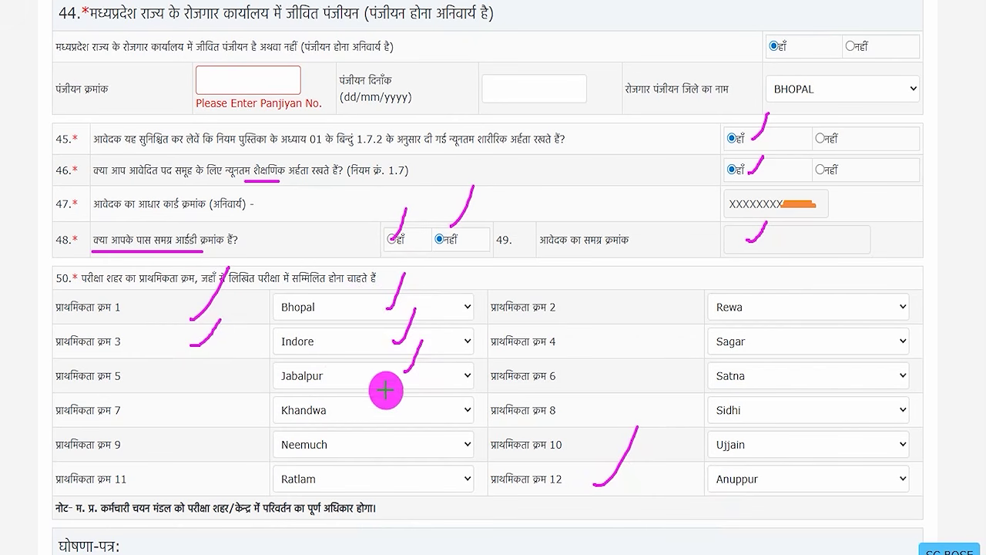
drag(406, 415, 427, 380)
drag(410, 436, 457, 417)
drag(828, 311, 848, 280)
drag(830, 347, 861, 304)
drag(831, 380, 852, 355)
mouse_move(822, 417)
mouse_down()
mouse_move(819, 449)
mouse_move(843, 476)
mouse_up()
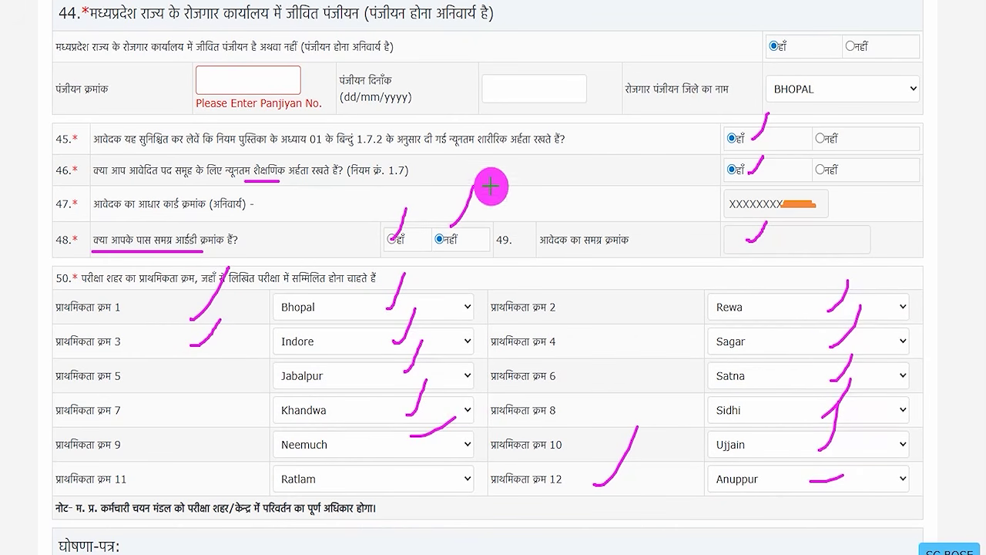
Go over the घोषणा-पत्र points, highlight text in points 7 and 8, and accept the declaration
scroll(66, 216, down, 4)
drag(199, 317, 235, 335)
drag(206, 382, 253, 399)
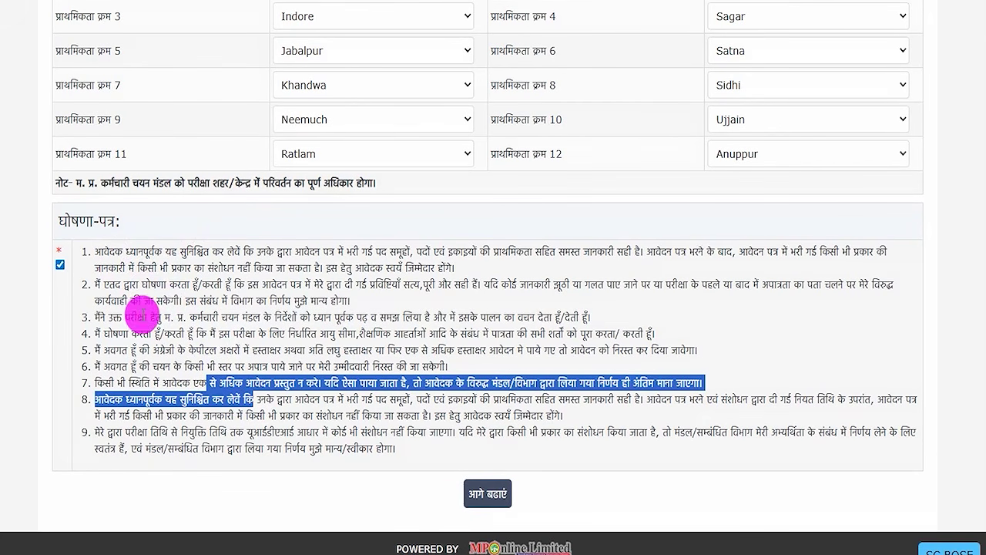
click(61, 265)
click(369, 419)
Circle आगे बढाएं below the declaration and proceed to the document upload page
mouse_move(447, 467)
mouse_down()
mouse_move(509, 485)
mouse_move(443, 471)
mouse_up()
mouse_move(534, 513)
mouse_down()
mouse_move(545, 491)
mouse_move(517, 501)
mouse_up()
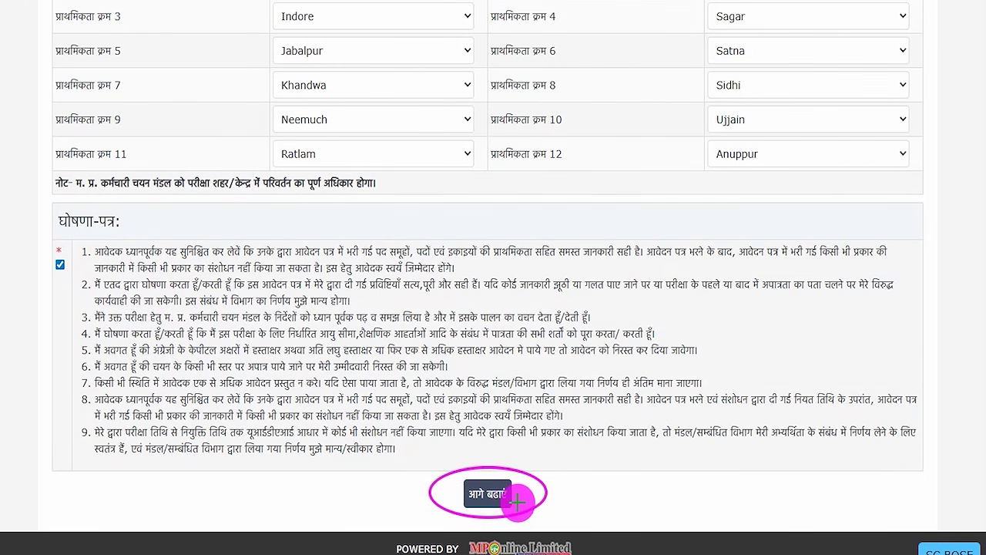
click(505, 497)
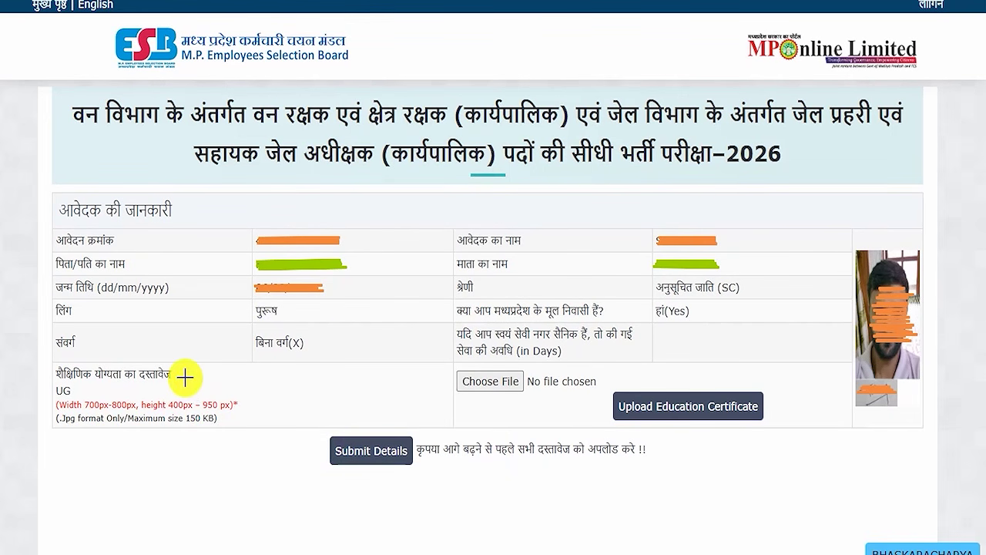
Pen-mark the UG educational document requirement with its width and height limits, and underline the .Jpg format and 150 KB maximum size
drag(185, 377, 221, 319)
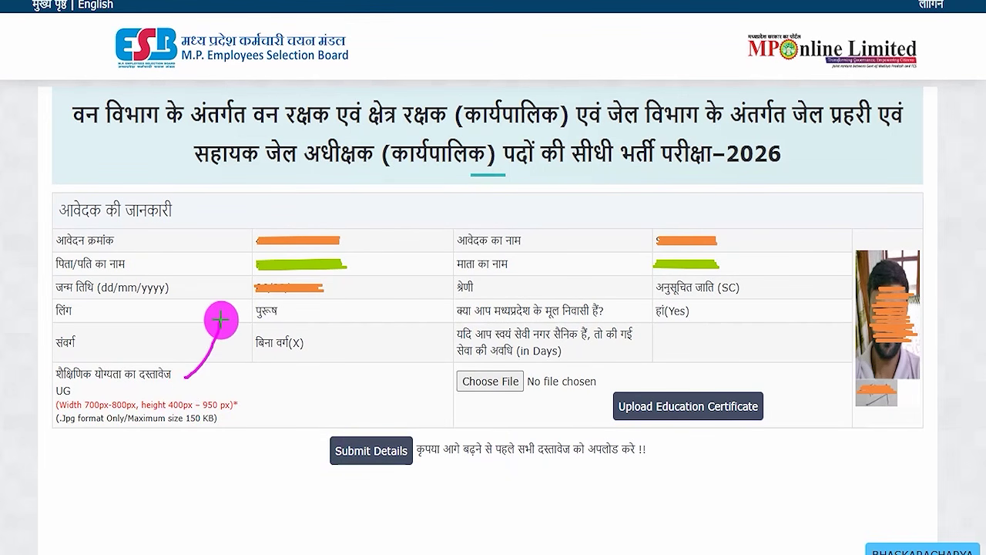
mouse_move(221, 319)
mouse_down()
mouse_move(211, 372)
mouse_move(225, 331)
mouse_up()
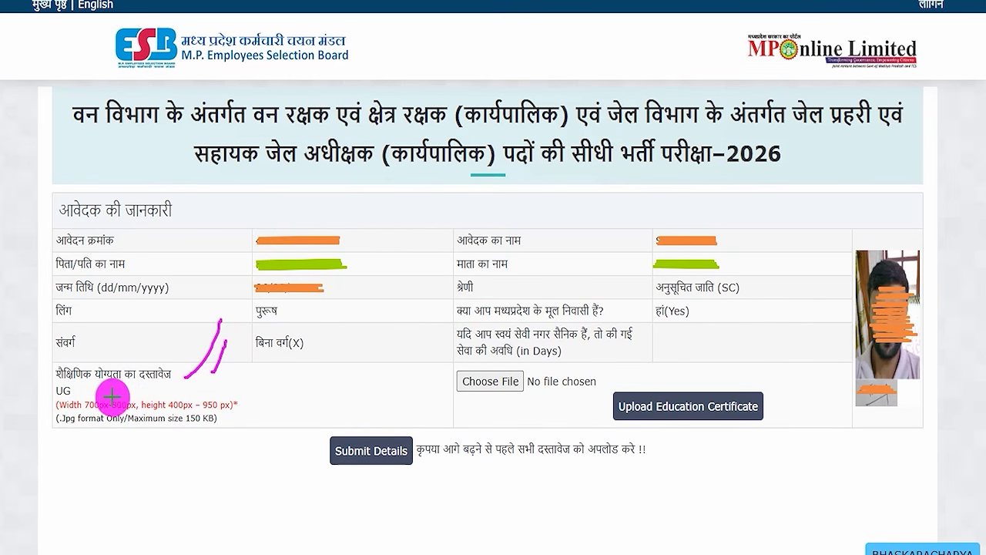
drag(112, 395, 123, 377)
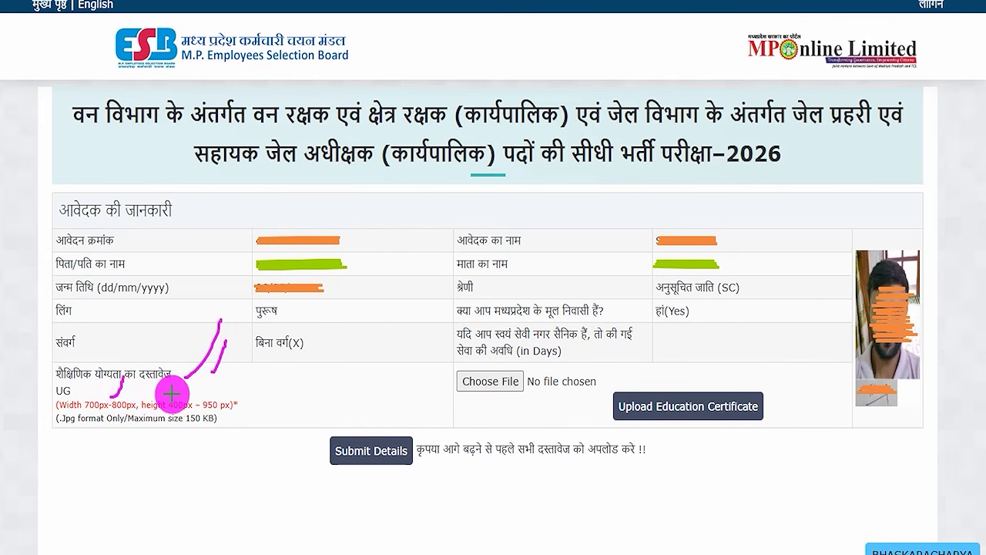
mouse_move(156, 394)
mouse_down()
mouse_move(218, 393)
mouse_move(238, 378)
mouse_up()
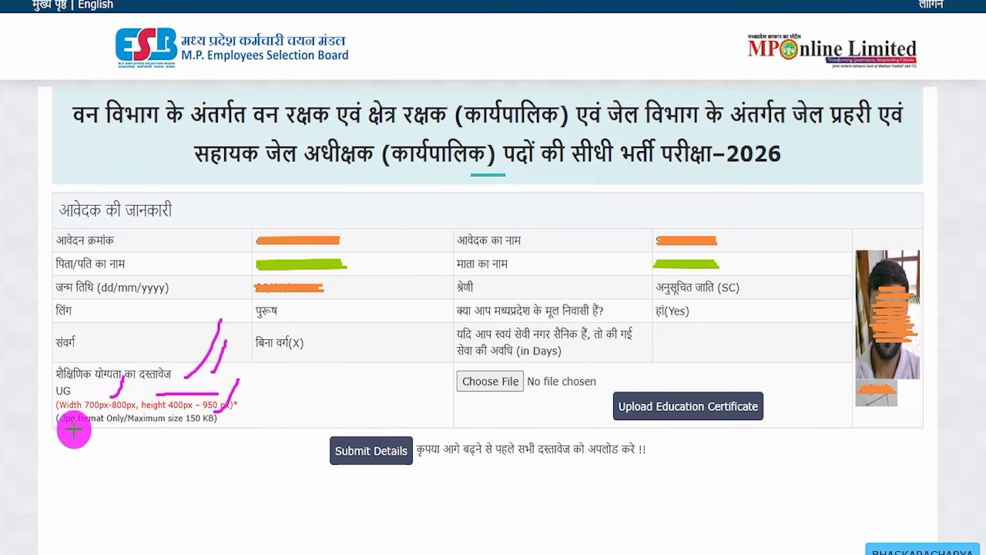
drag(58, 433, 78, 434)
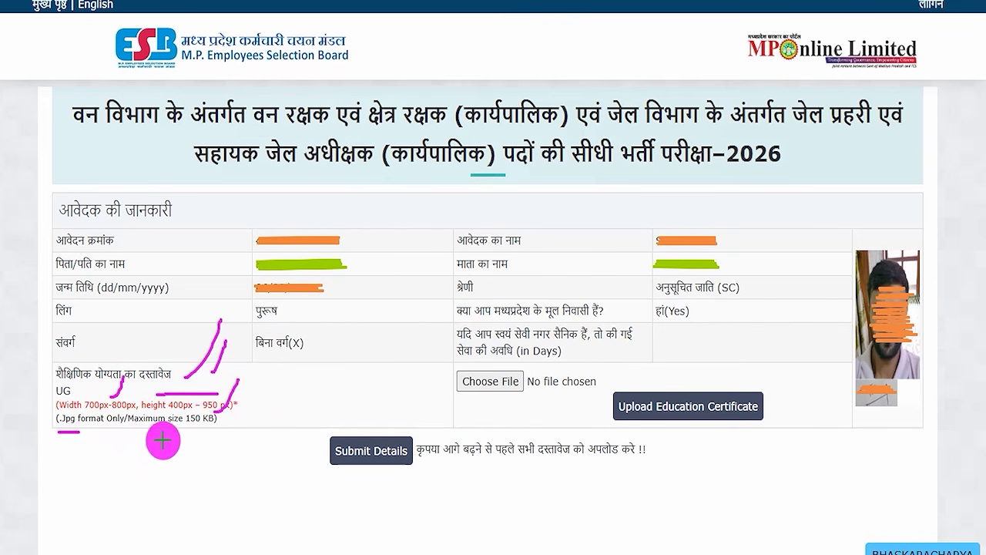
drag(174, 431, 222, 432)
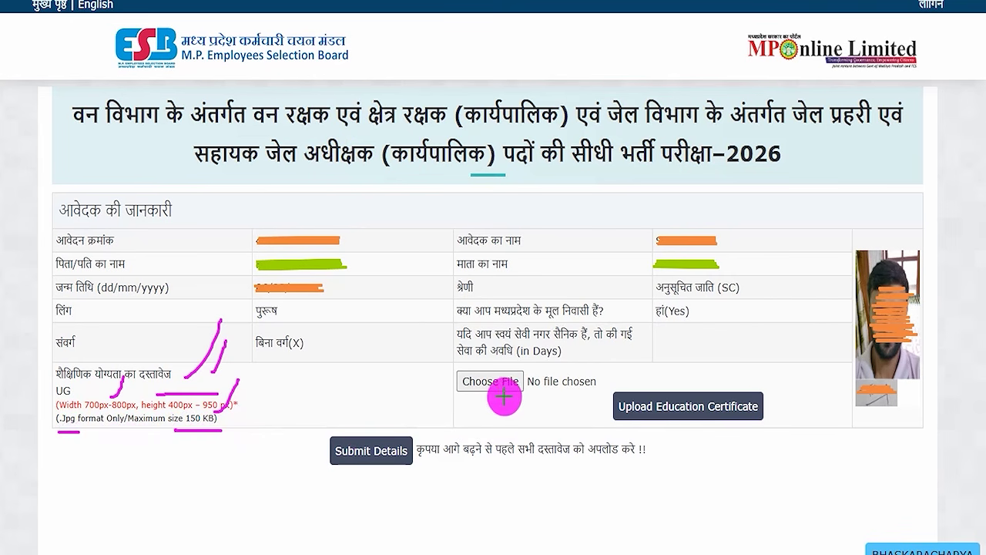
Pen-tick the certificate's Choose File control, then circle Upload Education Certificate and mark Submit Details
drag(521, 384, 577, 326)
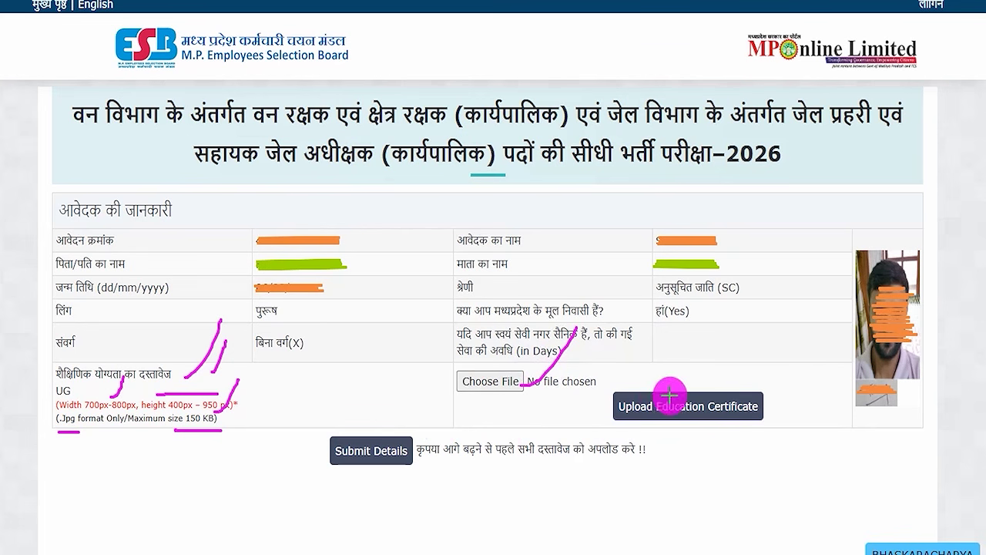
mouse_move(599, 379)
mouse_down()
mouse_move(703, 416)
mouse_move(797, 428)
mouse_up()
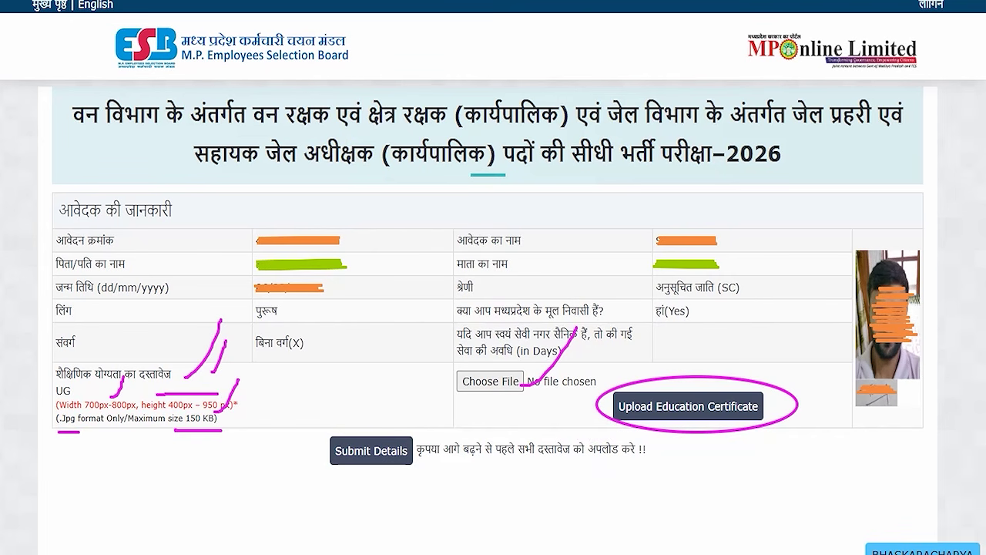
drag(310, 425, 426, 475)
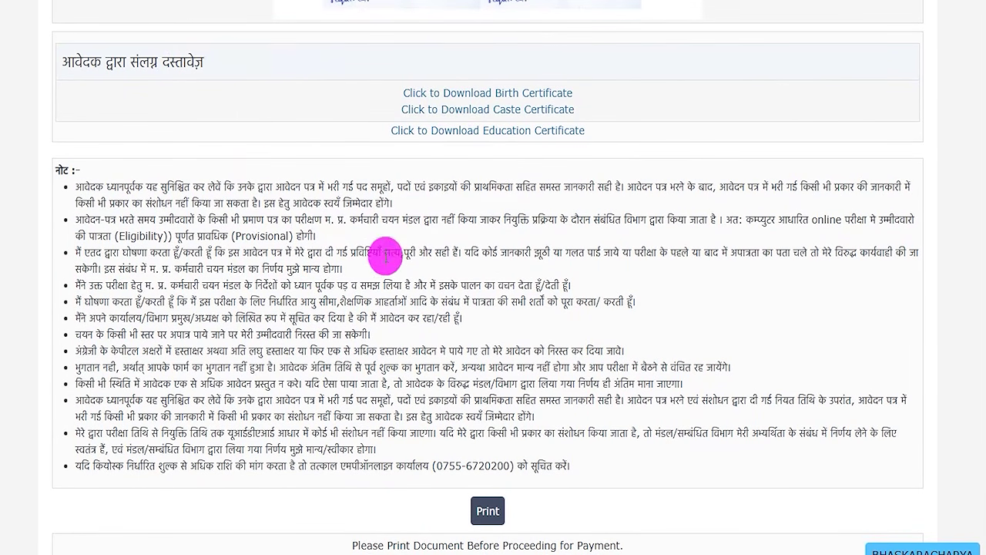
Below the application preview's notes, circle Print, mark Proceed to Payment and go on to the MPOnline payment options
scroll(313, 273, down, 2)
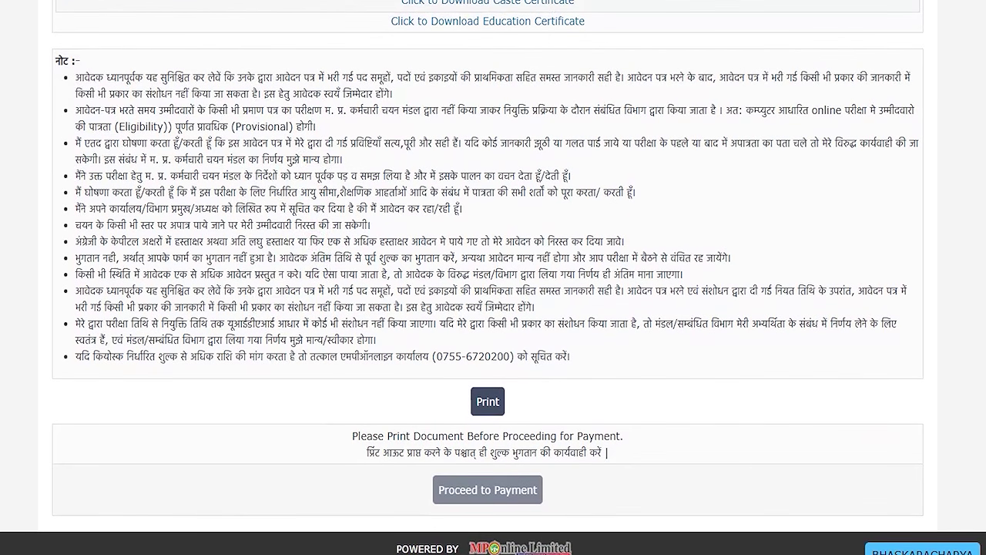
mouse_move(452, 375)
mouse_down()
mouse_move(525, 402)
mouse_move(530, 419)
mouse_up()
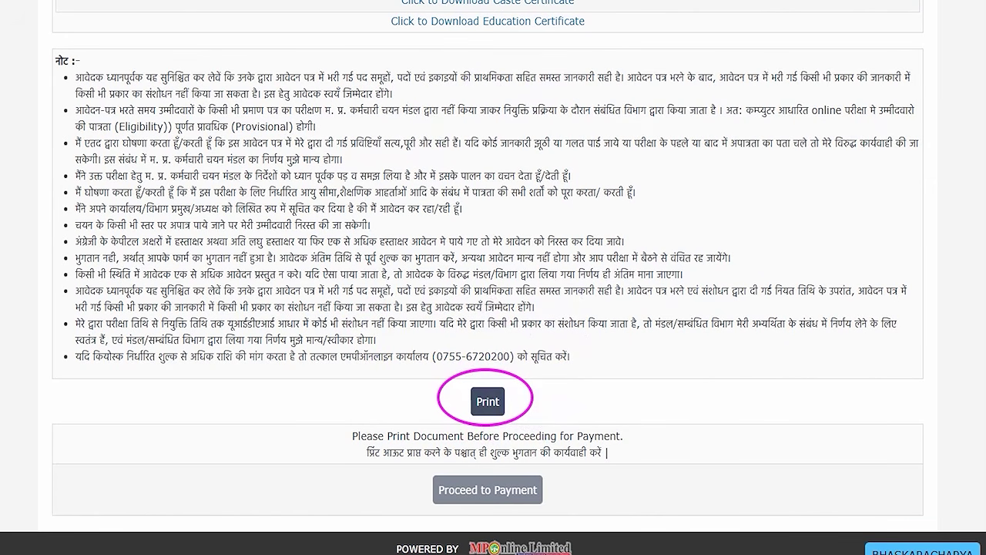
drag(722, 466, 547, 486)
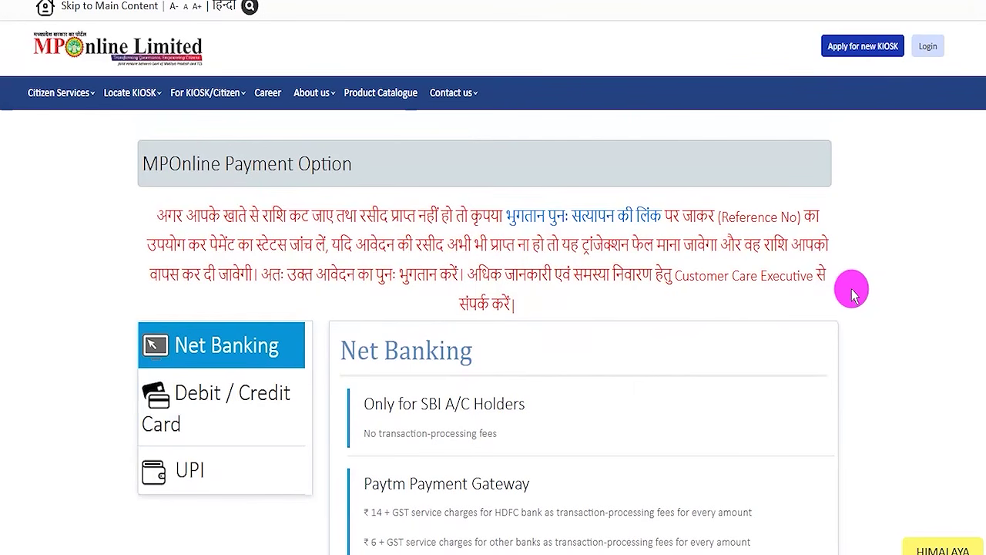
View the net banking and card payment options, choose UPI as the payment method and circle it
scroll(334, 273, down, 2)
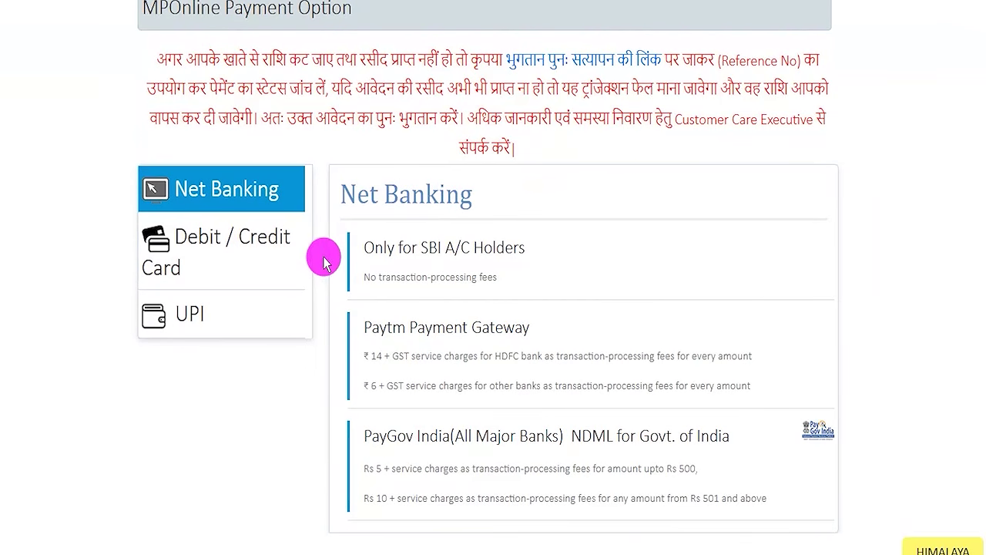
click(206, 229)
scroll(207, 229, up, 2)
click(195, 470)
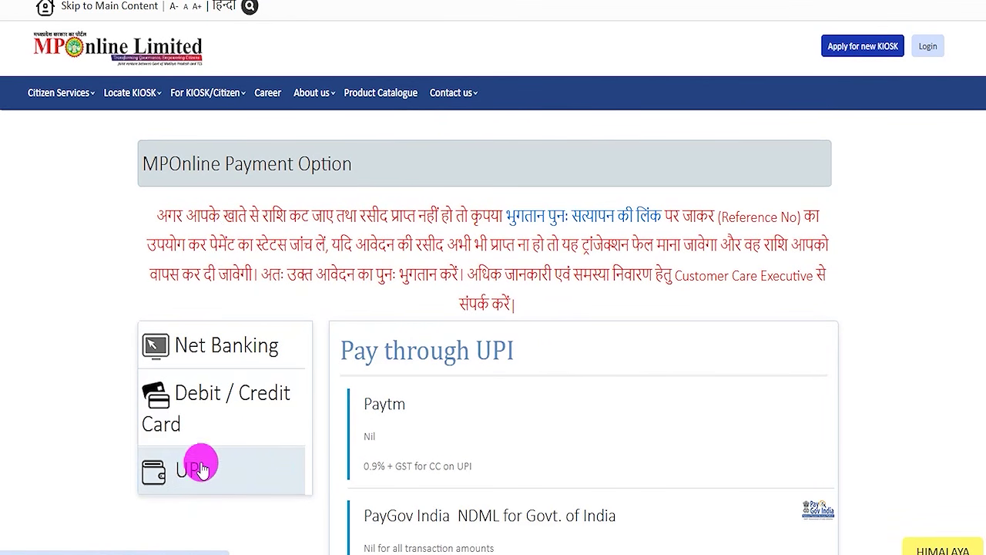
scroll(328, 461, down, 2)
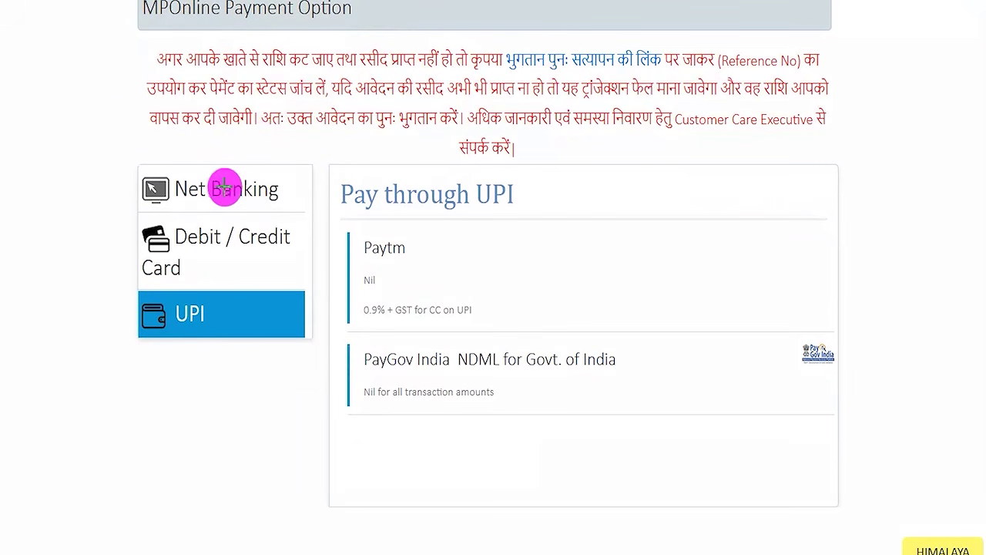
mouse_move(128, 288)
mouse_down()
mouse_move(279, 324)
mouse_move(310, 344)
mouse_up()
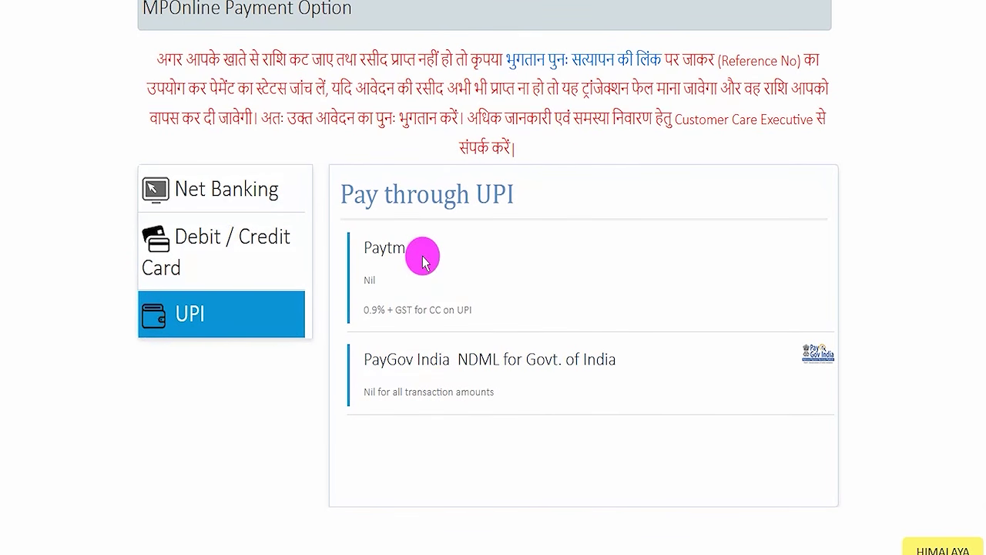
Choose Paytm for the UPI payment, pen-tick the gateway summary, circle the 560 amount and mark Submit
click(389, 256)
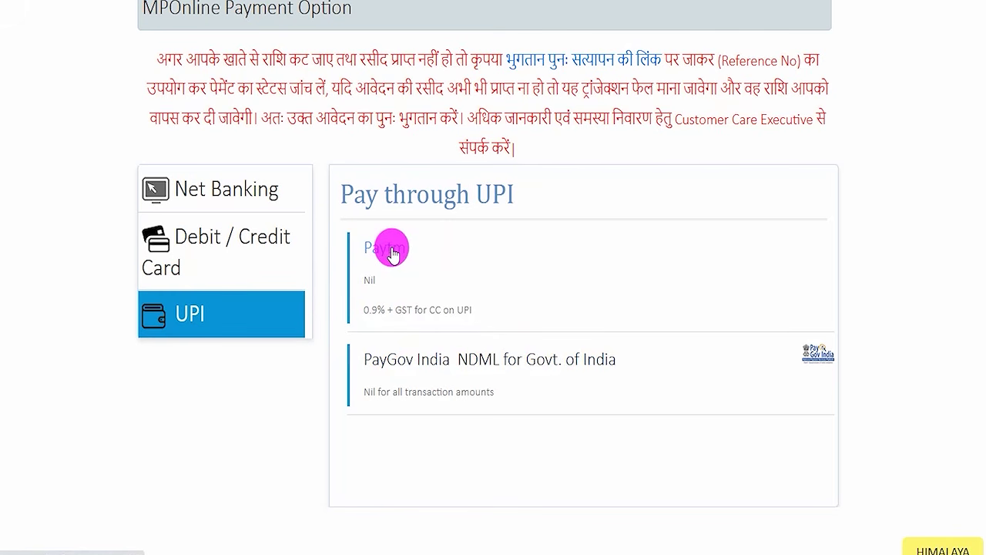
click(393, 252)
mouse_move(588, 183)
mouse_down()
mouse_move(612, 140)
mouse_move(617, 174)
mouse_up()
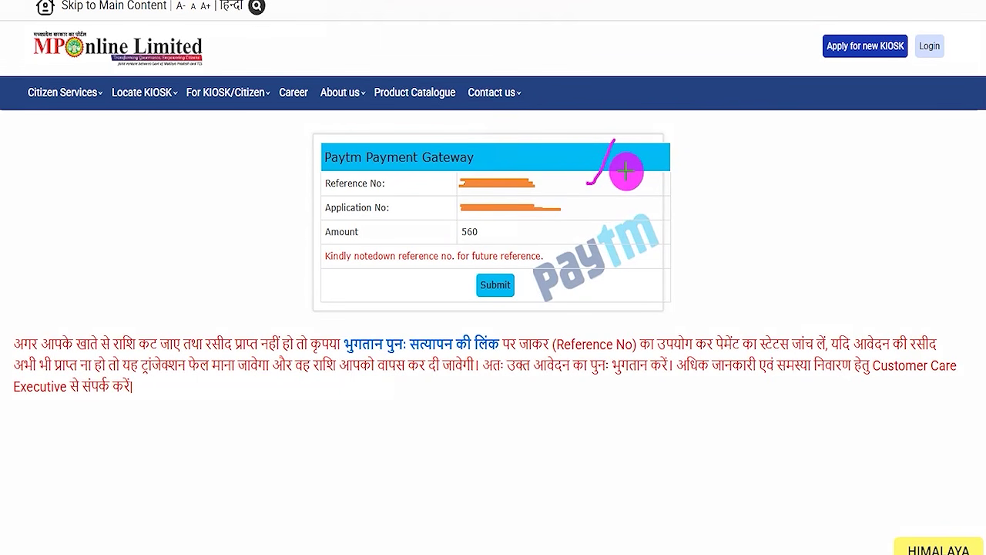
mouse_move(470, 231)
mouse_down()
mouse_move(452, 221)
mouse_move(491, 234)
mouse_up()
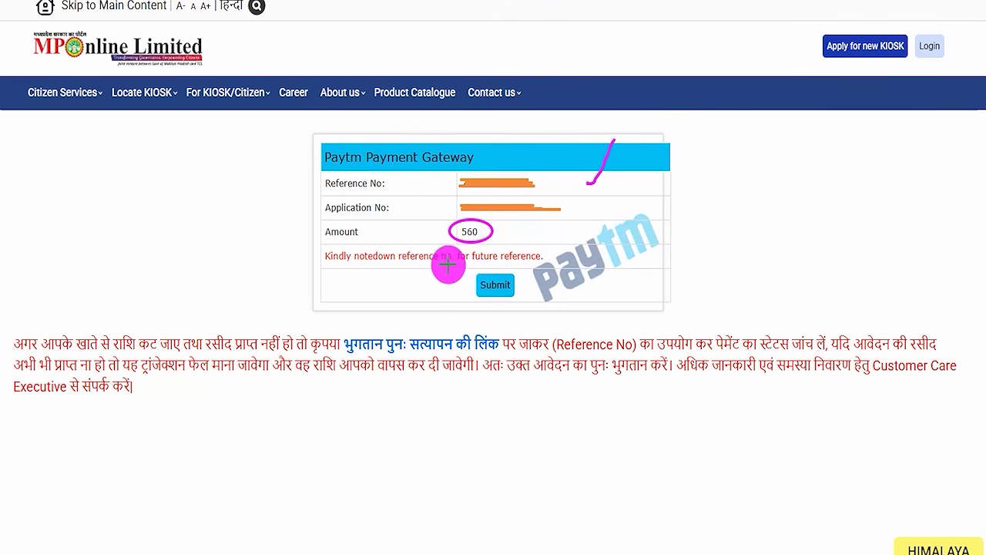
mouse_move(443, 279)
mouse_down()
mouse_move(528, 282)
mouse_move(463, 271)
mouse_move(528, 286)
mouse_up()
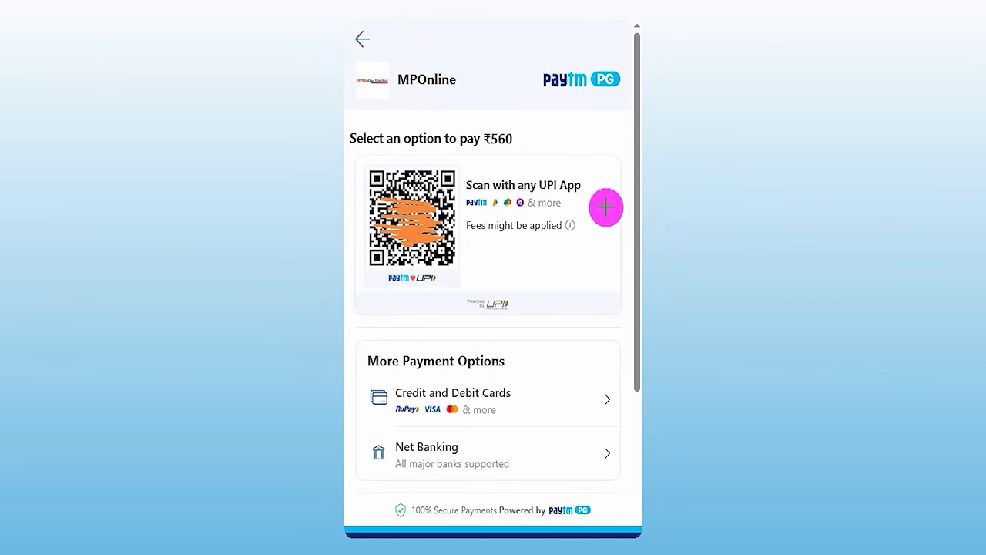
On the Paytm payment page, pen-tick the QR code and the Scan with any UPI App option
drag(617, 188, 659, 146)
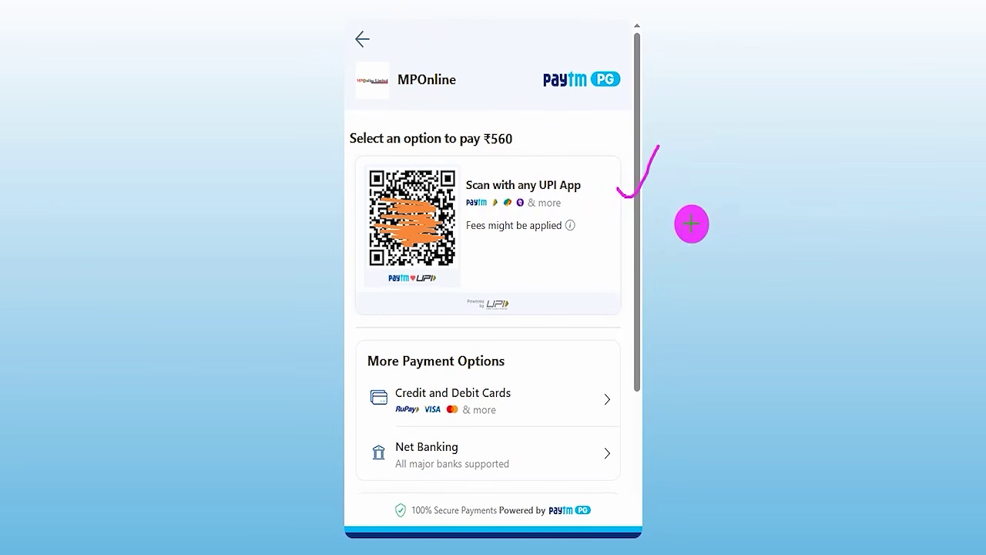
drag(421, 171, 461, 100)
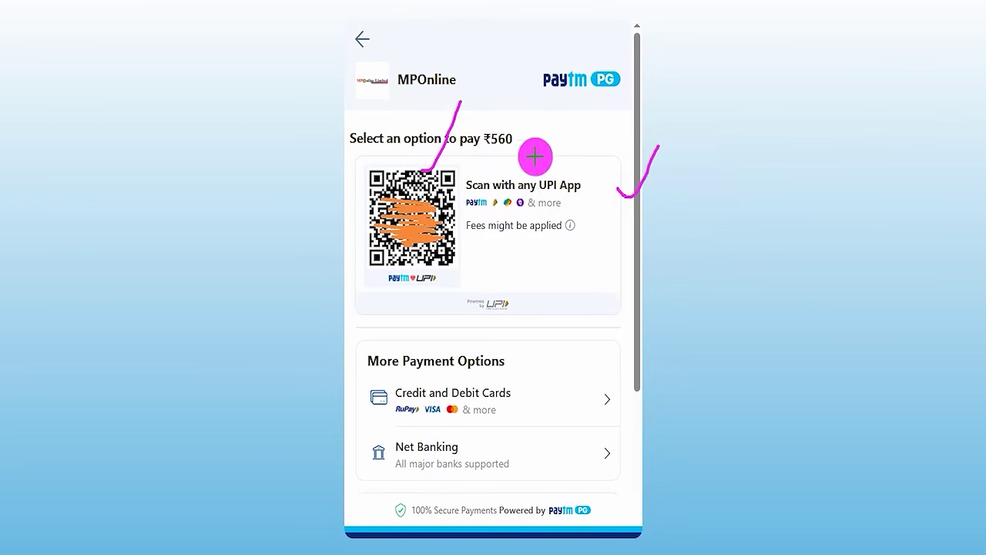
drag(460, 250, 514, 187)
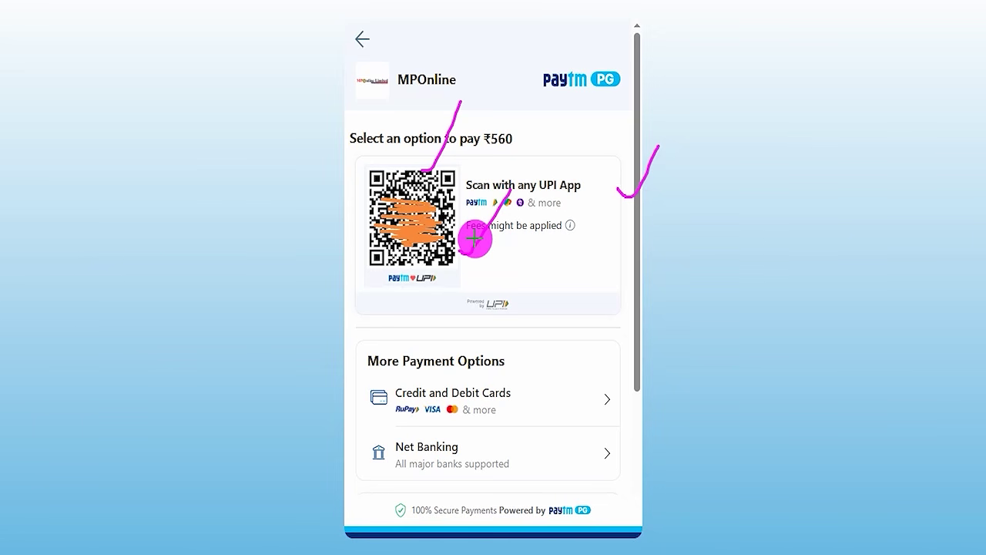
mouse_move(476, 240)
mouse_down()
mouse_move(459, 252)
mouse_move(521, 226)
mouse_up()
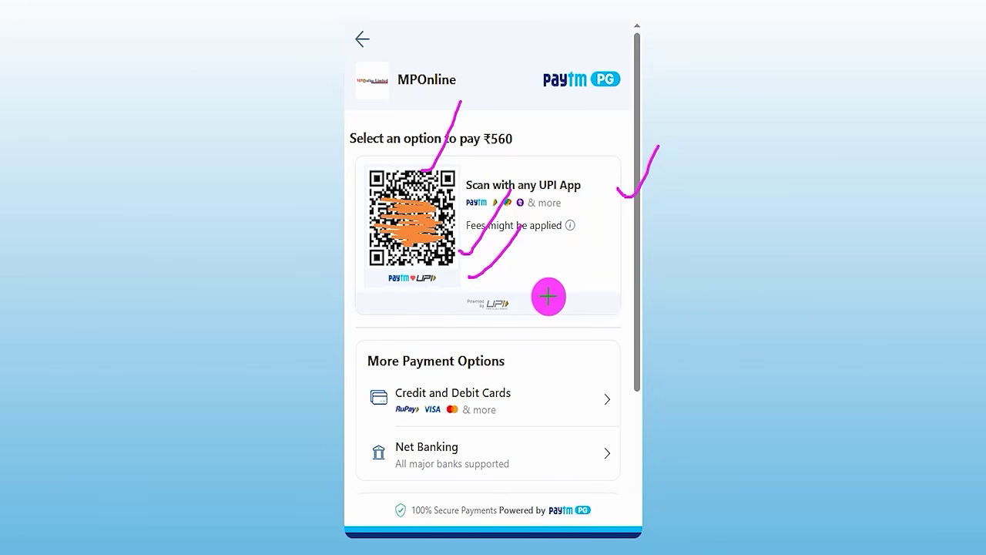
drag(531, 272, 574, 189)
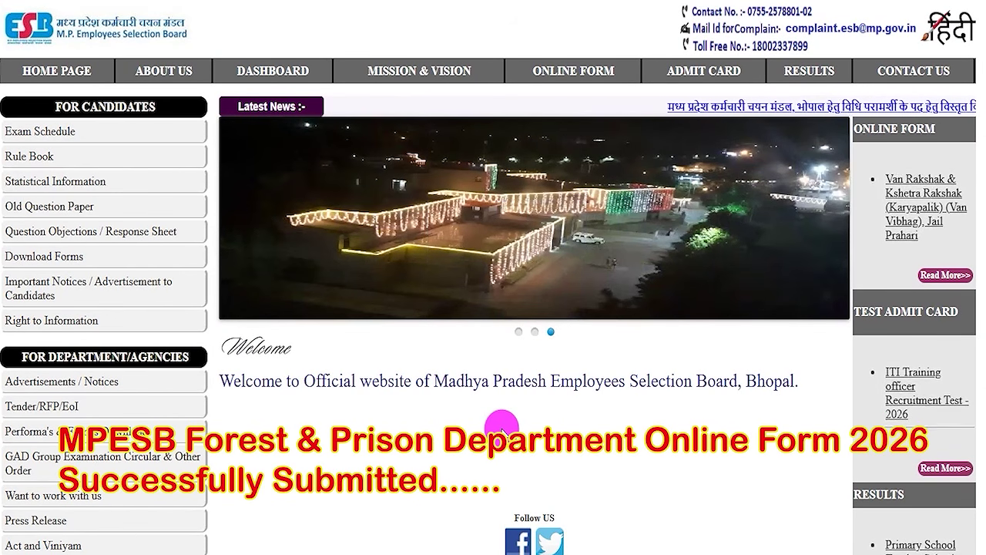
scroll(706, 411, down, 5)
scroll(706, 412, up, 5)
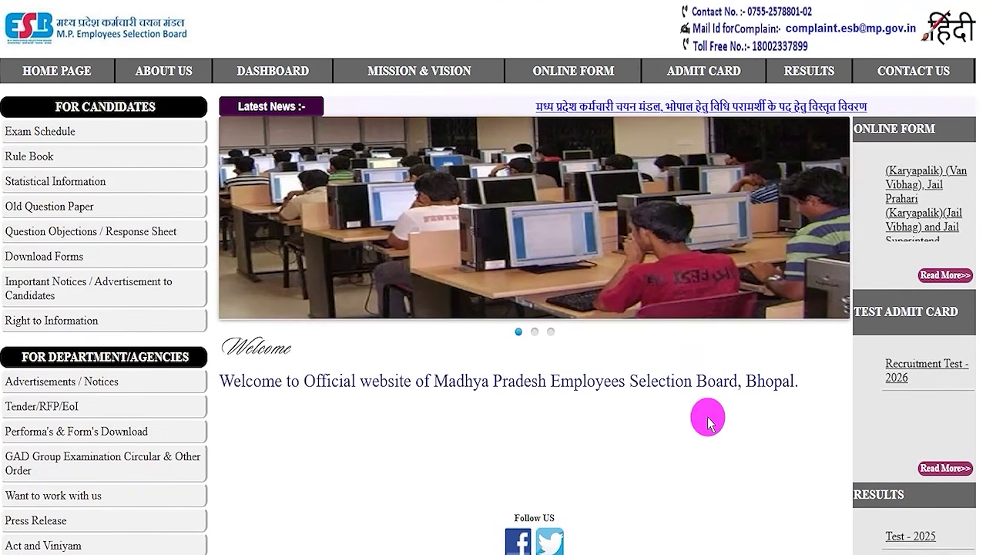